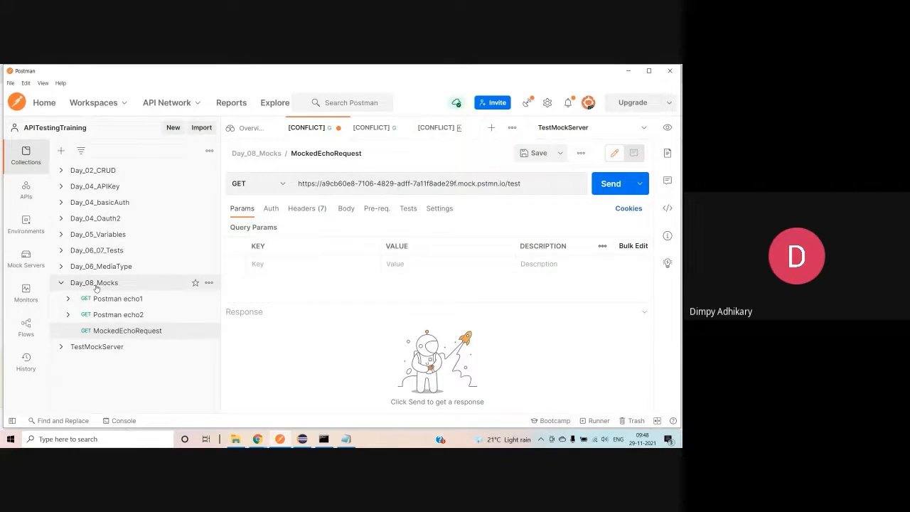
# Start creating a new mock server in the APITestingTraining workspace.
pyautogui.click(96, 284)
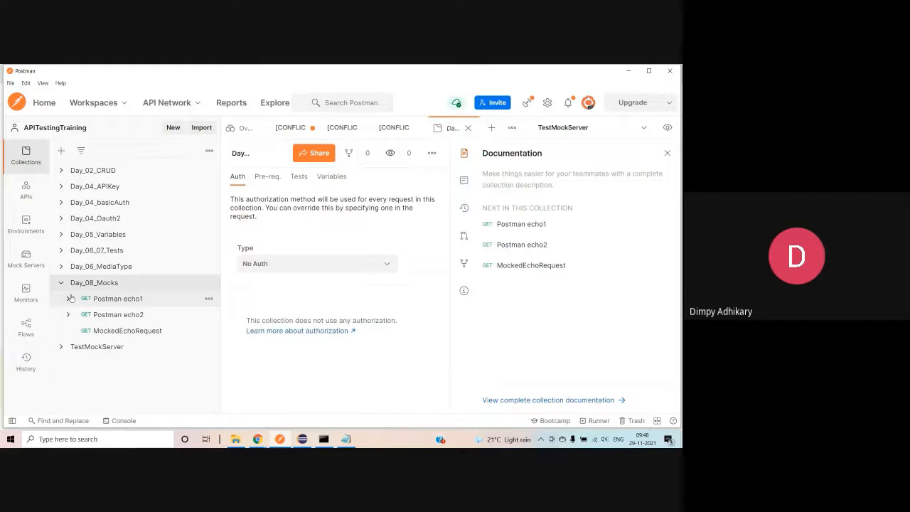
pyautogui.click(27, 264)
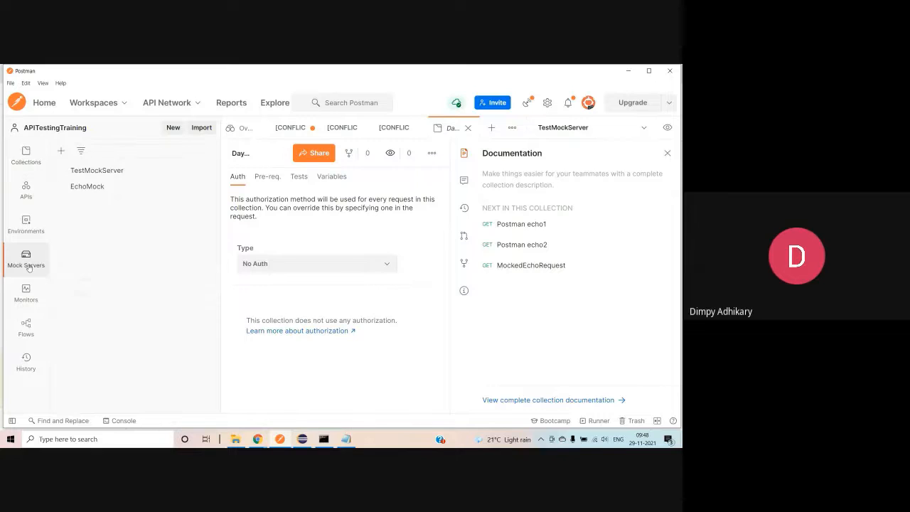
pyautogui.click(61, 153)
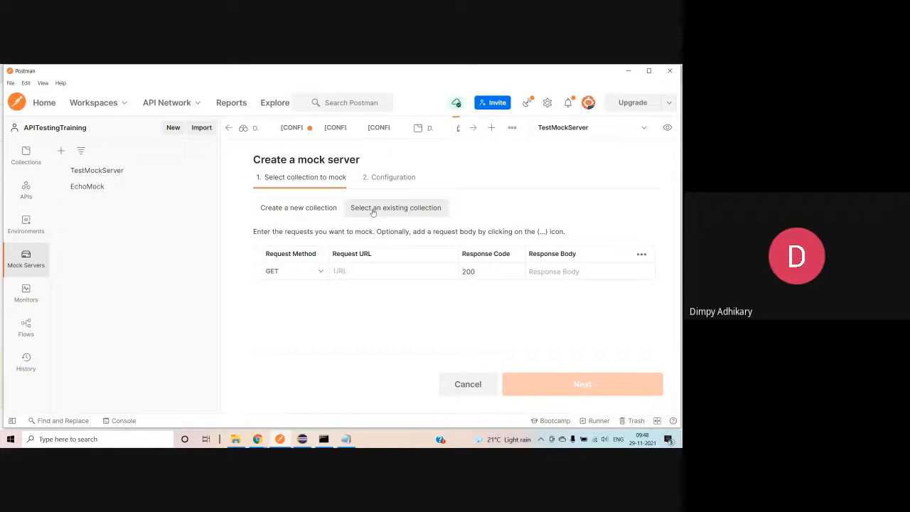
# Define the first mocked request as GET with the URL /test/ followed by the person's first name.
pyautogui.click(320, 273)
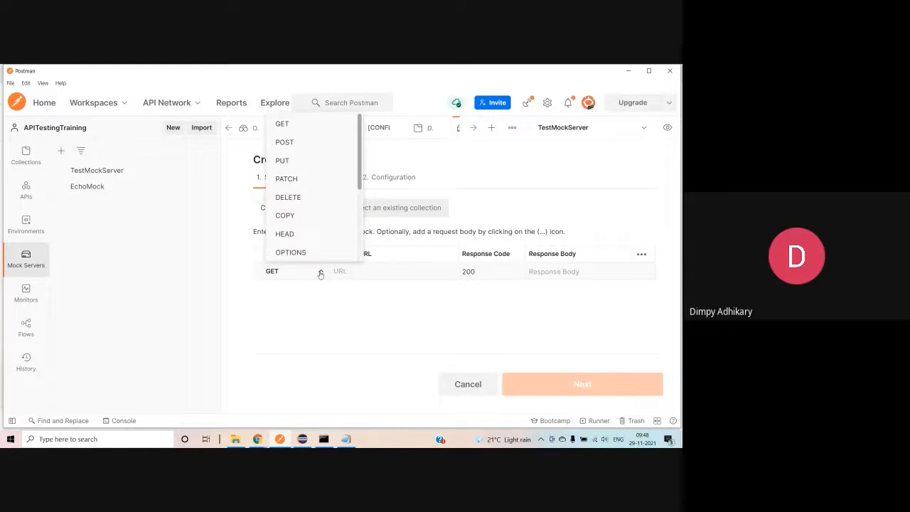
pyautogui.scroll(-3, 358, 138)
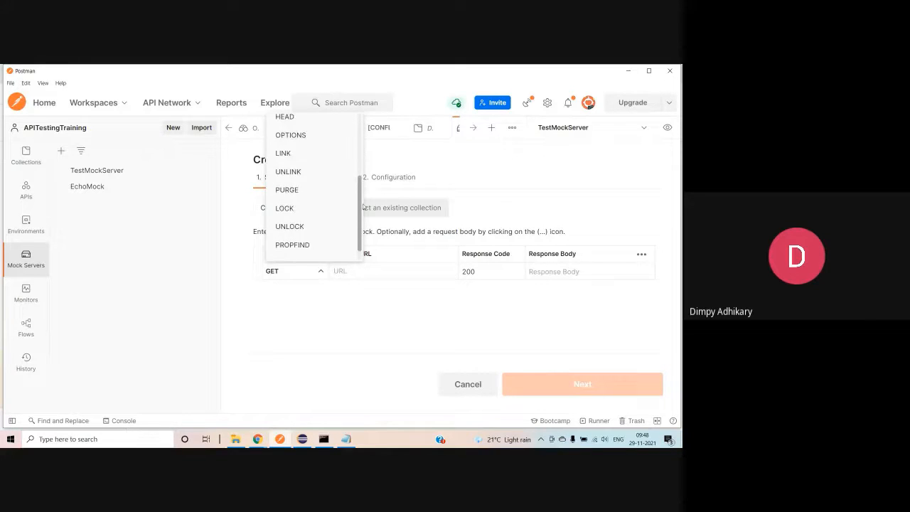
pyautogui.scroll(3, 355, 146)
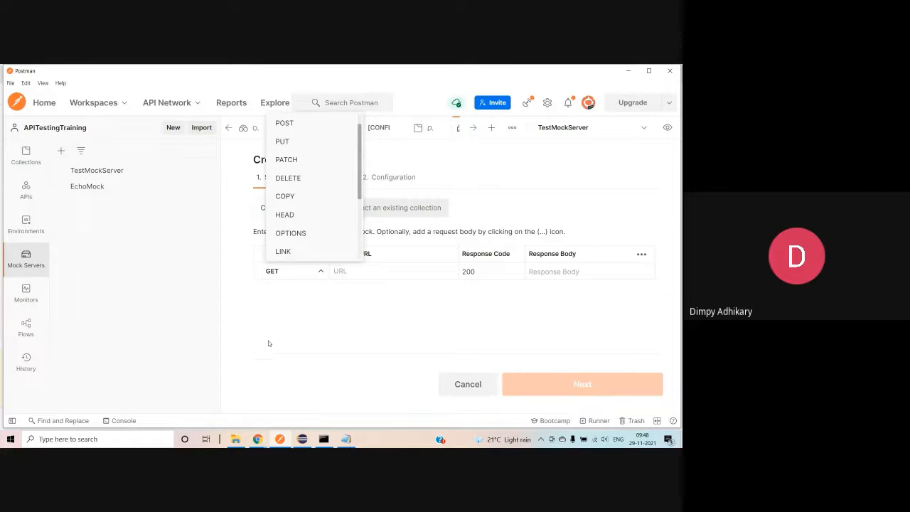
pyautogui.click(297, 326)
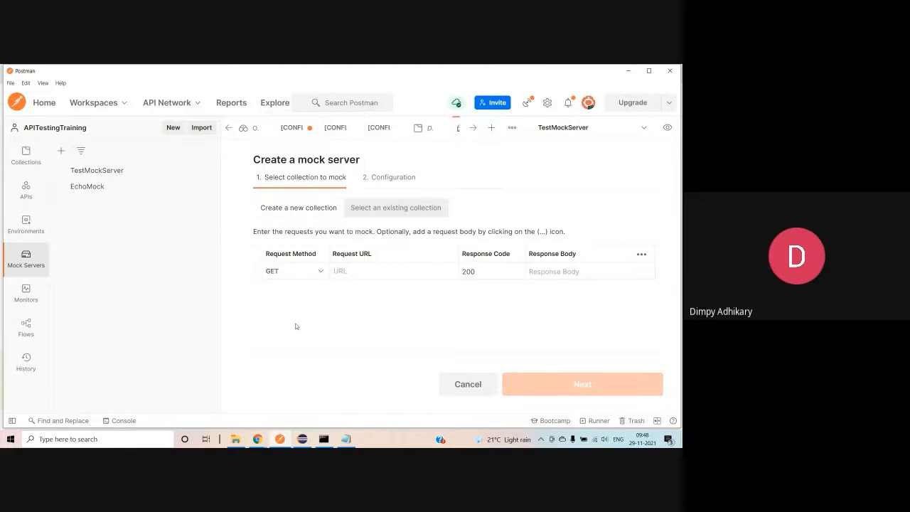
pyautogui.click(371, 271)
pyautogui.write('/')
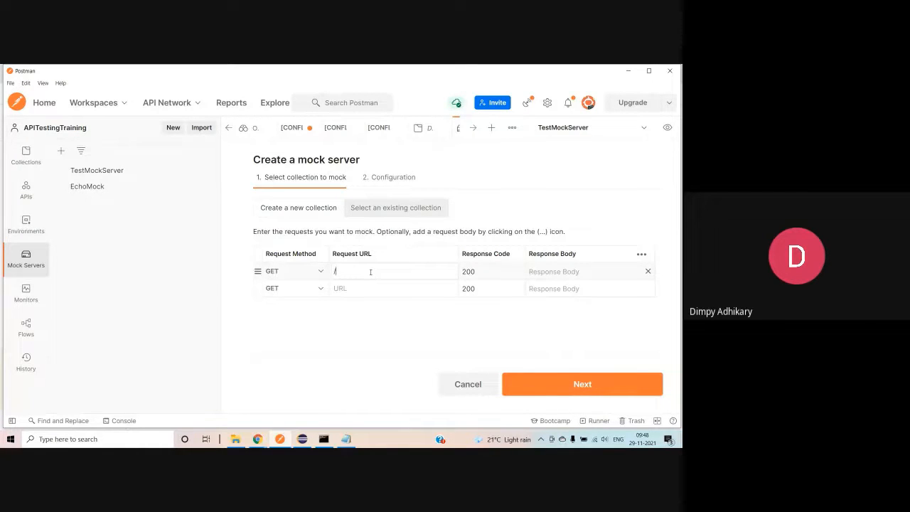
pyautogui.write('test/dimpy')
# Show the Request Body column in the mock server's request table.
pyautogui.click(640, 257)
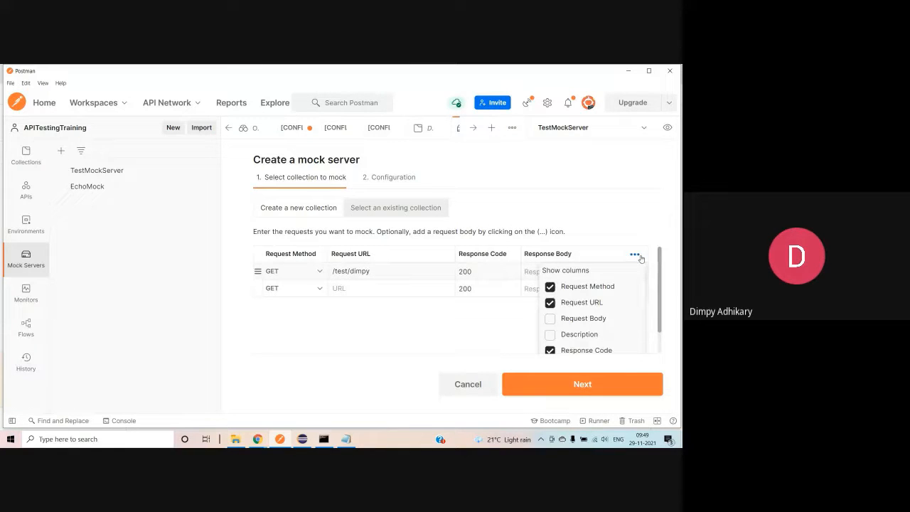
pyautogui.click(552, 318)
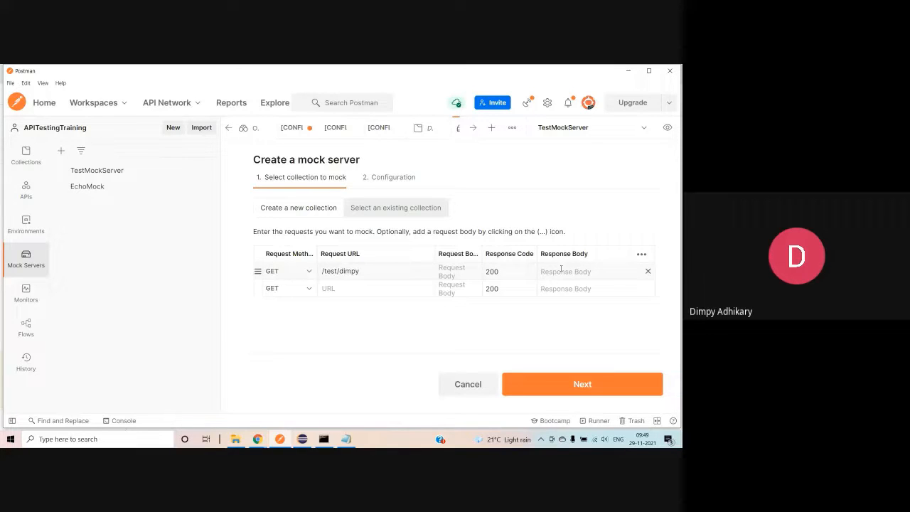
pyautogui.click(458, 272)
# Enter a JSON response body whose "message" welcomes the person by first name "from Mock server", and continue to the configuration.
pyautogui.click(552, 270)
pyautogui.write('{')
pyautogui.write('"')
pyautogui.write('message')
pyautogui.write('"')
pyautogui.write(' : ')
pyautogui.write('"')
pyautogui.write('Welcome ')
pyautogui.write('Dimpy fr')
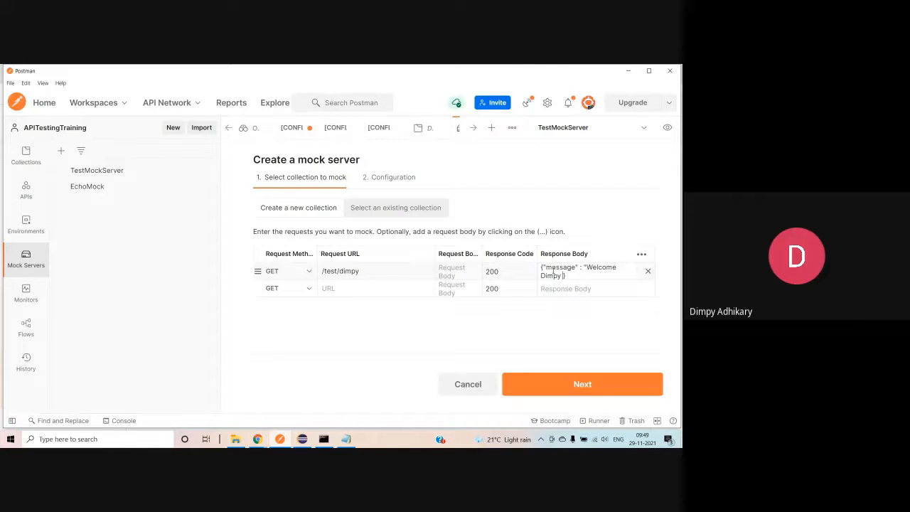
pyautogui.write('om Mock server"')
pyautogui.click(546, 388)
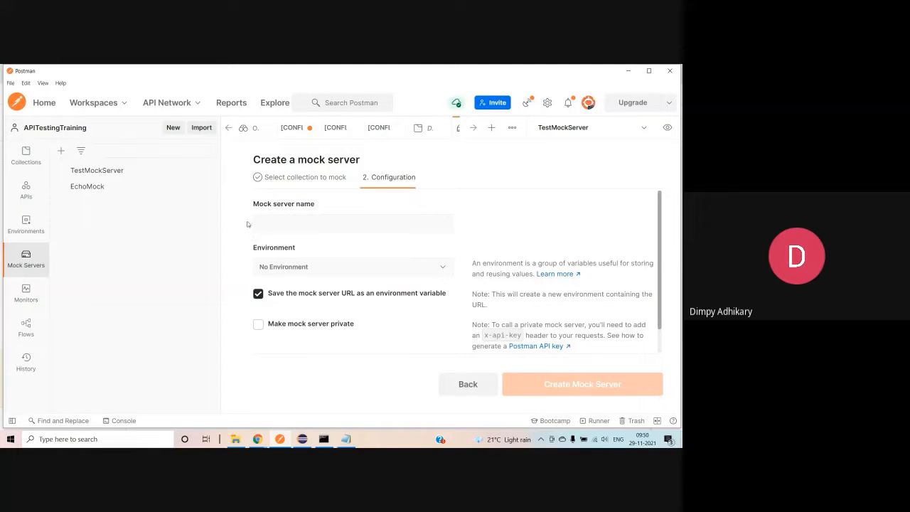
# Name the mock server MockAPIDummy and assign it the TestEnvironment environment.
pyautogui.click(279, 217)
pyautogui.write('MockA')
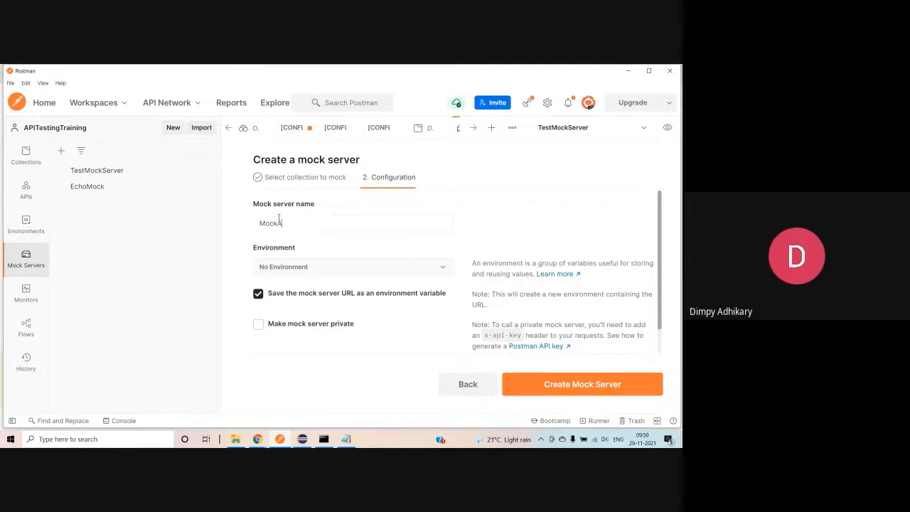
pyautogui.write('PIDummy')
pyautogui.click(300, 269)
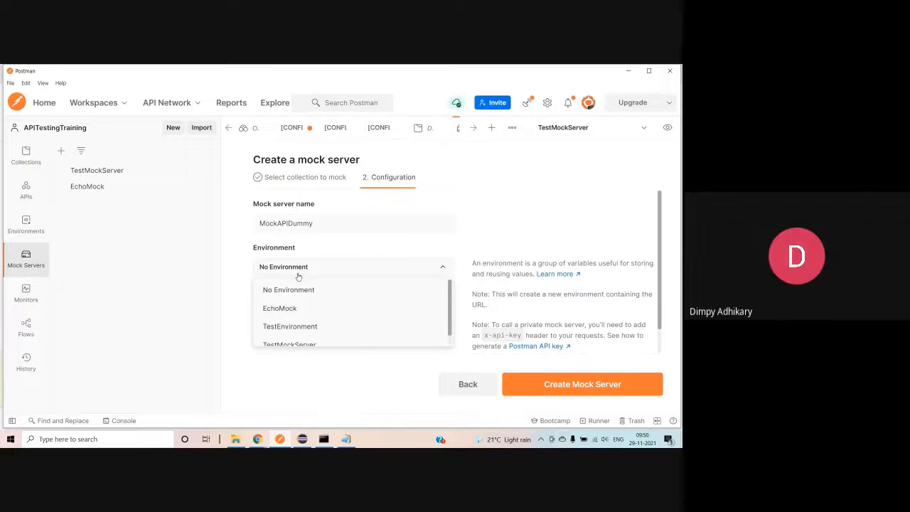
pyautogui.scroll(-1, 362, 325)
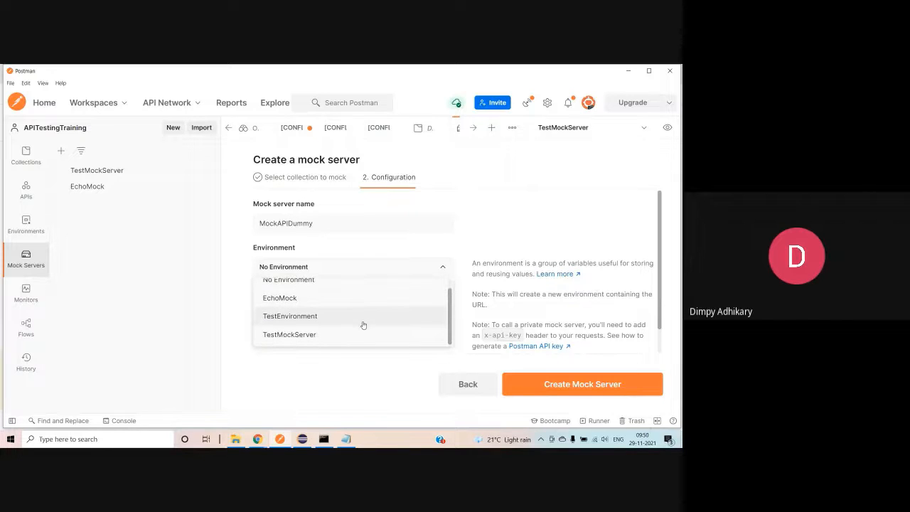
pyautogui.click(325, 318)
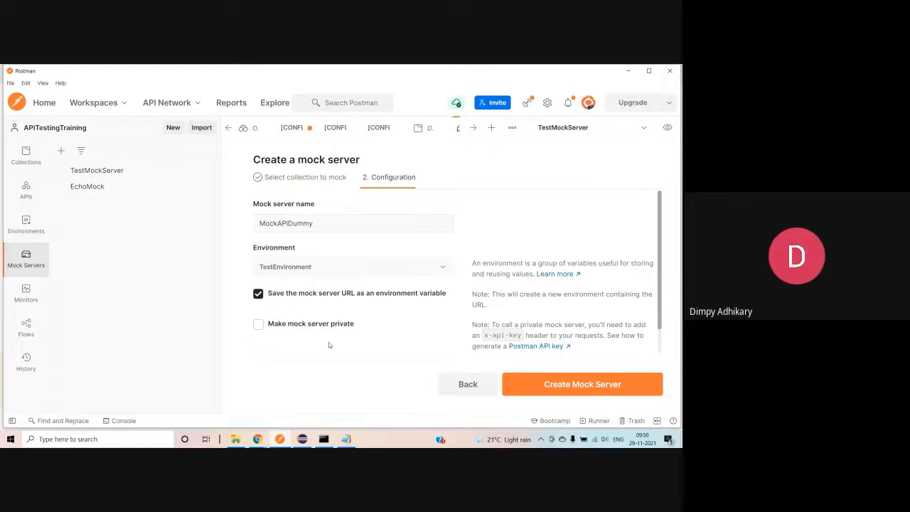
# Review the remaining configuration options and the note on the x-api-key header for private mock servers.
pyautogui.scroll(-1, 331, 334)
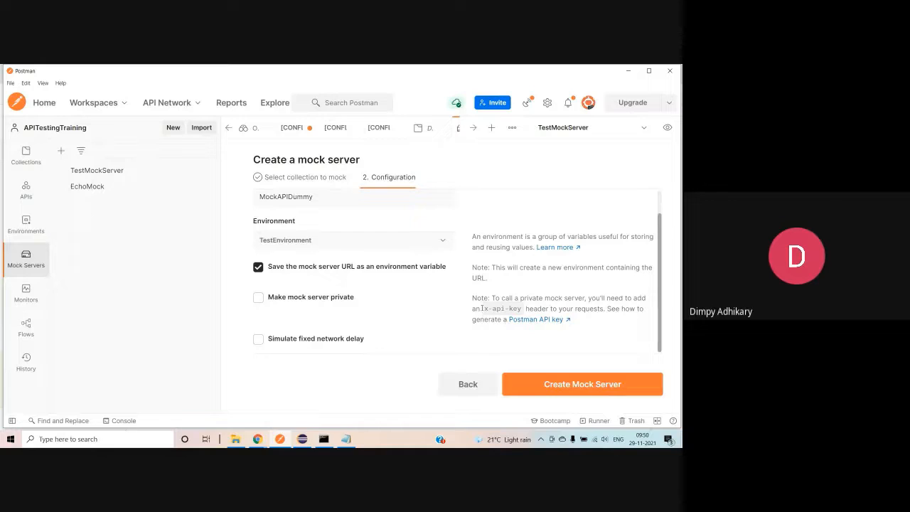
pyautogui.moveTo(482, 308); pyautogui.dragTo(523, 309)
pyautogui.click(507, 309)
pyautogui.doubleClick(507, 309)
# Read the Postman API key documentation in the browser, view the account's API keys page, and return to Postman.
pyautogui.click(546, 320)
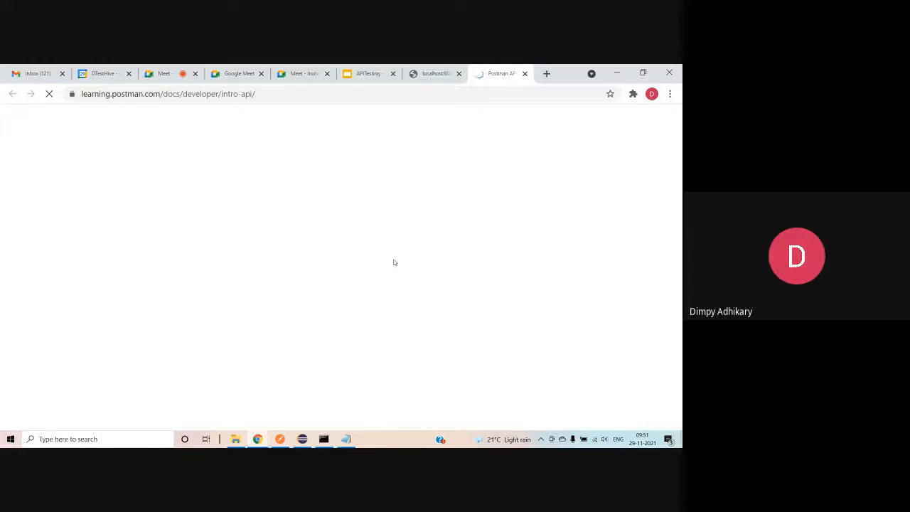
pyautogui.scroll(-1, 371, 267)
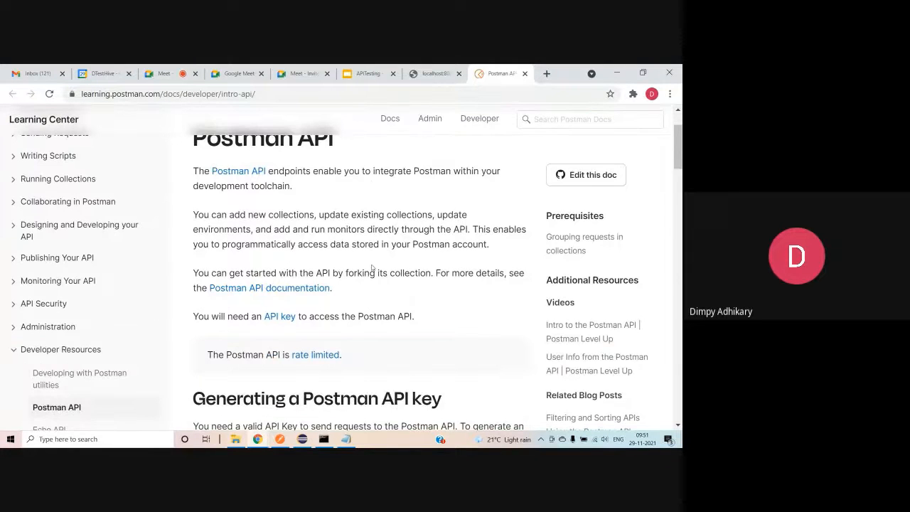
pyautogui.scroll(-5, 371, 267)
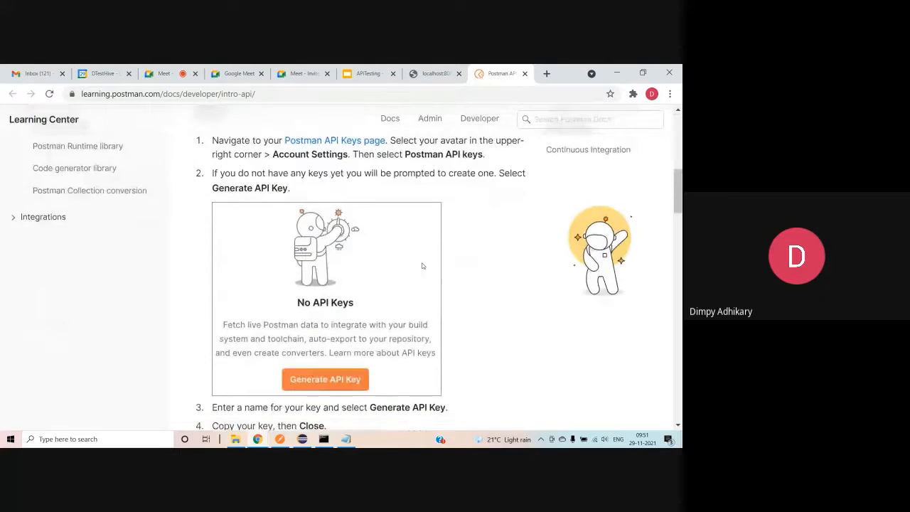
pyautogui.scroll(-1, 422, 266)
pyautogui.scroll(2, 423, 266)
pyautogui.click(332, 207)
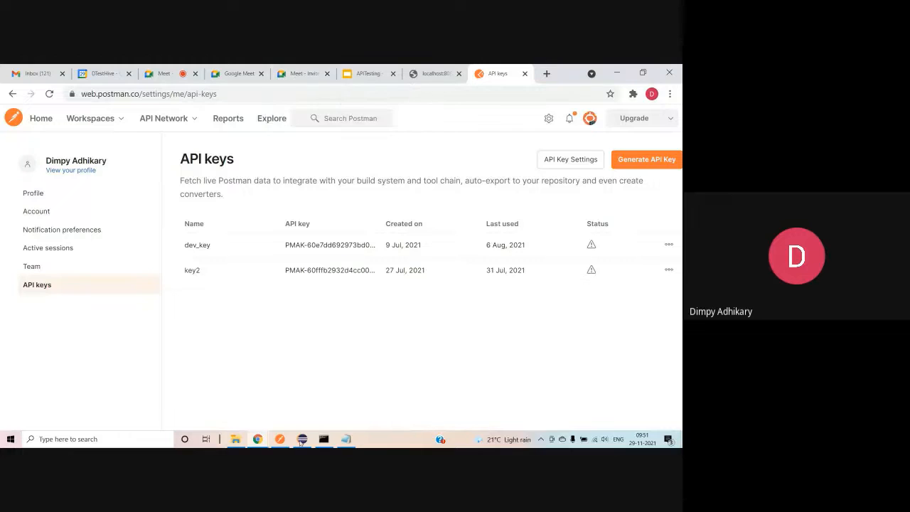
pyautogui.click(282, 440)
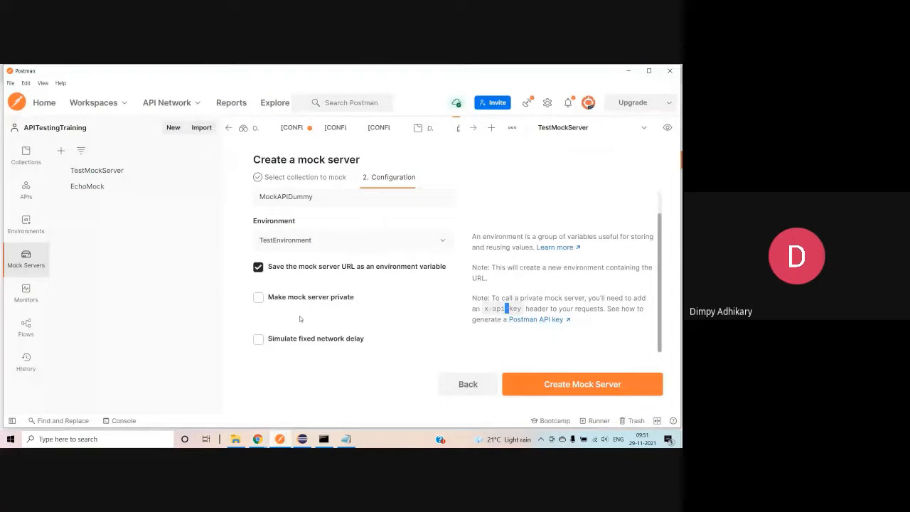
# Try the Custom option for simulating a fixed network delay, and turn the simulation back off.
pyautogui.click(259, 339)
pyautogui.scroll(-1, 315, 346)
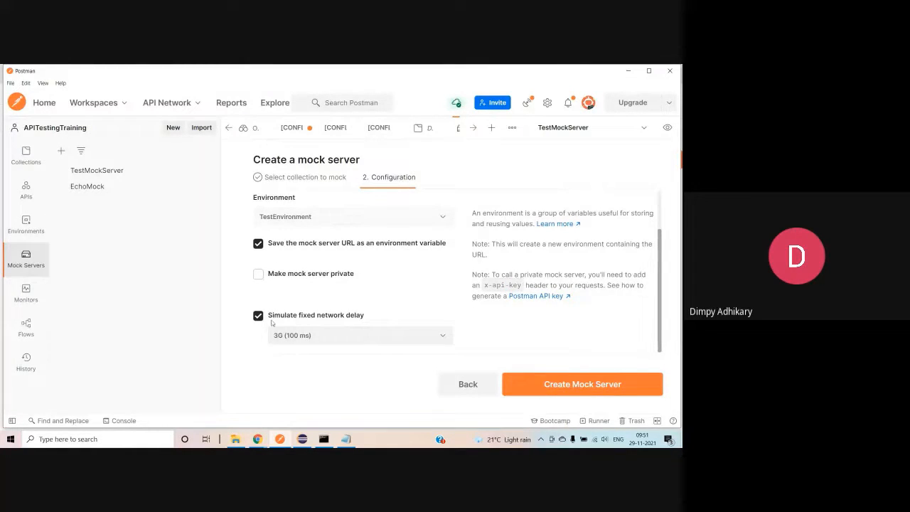
pyautogui.click(320, 338)
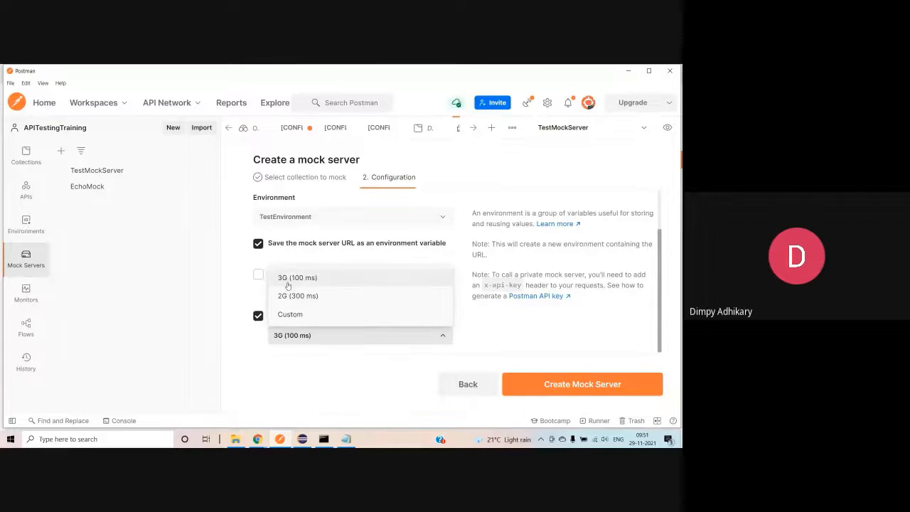
pyautogui.click(293, 319)
pyautogui.scroll(-1, 347, 325)
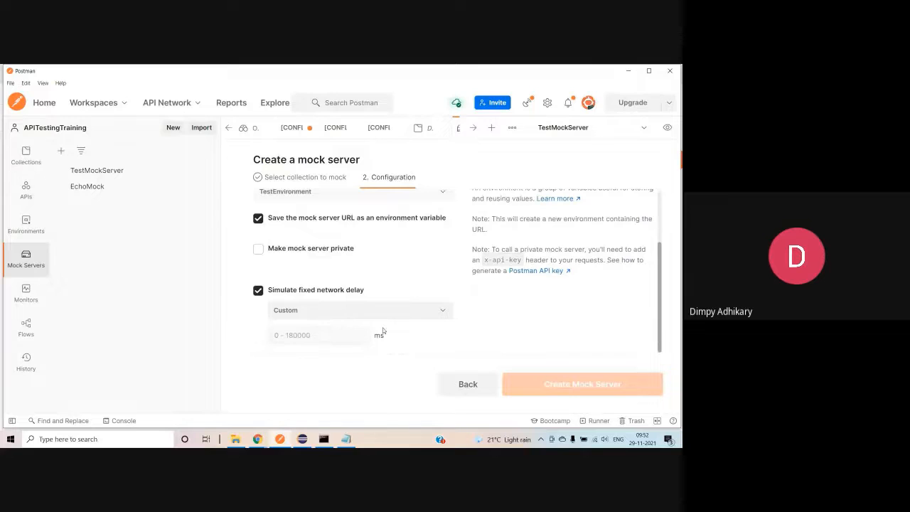
pyautogui.click(257, 290)
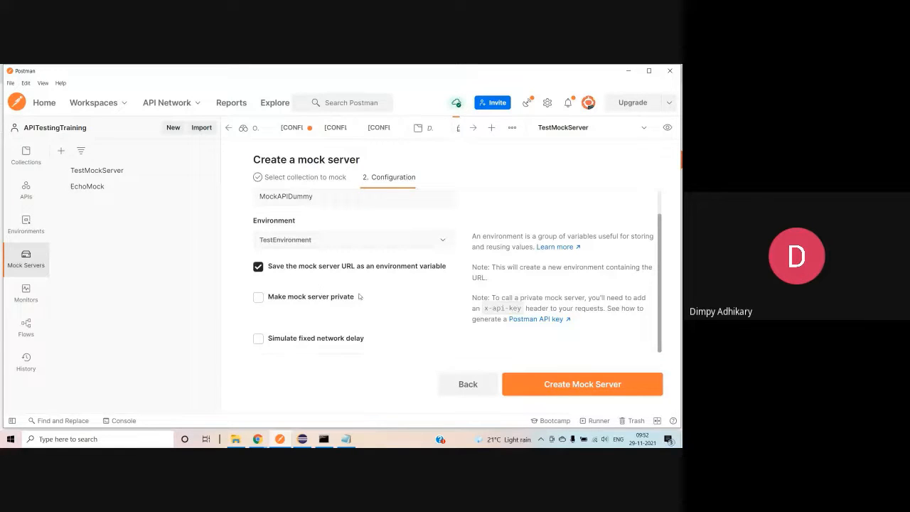
# Create the mock server and open the GET request inside the MockAPIDummy collection.
pyautogui.click(546, 385)
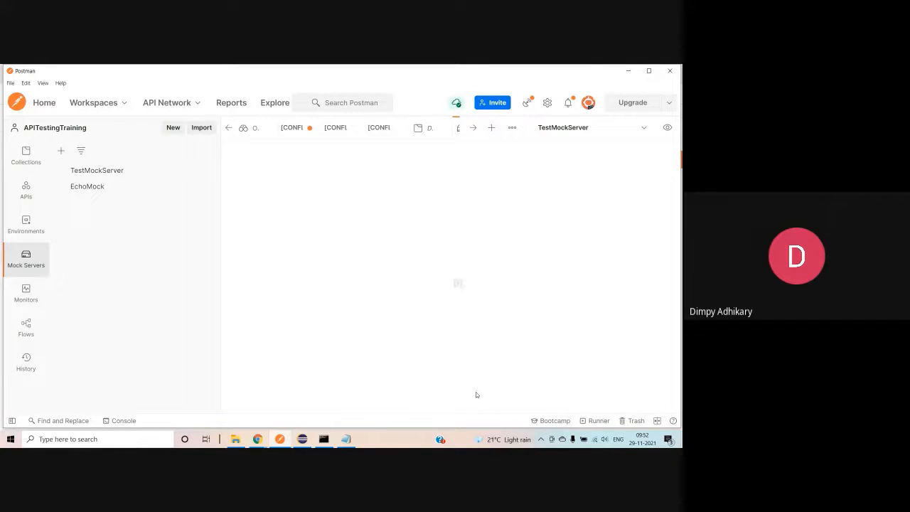
pyautogui.click(25, 162)
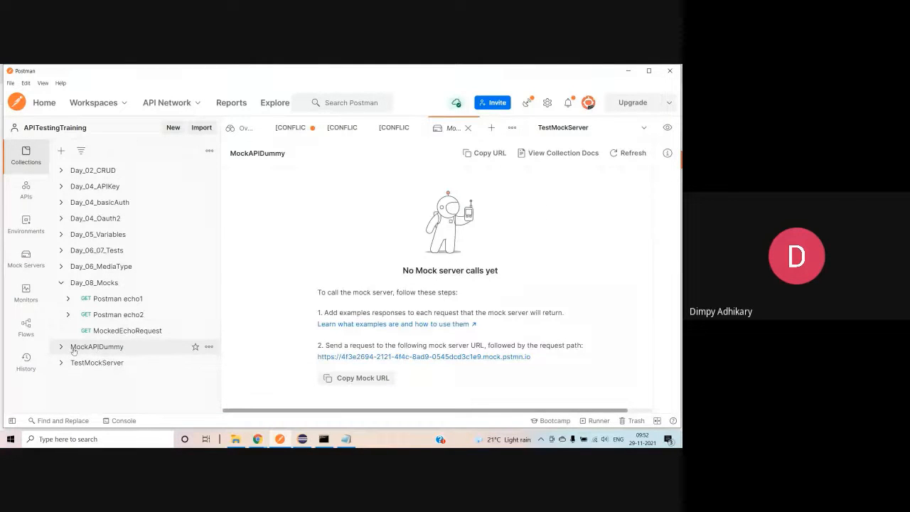
pyautogui.click(62, 347)
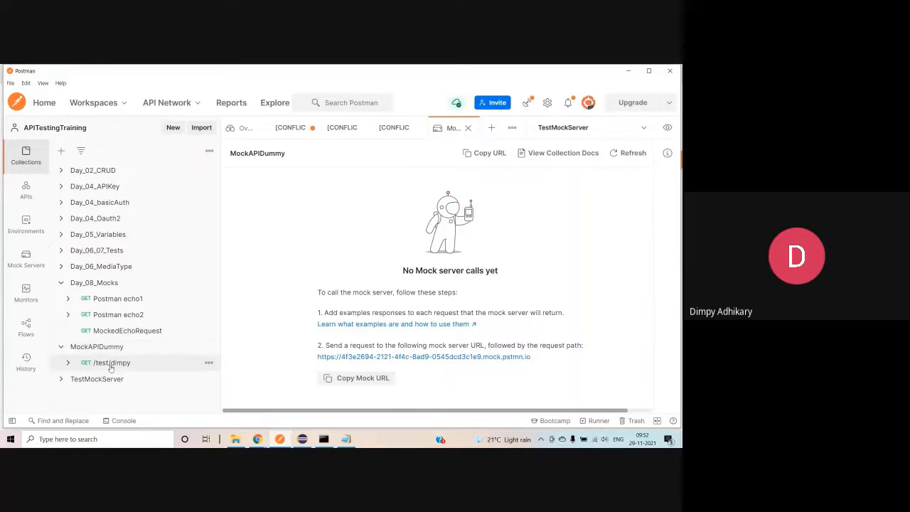
pyautogui.click(111, 364)
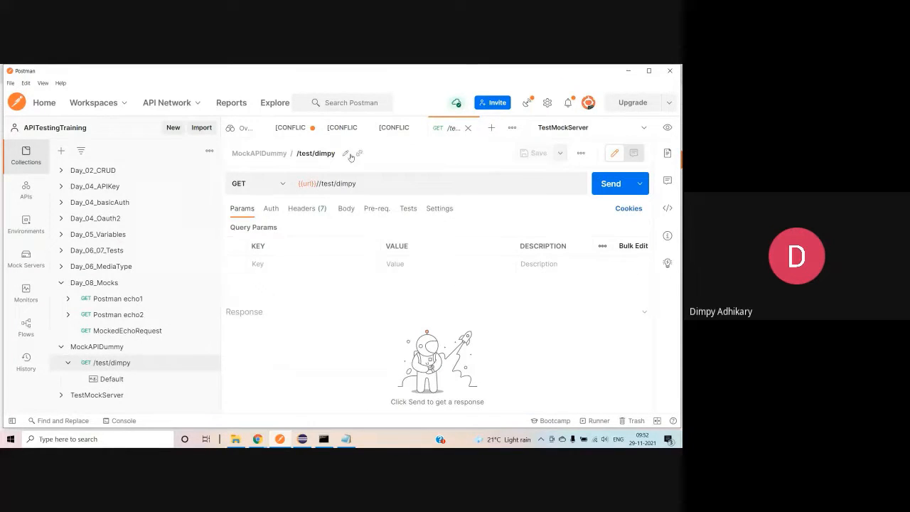
# Send the GET request using the url variable and examine the error details in the response body.
pyautogui.moveTo(307, 184)
pyautogui.click(609, 187)
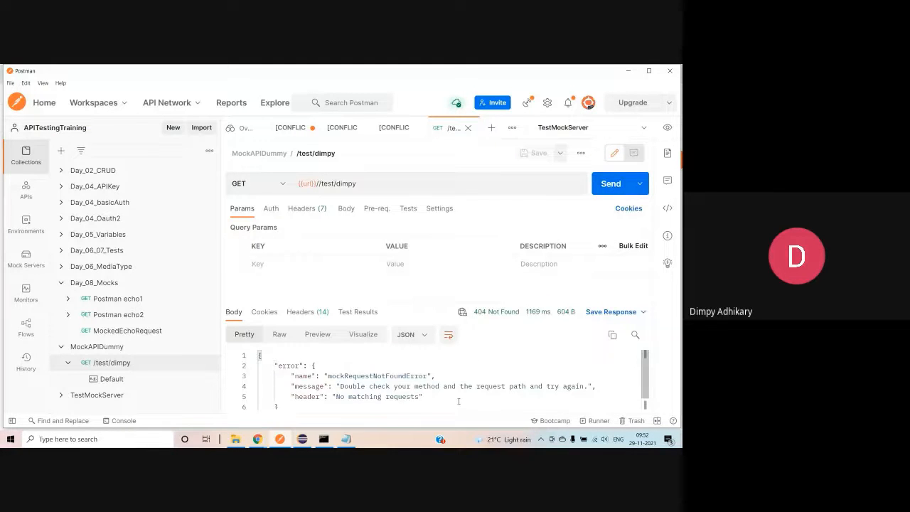
pyautogui.scroll(-1, 364, 394)
pyautogui.moveTo(335, 384); pyautogui.dragTo(421, 384)
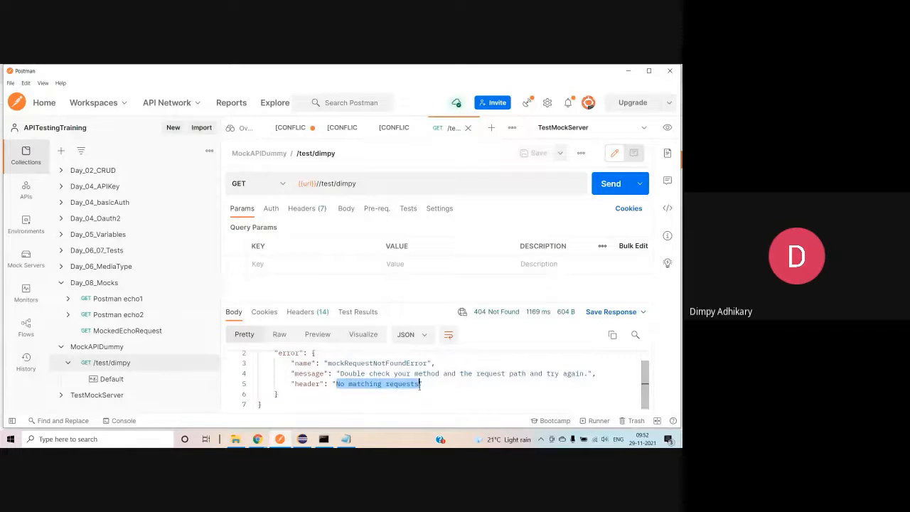
# Open the request's Default example and examine the message in its saved response.
pyautogui.click(111, 368)
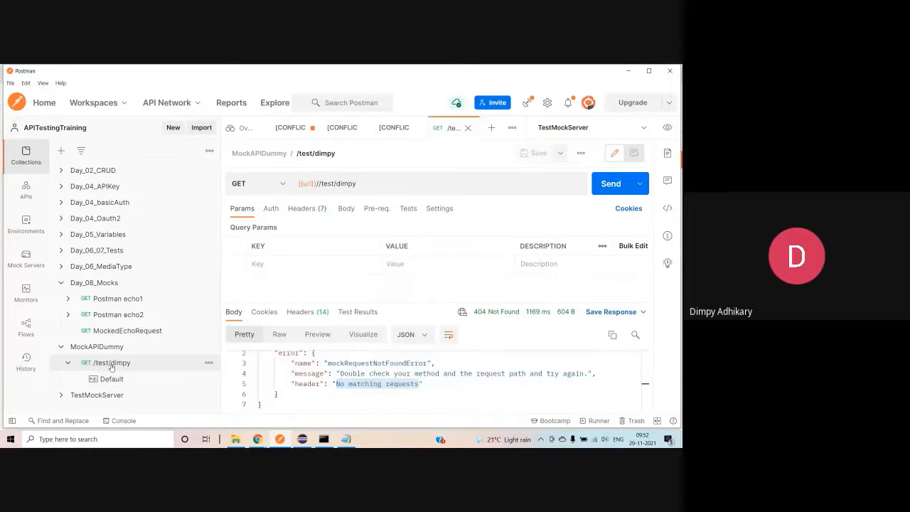
pyautogui.click(111, 379)
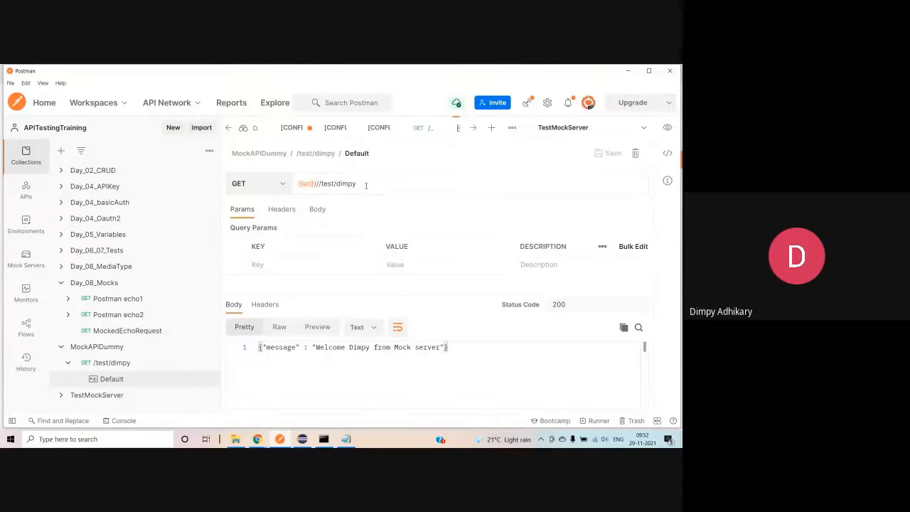
pyautogui.doubleClick(283, 347)
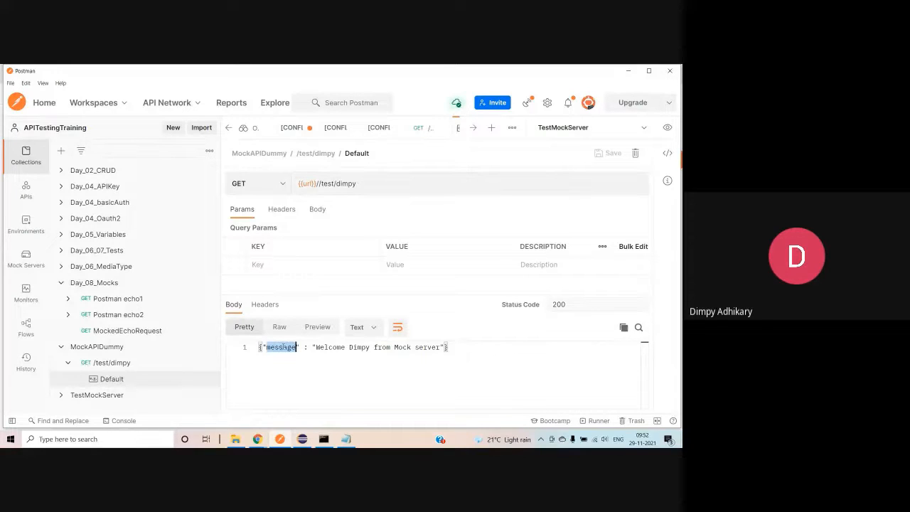
# Examine the Default example's message value and its headers, body and query parameters.
pyautogui.moveTo(315, 347); pyautogui.dragTo(442, 348)
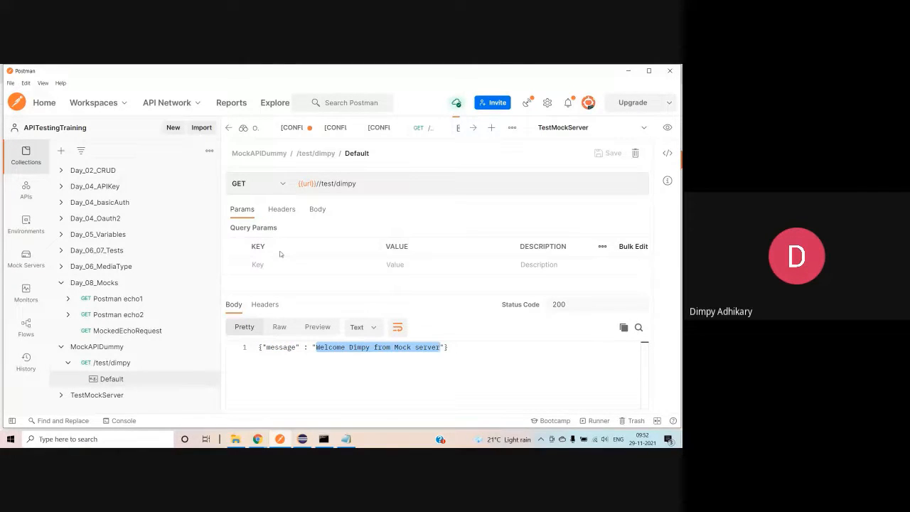
pyautogui.click(280, 212)
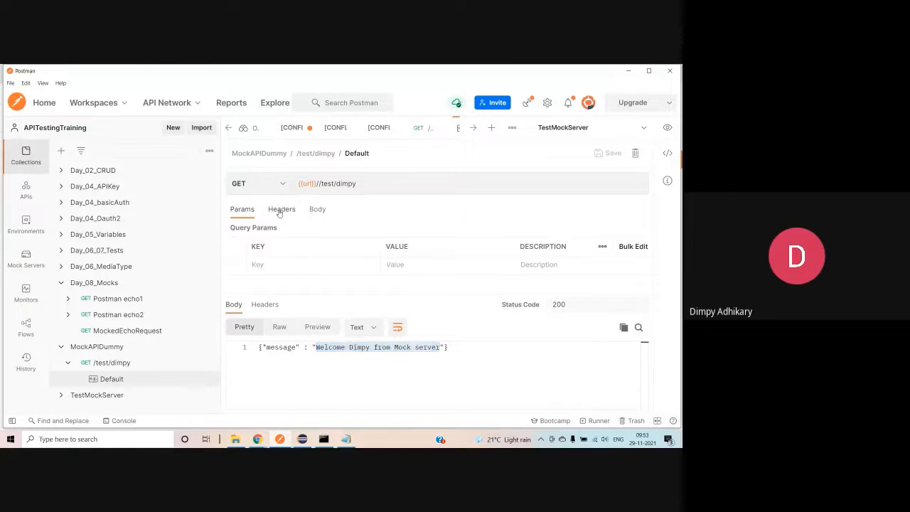
pyautogui.click(241, 212)
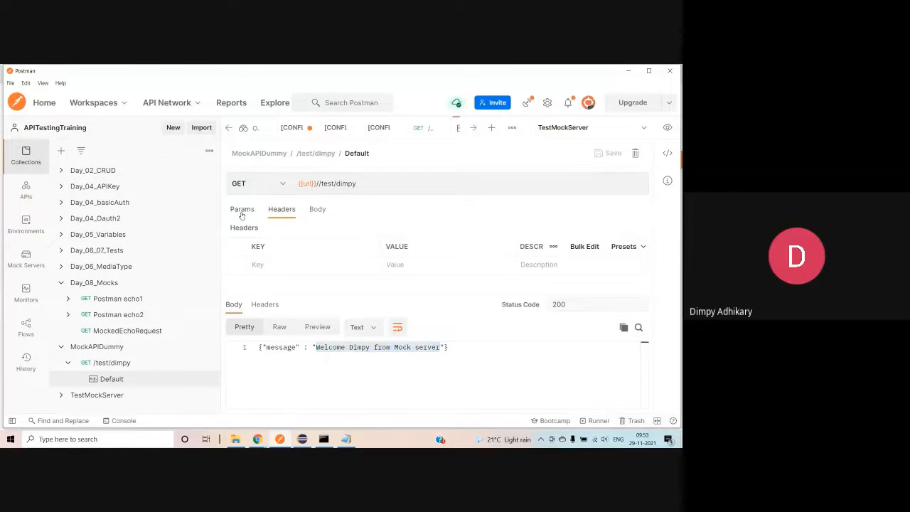
pyautogui.click(316, 212)
pyautogui.click(239, 210)
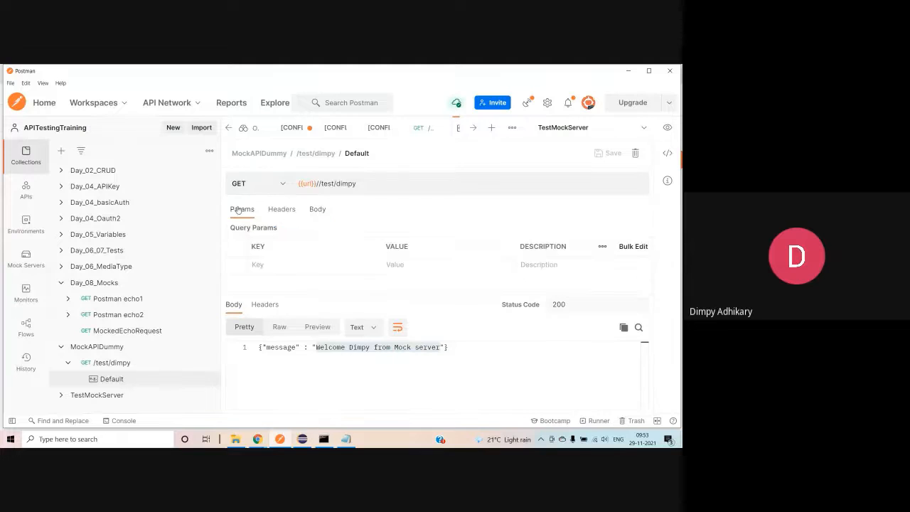
pyautogui.moveTo(309, 183)
# Open the MockAPIDummy environment and toggle its active state, leaving it as the active environment.
pyautogui.click(25, 224)
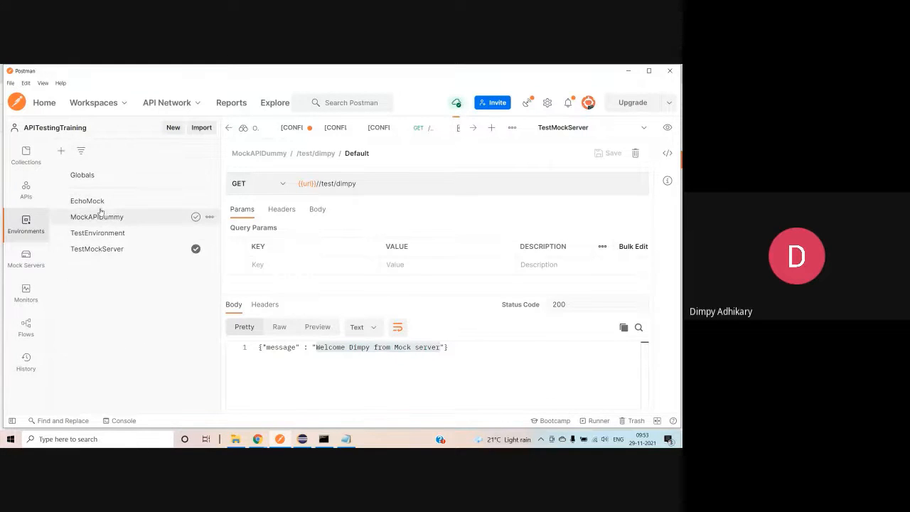
pyautogui.doubleClick(97, 217)
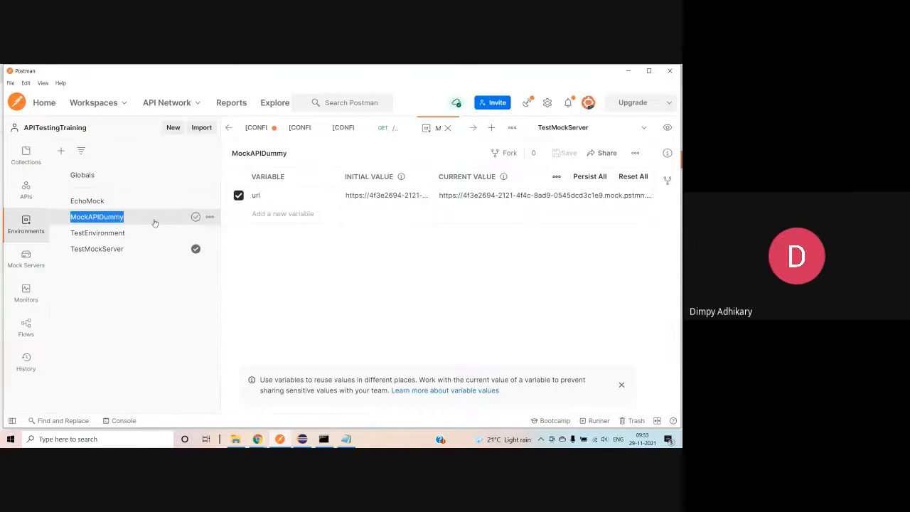
pyautogui.click(196, 218)
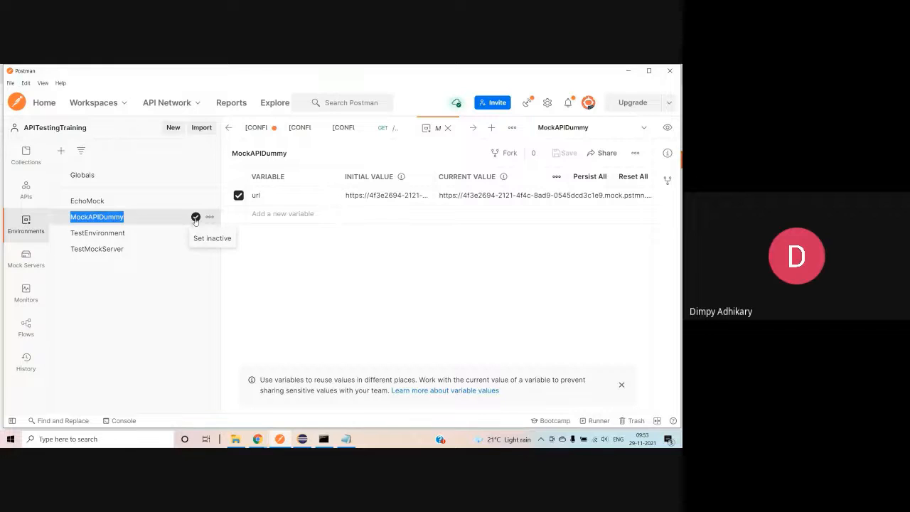
pyautogui.click(195, 217)
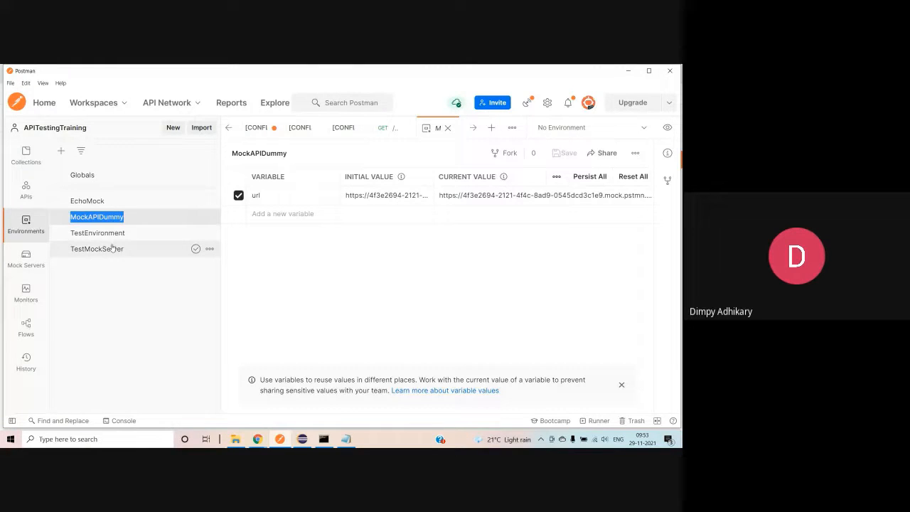
pyautogui.click(195, 218)
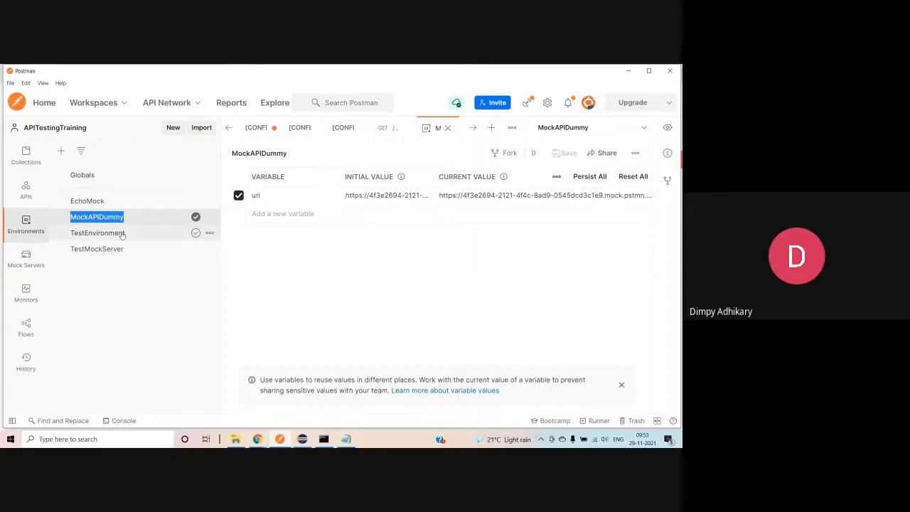
# Make TestEnvironment the active environment and view the variables defined in TestEnvironment and EchoMock.
pyautogui.click(196, 233)
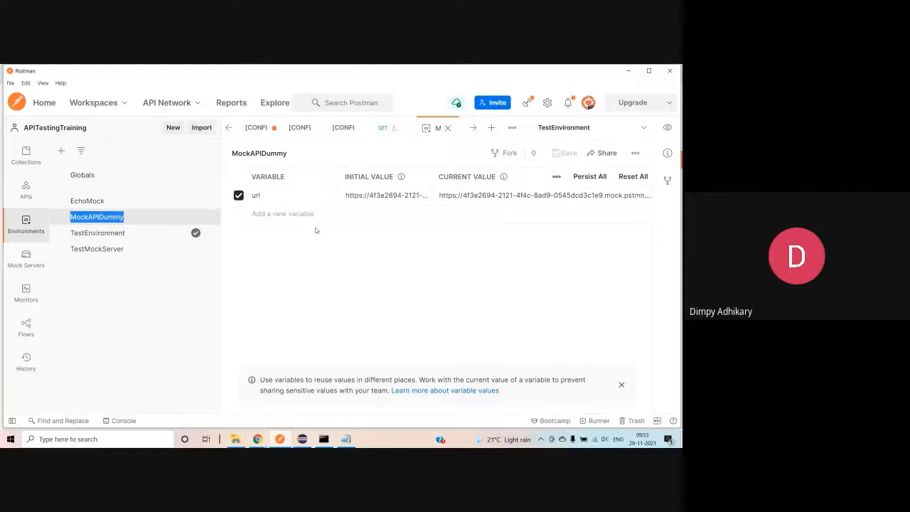
pyautogui.click(96, 235)
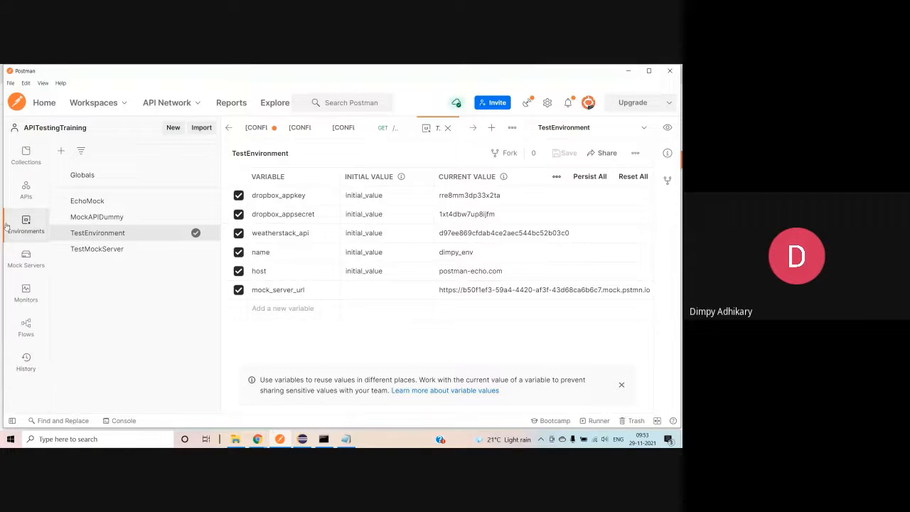
pyautogui.click(90, 203)
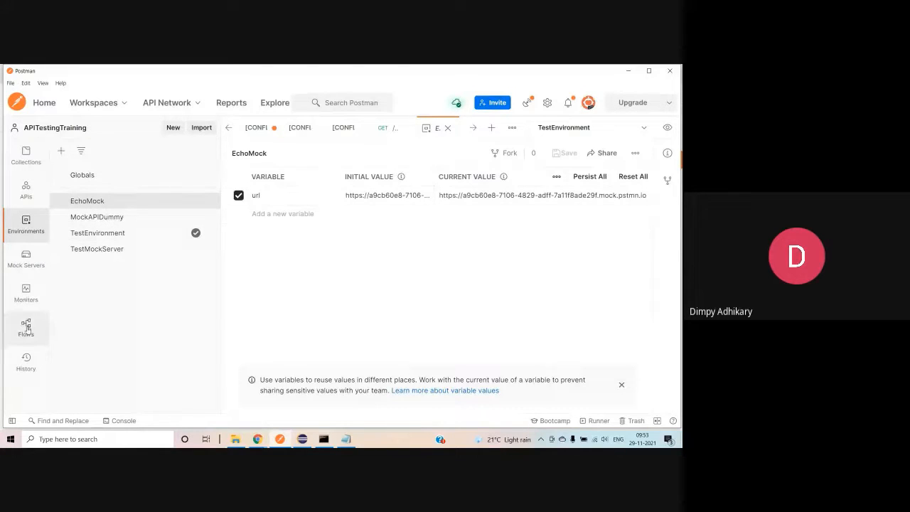
# Reopen the GET request in the MockAPIDummy collection and check how its url variable resolves.
pyautogui.click(25, 268)
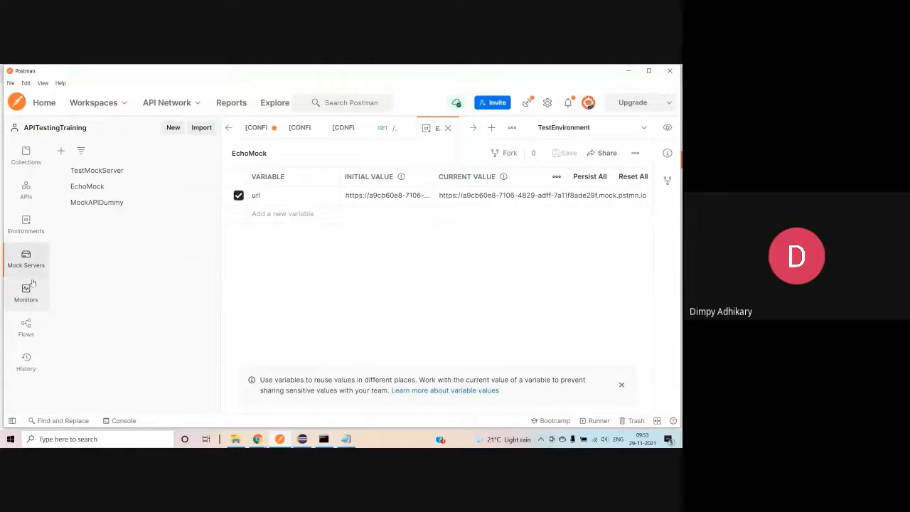
pyautogui.click(26, 155)
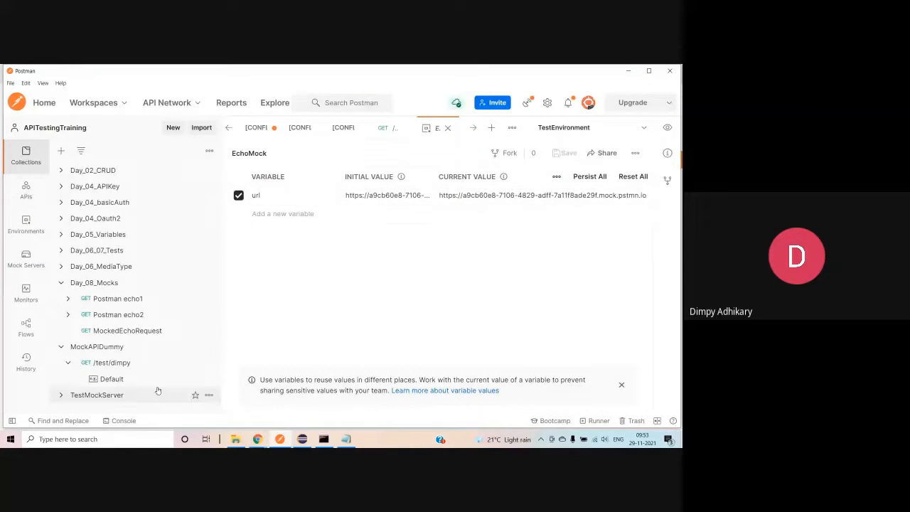
pyautogui.click(112, 364)
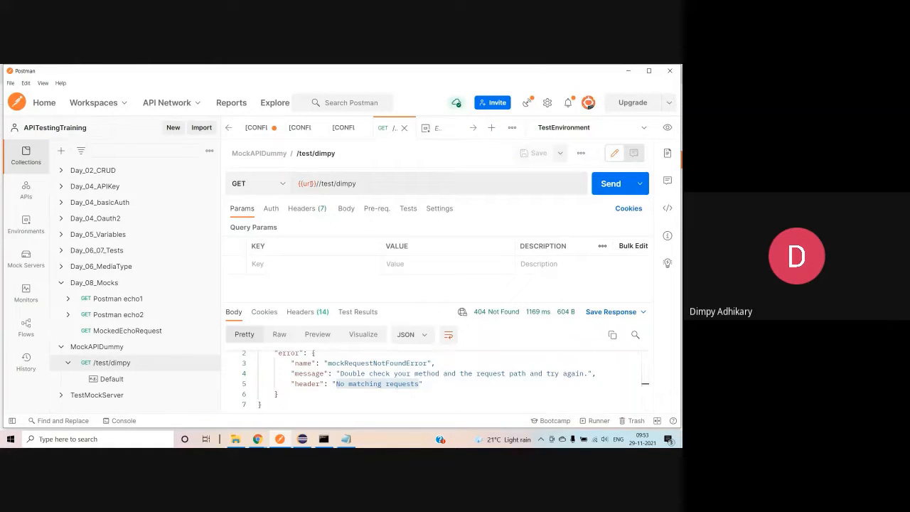
pyautogui.moveTo(311, 184)
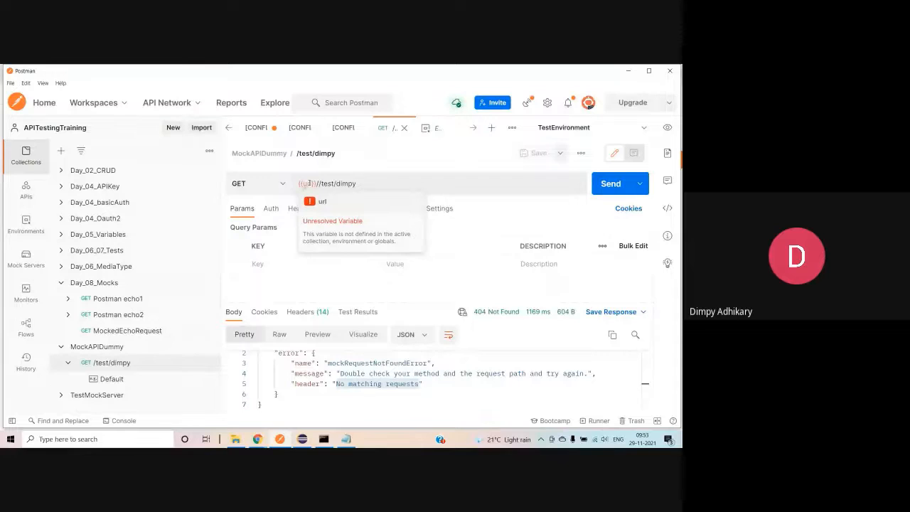
# Make MockAPIDummy the active environment and send the MockAPIDummy collection's GET request.
pyautogui.click(26, 224)
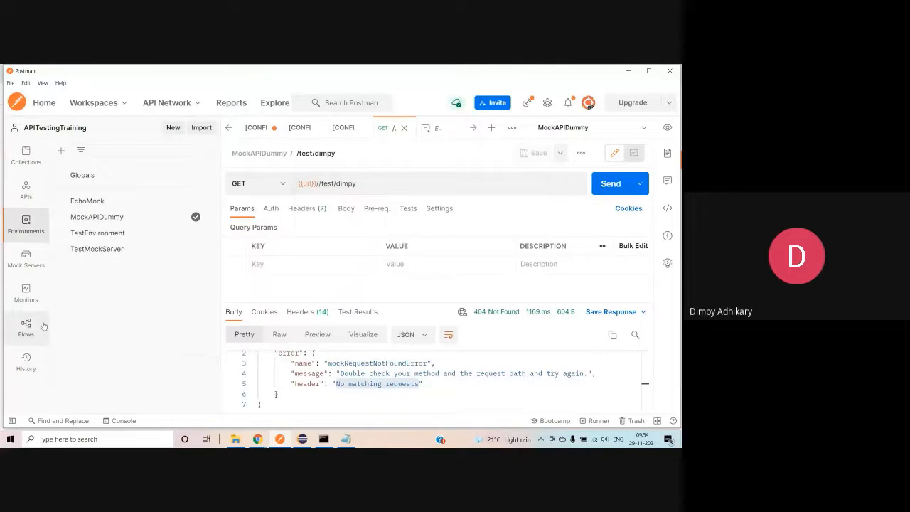
pyautogui.click(26, 170)
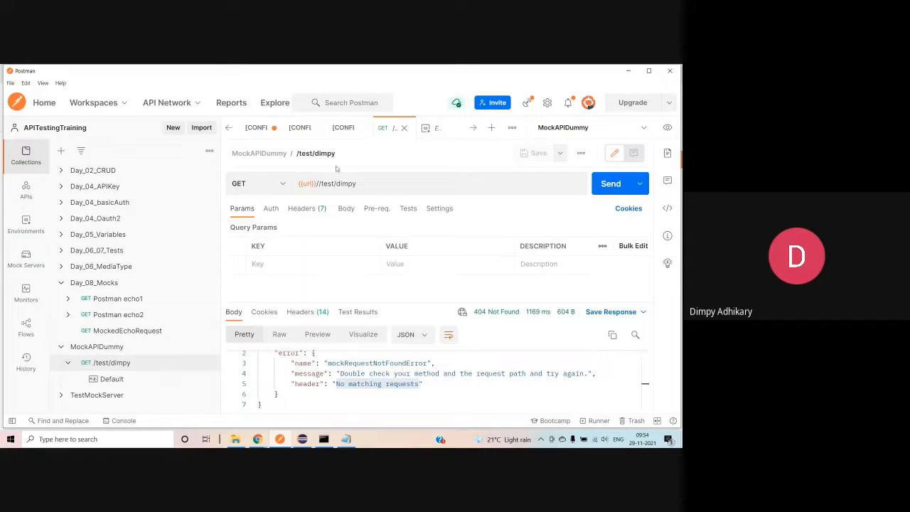
pyautogui.moveTo(310, 183)
pyautogui.click(611, 184)
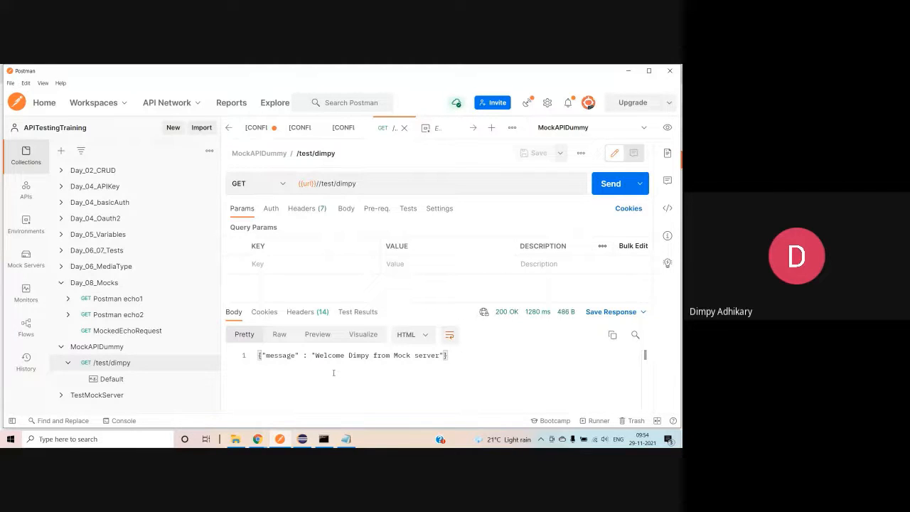
# Open the Postman echo1 request in Day_08_Mocks and examine its URL path and query parameters.
pyautogui.click(67, 299)
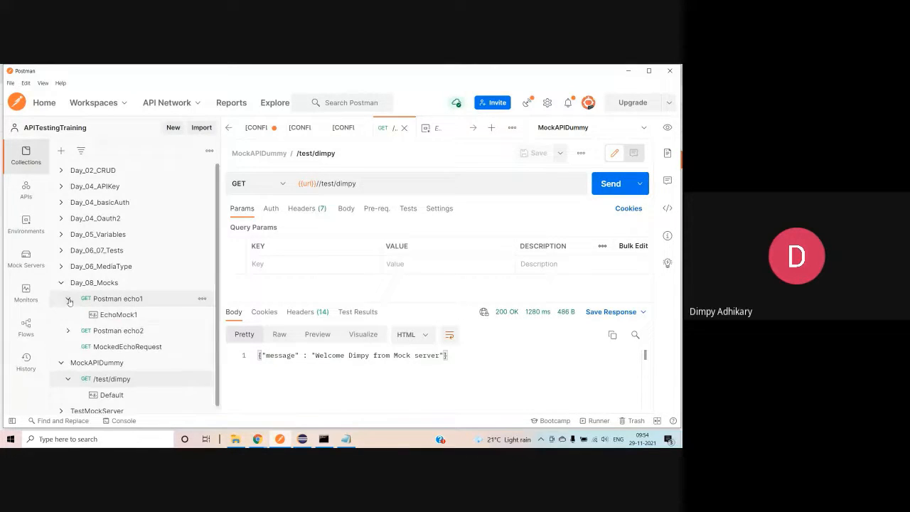
pyautogui.click(124, 298)
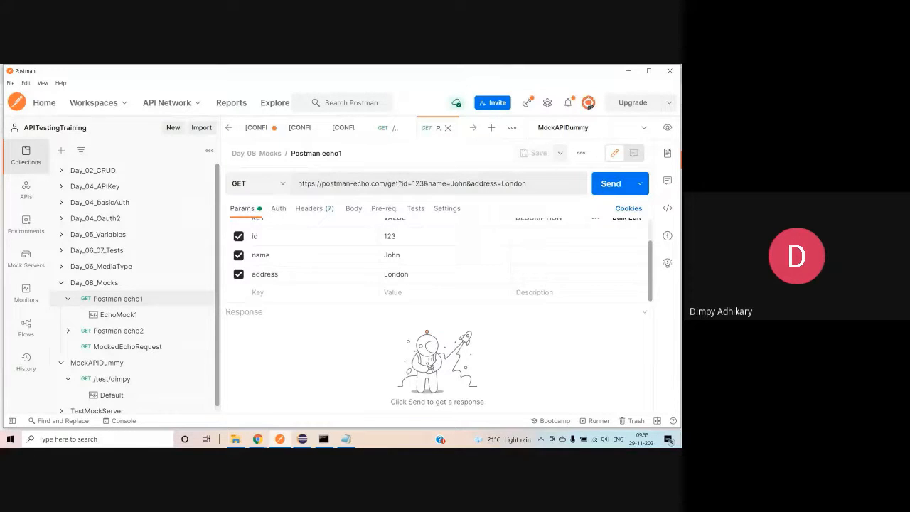
pyautogui.doubleClick(397, 183)
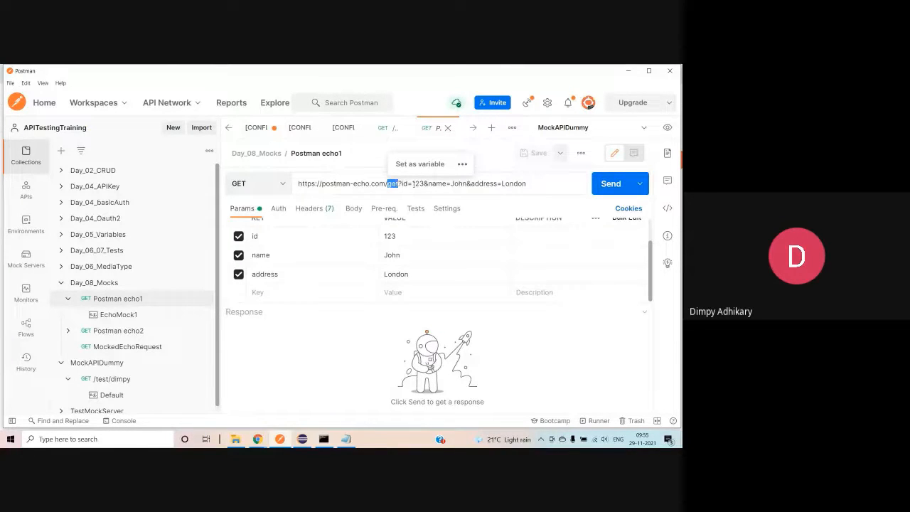
pyautogui.click(396, 184)
pyautogui.moveTo(389, 183); pyautogui.dragTo(524, 183)
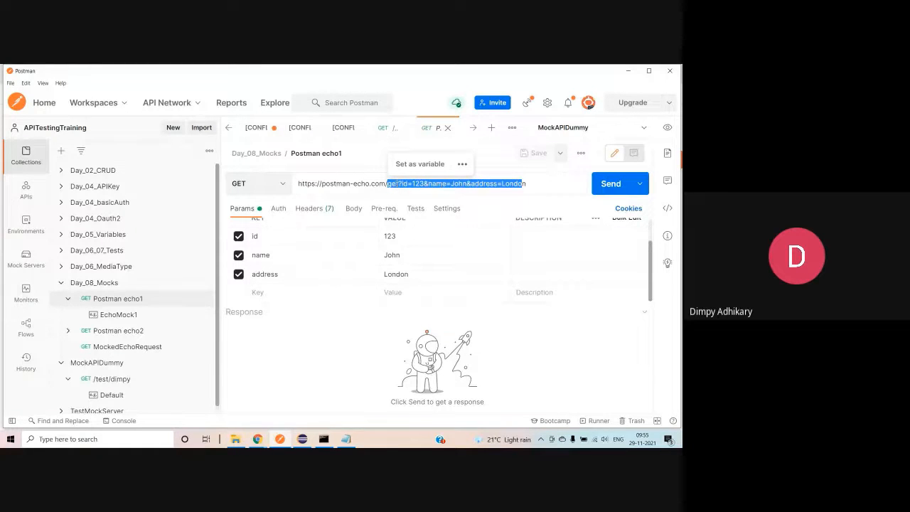
pyautogui.doubleClick(437, 184)
pyautogui.click(551, 185)
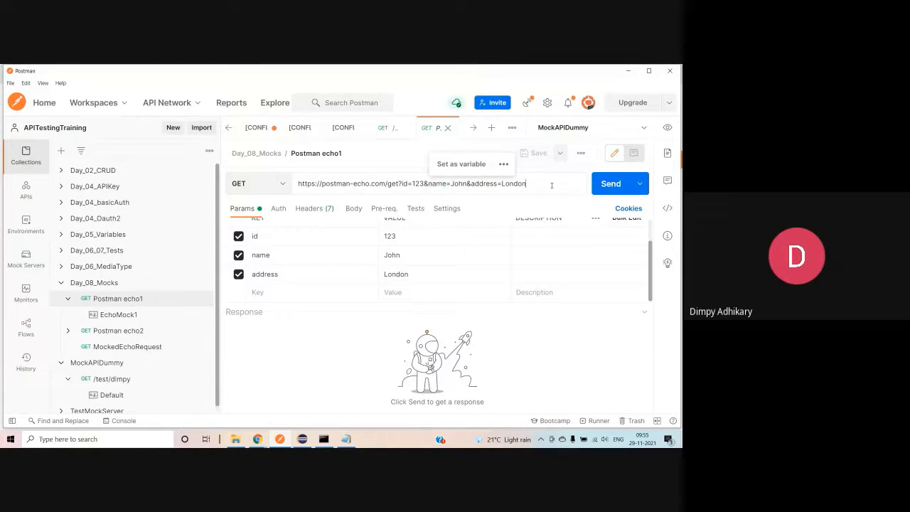
pyautogui.hotkey('ctrl', 'a')
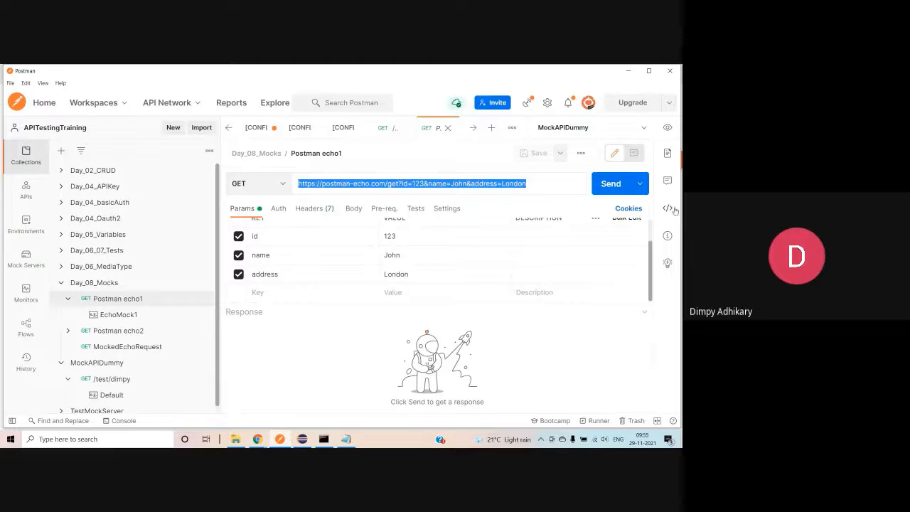
# Send the Postman echo1 request, review its response body and show the options for saving the response.
pyautogui.click(609, 184)
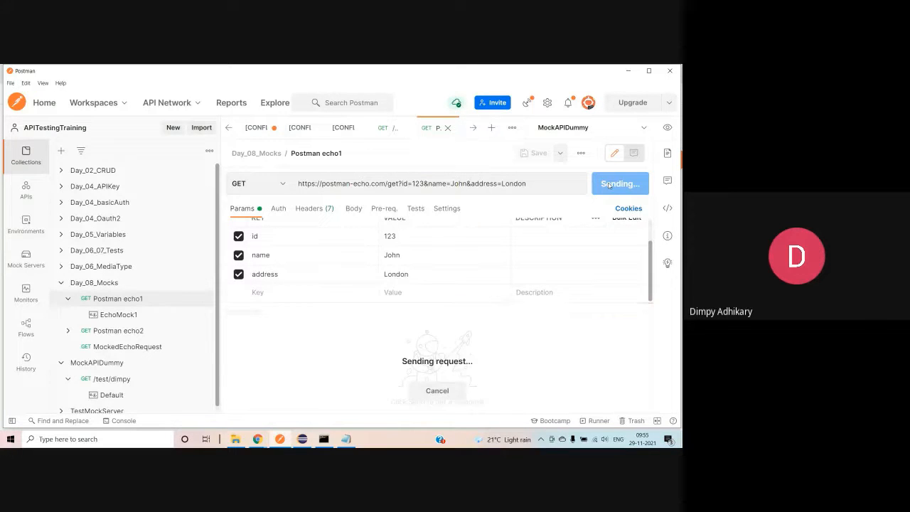
pyautogui.scroll(-5, 417, 367)
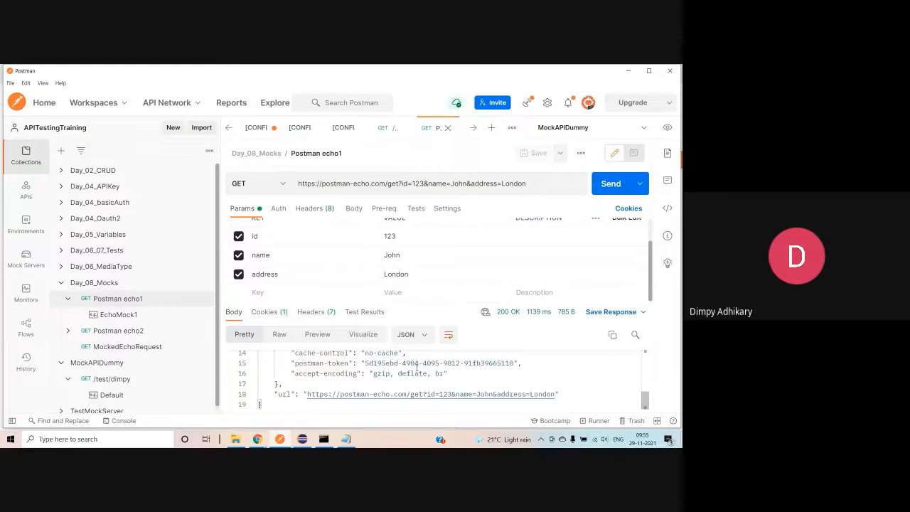
pyautogui.scroll(5, 417, 368)
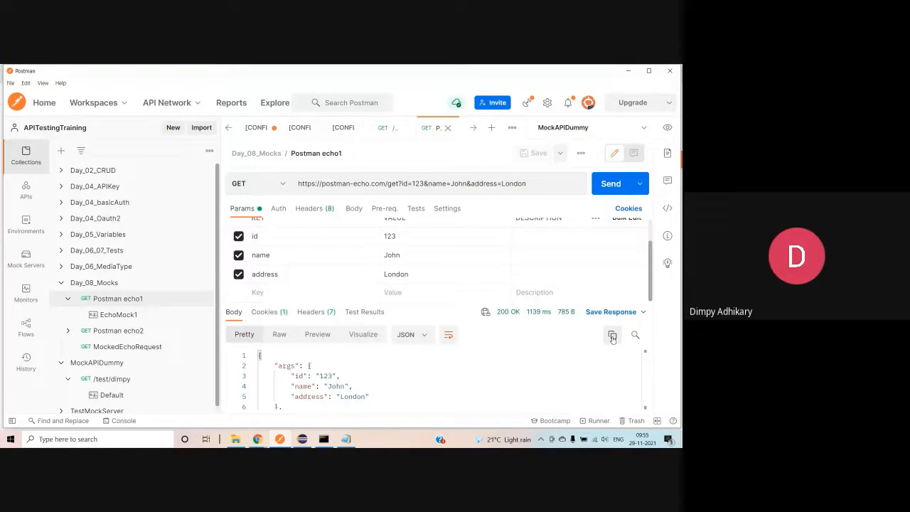
pyautogui.click(641, 312)
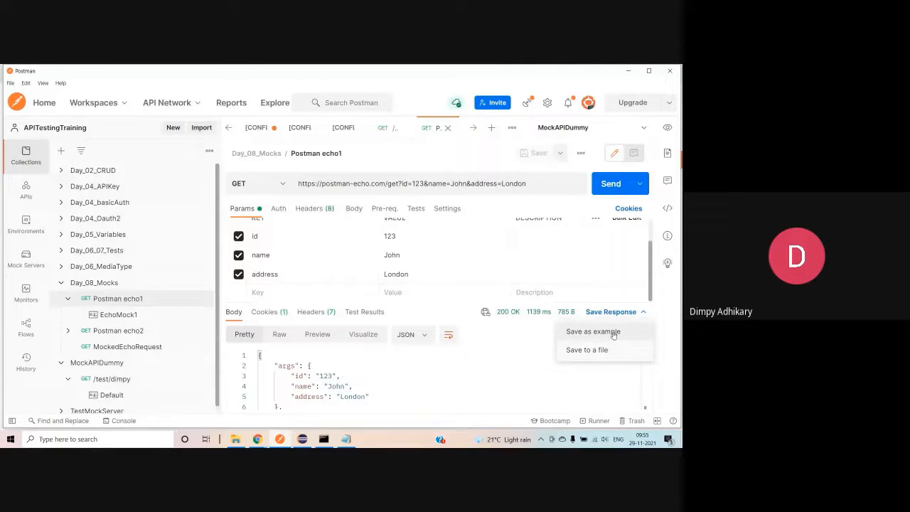
# Open the EchoMock1 example under Postman echo1 and examine its saved response and the host and path of its URL.
pyautogui.click(119, 317)
pyautogui.scroll(-5, 360, 384)
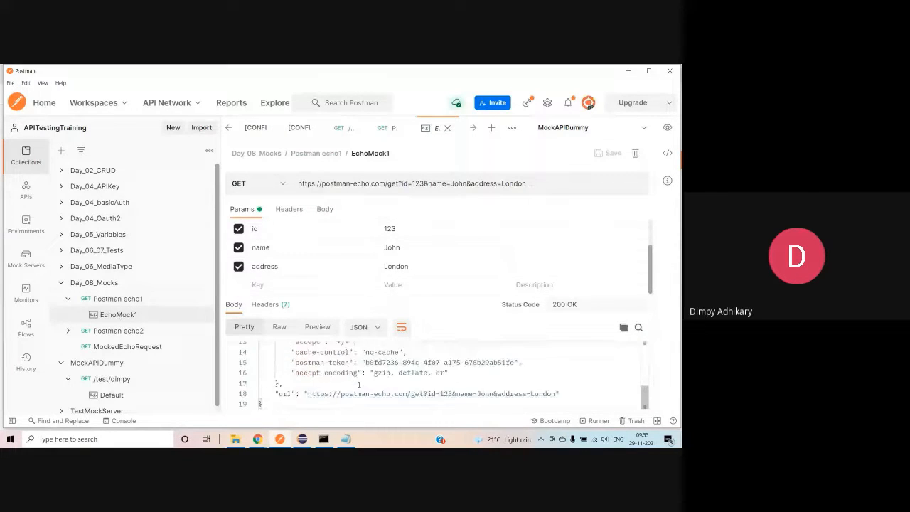
pyautogui.scroll(5, 359, 385)
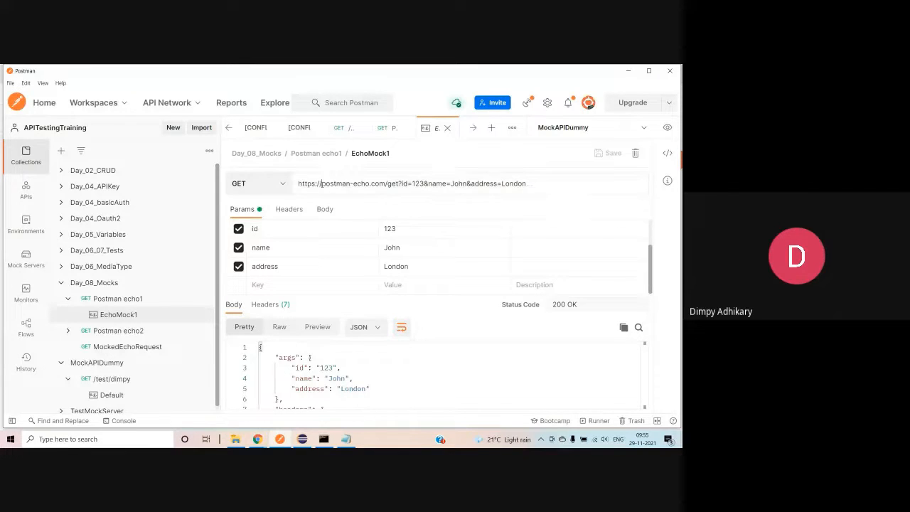
pyautogui.moveTo(322, 183); pyautogui.dragTo(384, 183)
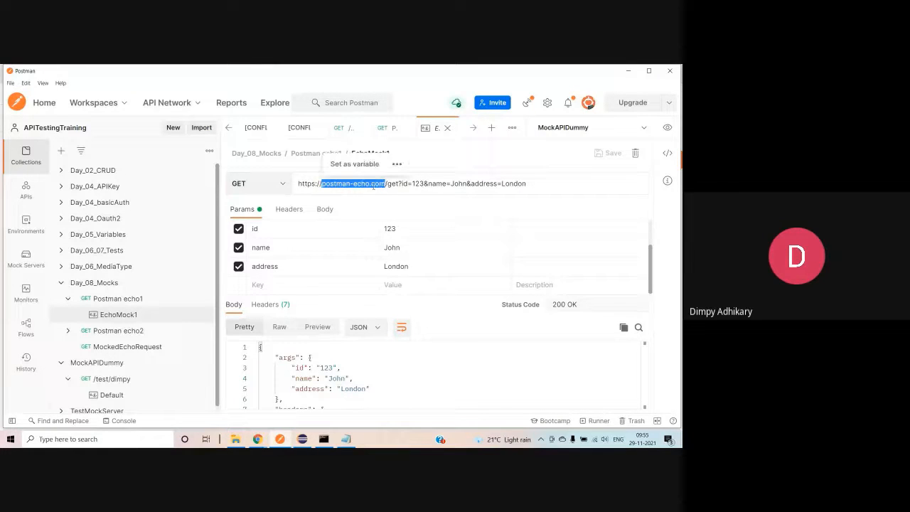
pyautogui.click(299, 184)
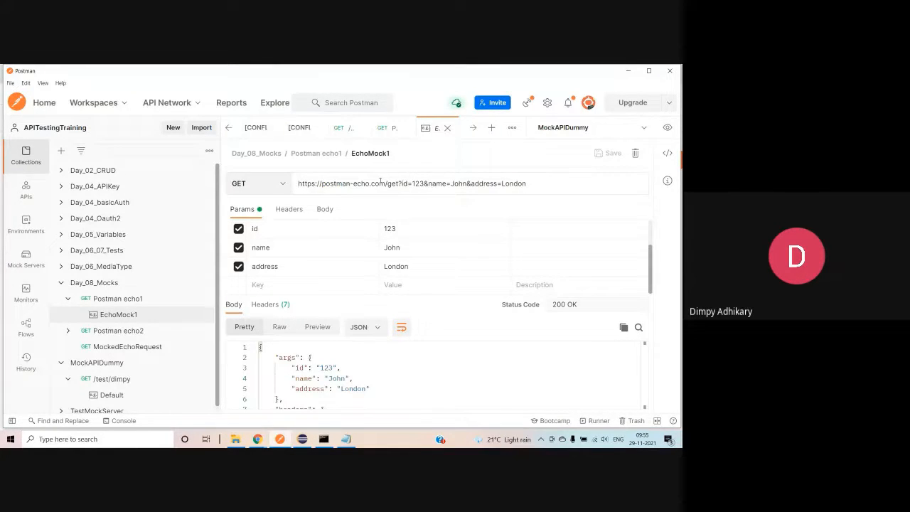
pyautogui.moveTo(387, 184); pyautogui.dragTo(546, 184)
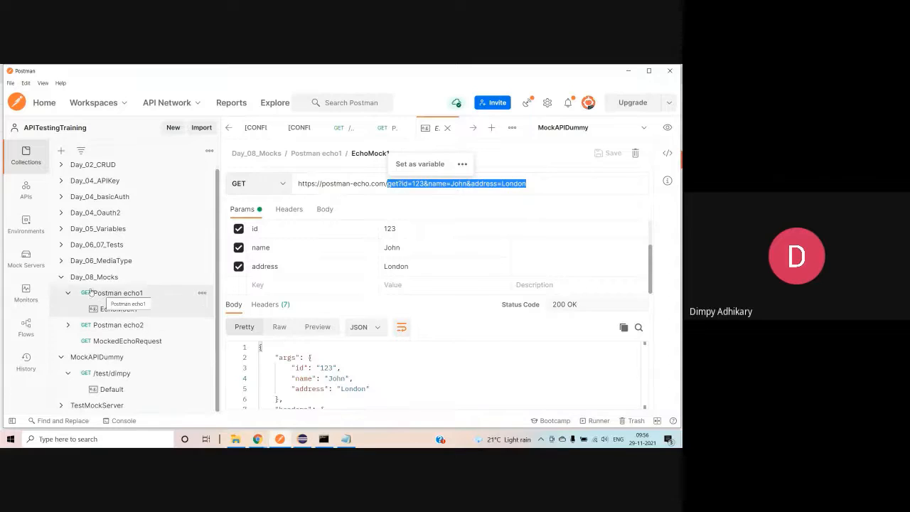
pyautogui.scroll(-1, 103, 313)
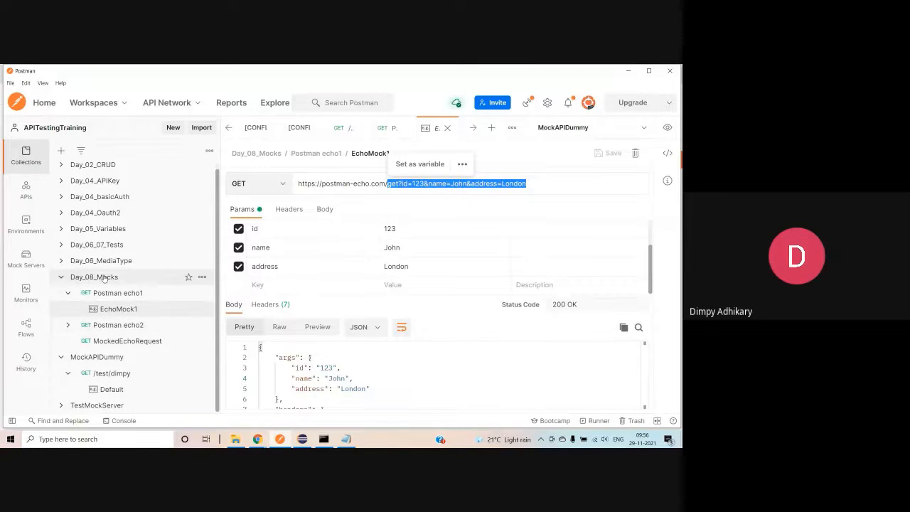
# Open the mock server configuration for the Day_08_Mocks collection and examine its environment, privacy and network delay settings.
pyautogui.click(202, 277)
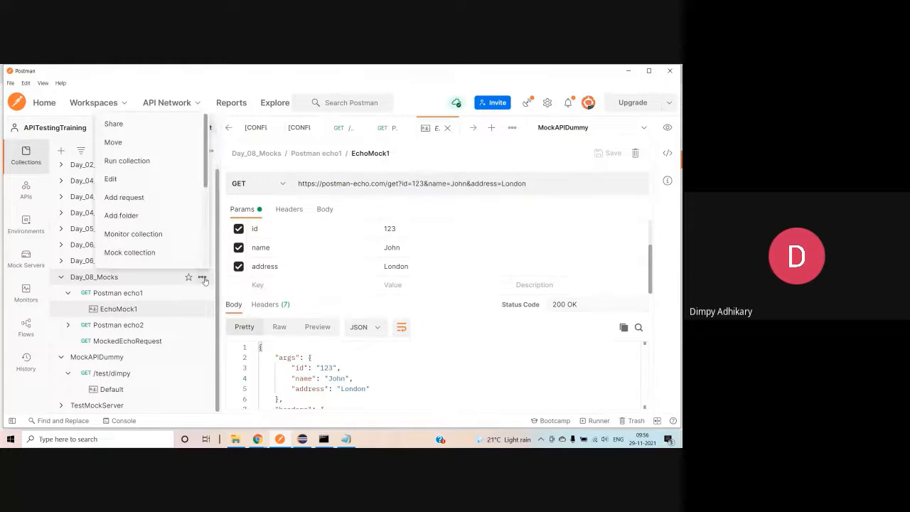
pyautogui.scroll(-3, 153, 214)
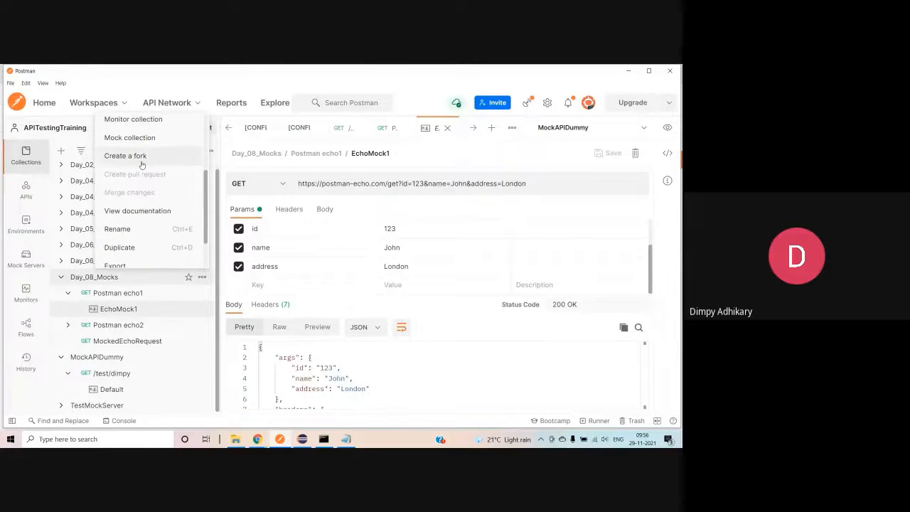
pyautogui.scroll(2, 144, 185)
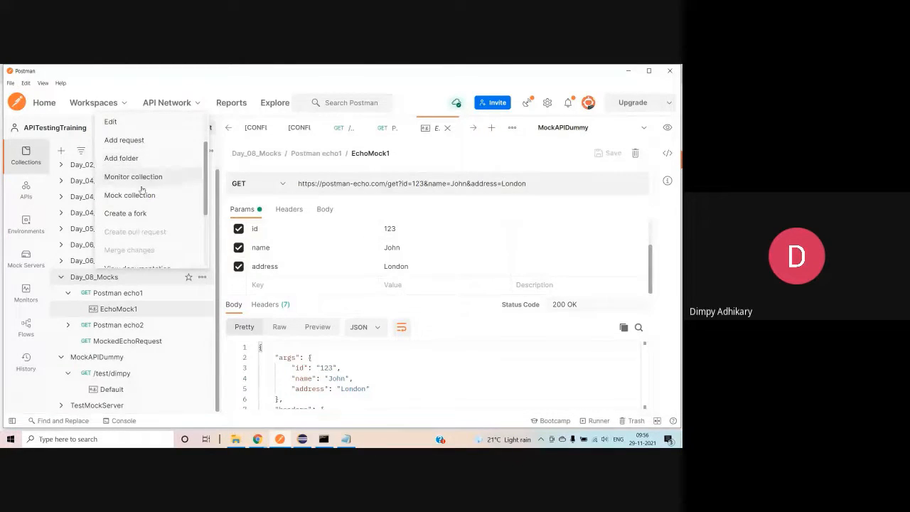
pyautogui.click(145, 196)
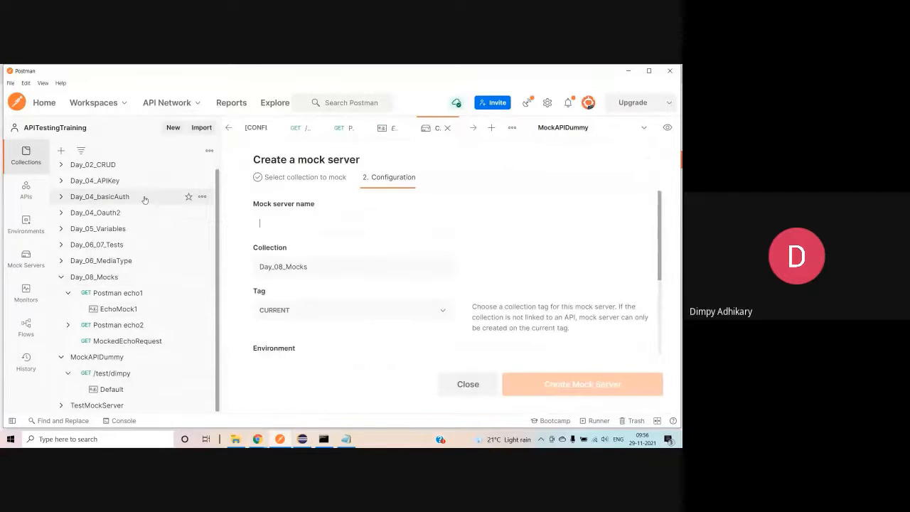
pyautogui.scroll(-3, 364, 356)
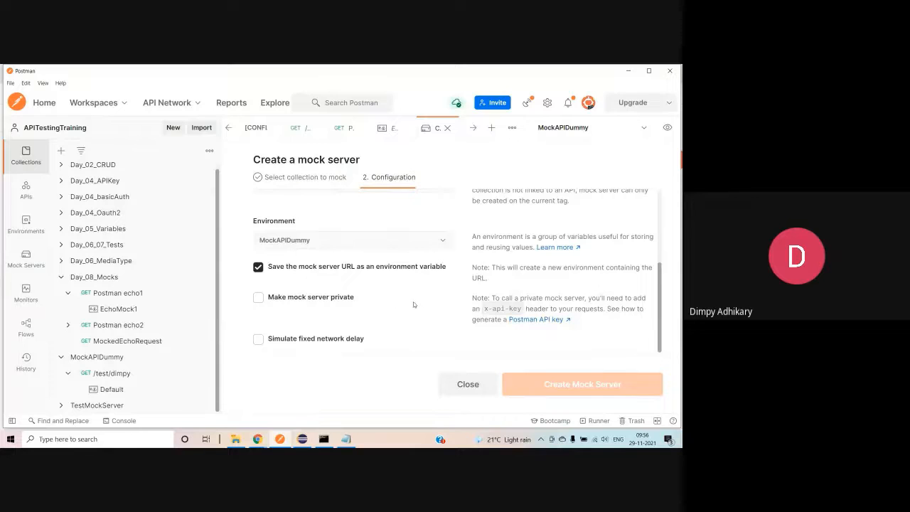
pyautogui.scroll(3, 362, 306)
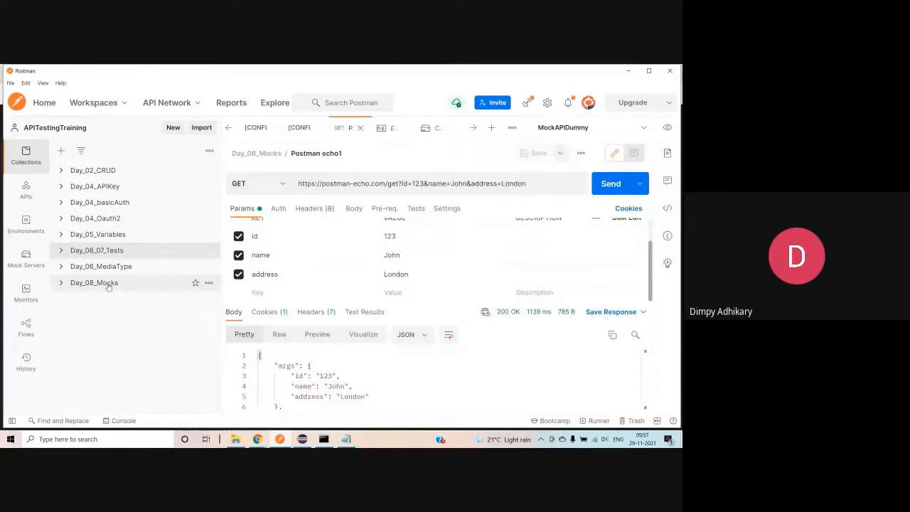
# Collapse Day_08_Mocks and create a new collection named Day_08_MockFromExample.
pyautogui.click(107, 283)
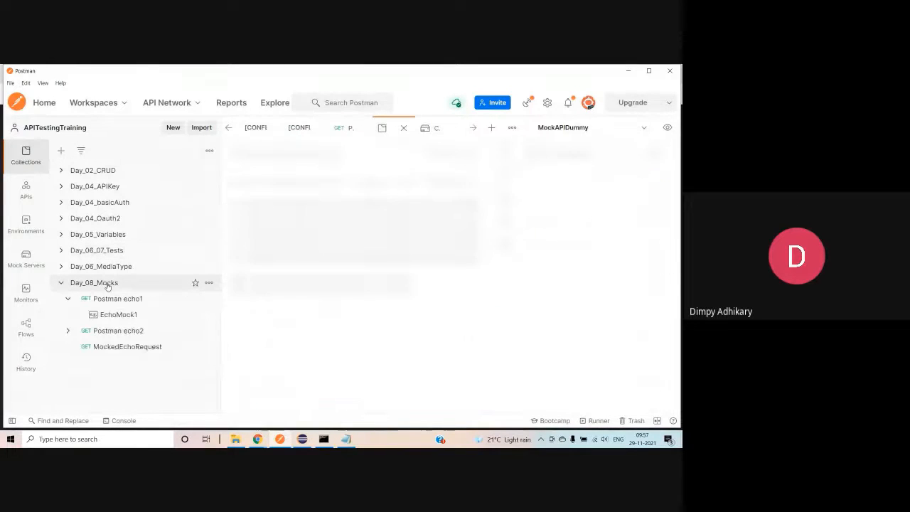
pyautogui.click(61, 283)
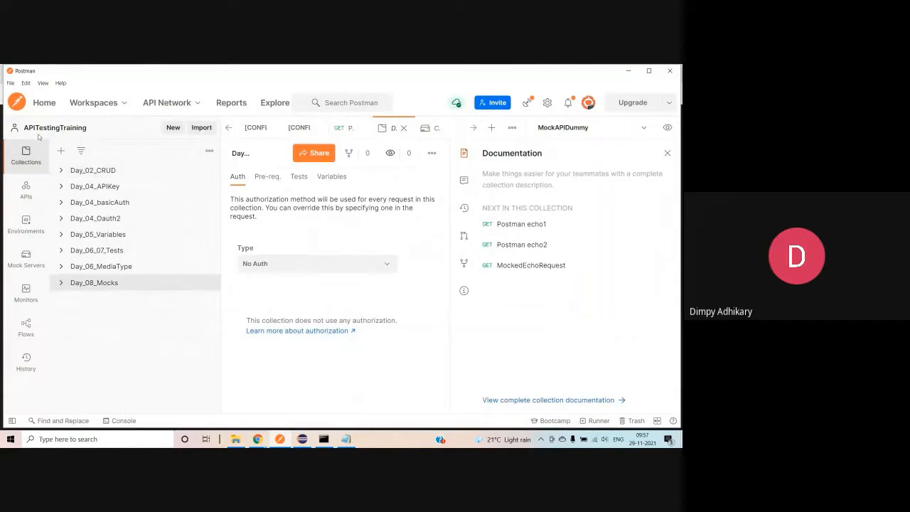
pyautogui.click(62, 152)
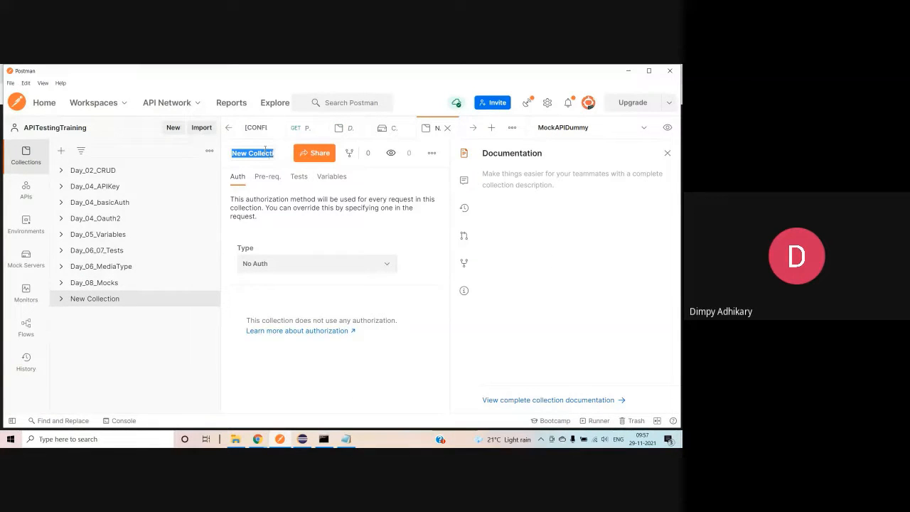
pyautogui.write('Day_0')
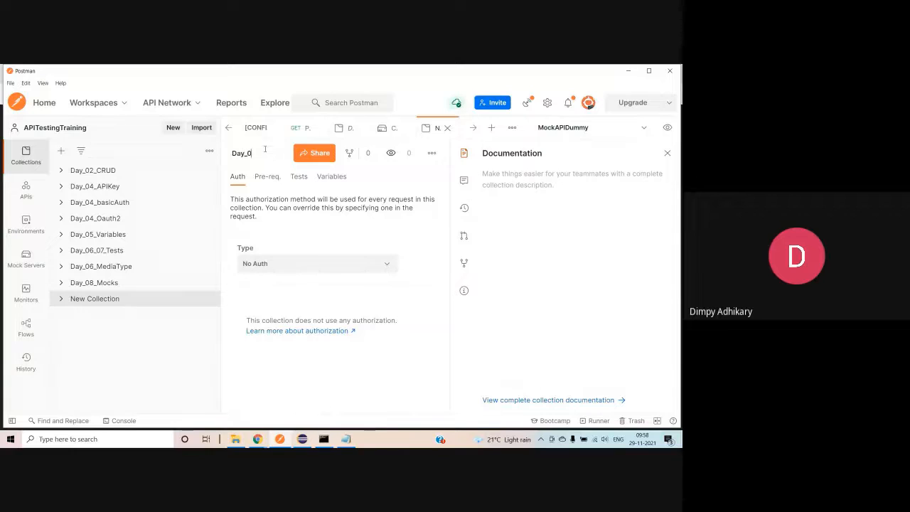
pyautogui.write('8_MockE')
pyautogui.press('BackSpace')
pyautogui.write('From')
pyautogui.write('Example')
pyautogui.press('Return')
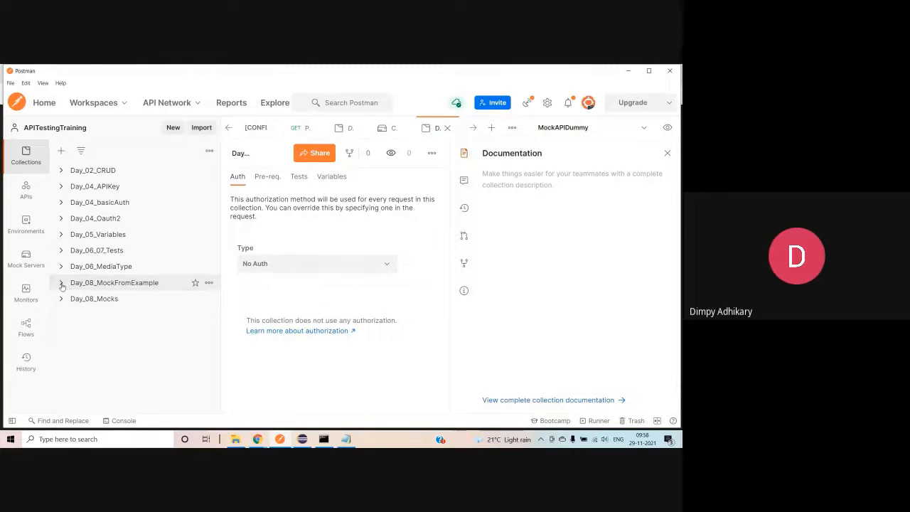
pyautogui.click(61, 283)
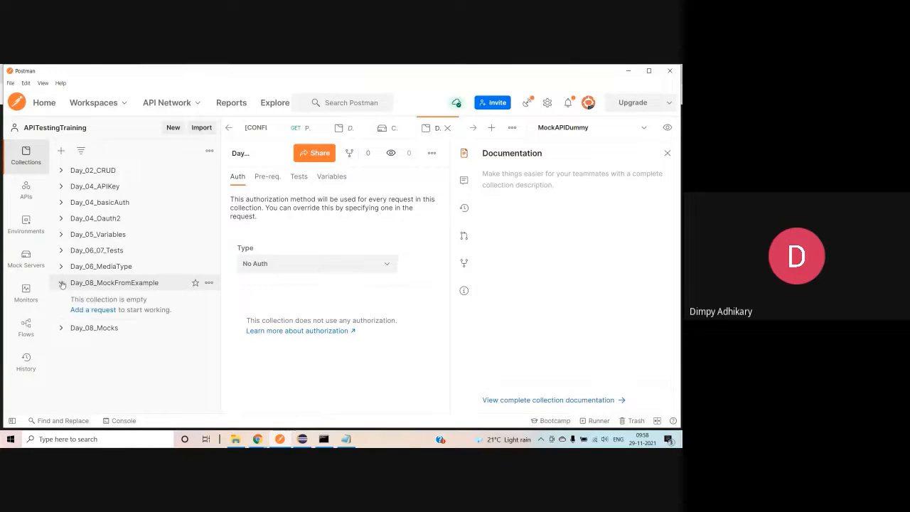
pyautogui.click(97, 313)
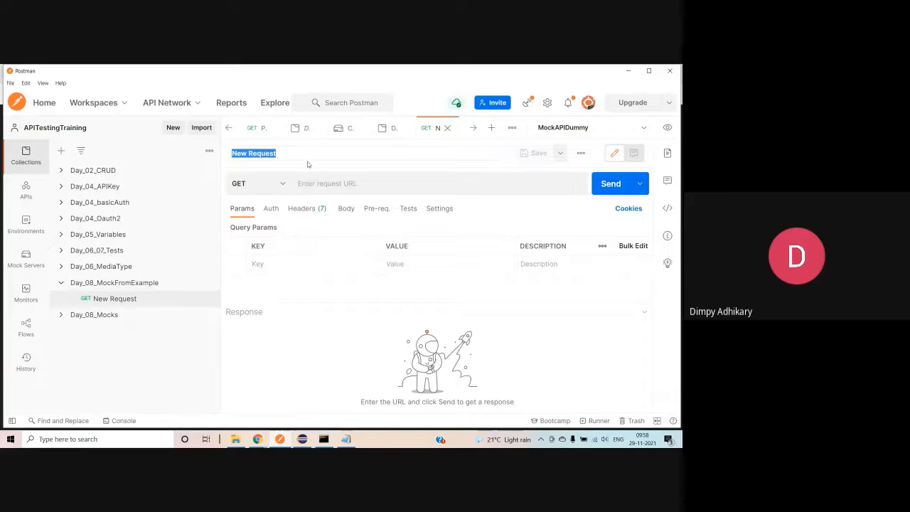
pyautogui.click(324, 184)
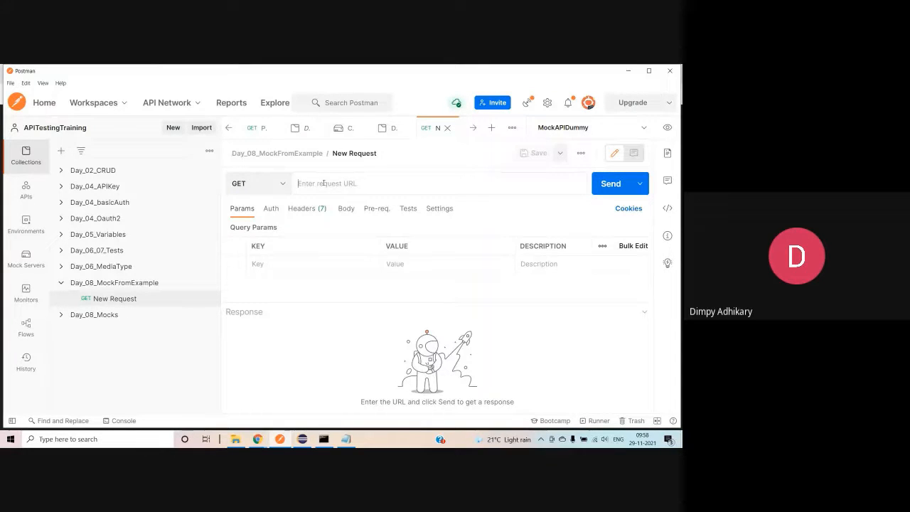
pyautogui.write('https://postman-echo.com/get?id=123&name=John&address=London')
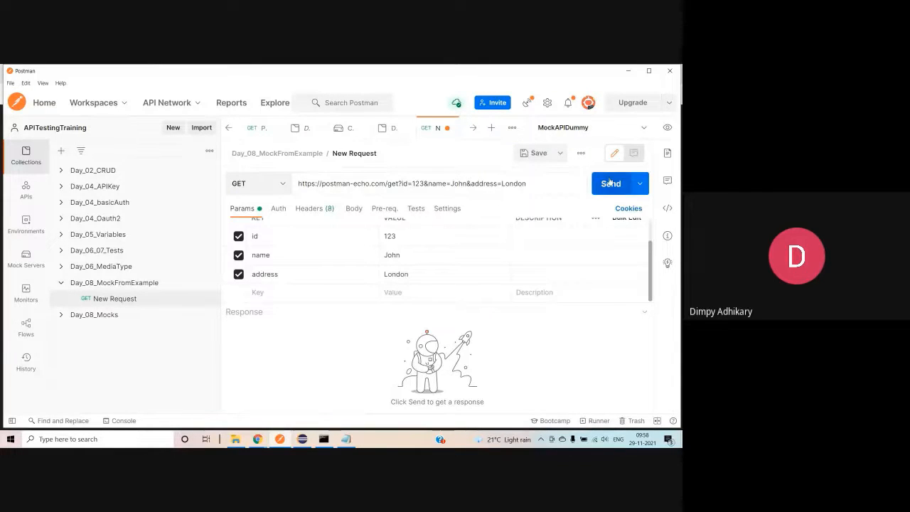
pyautogui.click(609, 185)
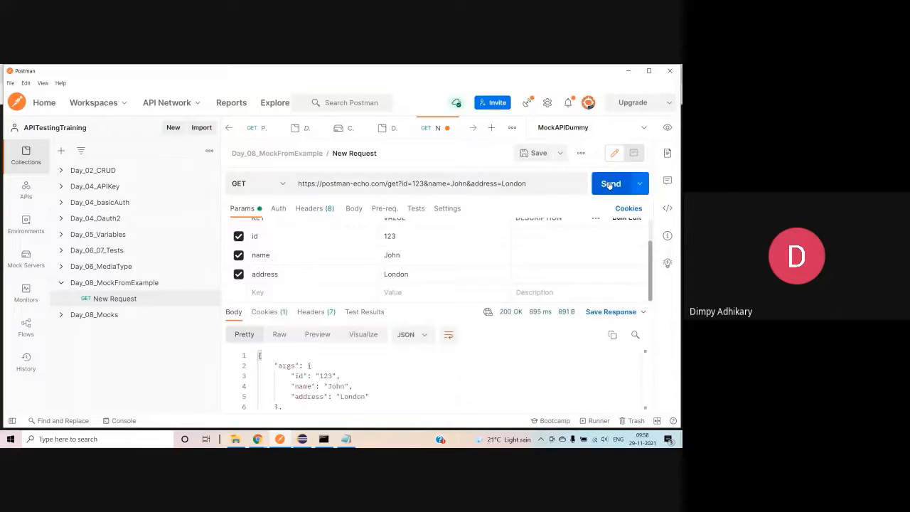
pyautogui.scroll(-5, 474, 375)
pyautogui.scroll(5, 551, 364)
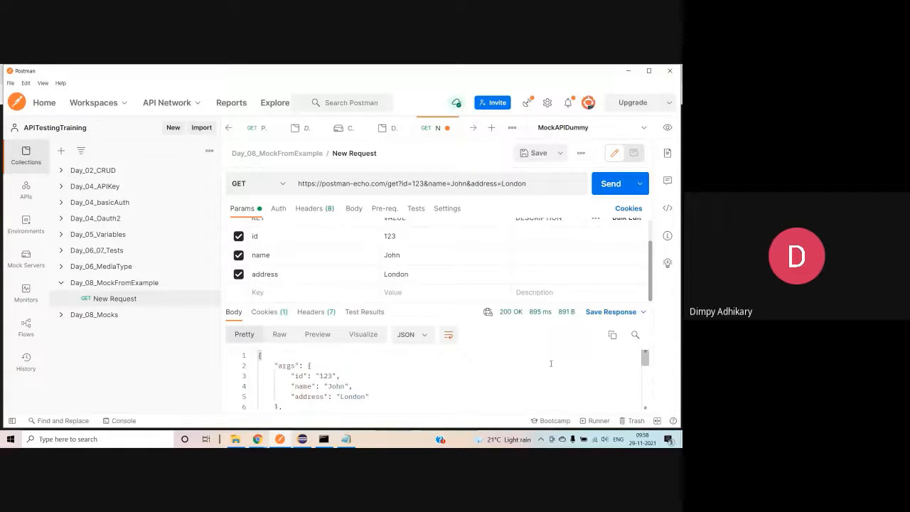
# Save the request's response as an example named Mock1.
pyautogui.click(643, 311)
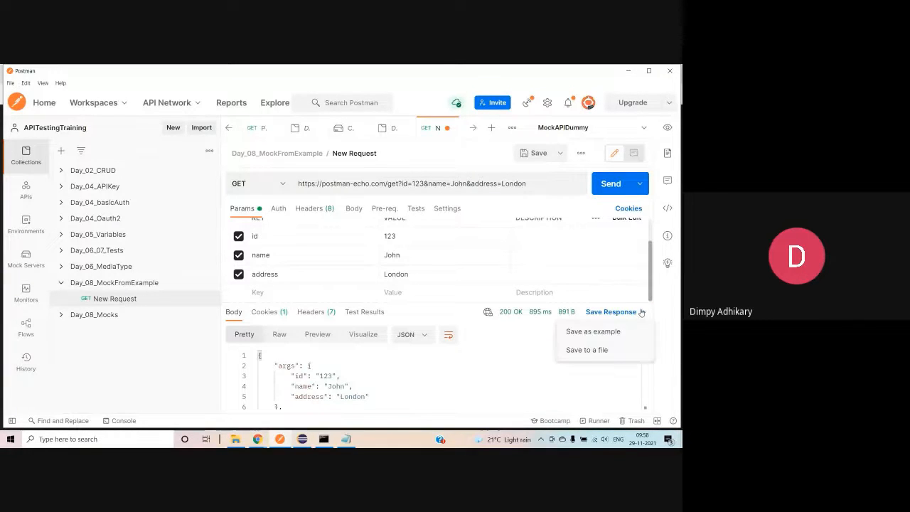
pyautogui.click(603, 331)
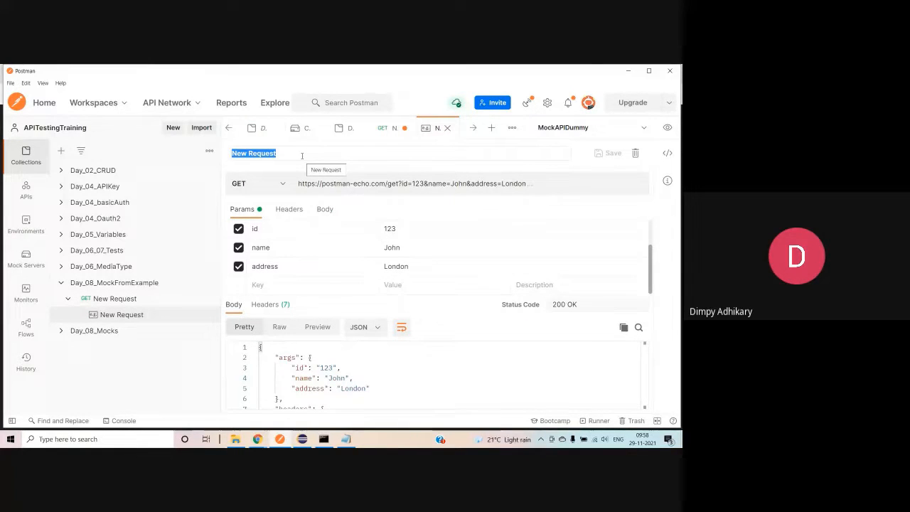
pyautogui.write('Mock1')
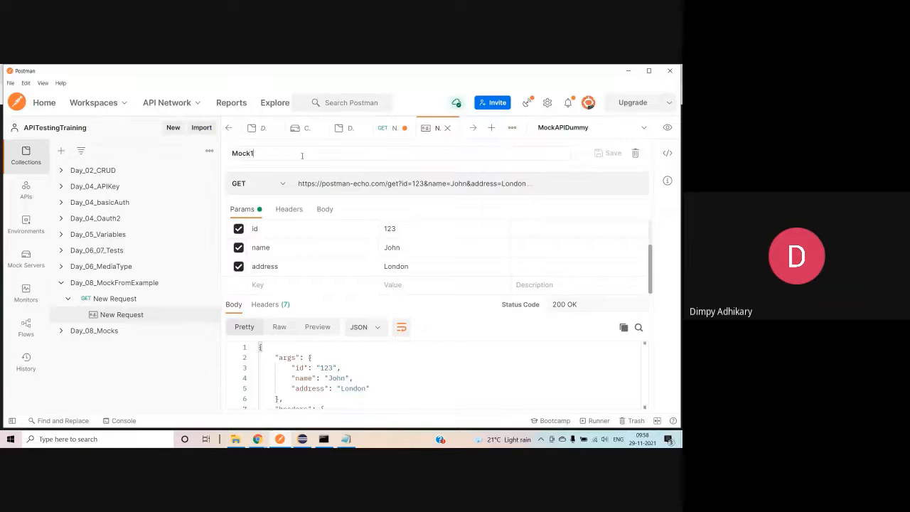
pyautogui.click(335, 232)
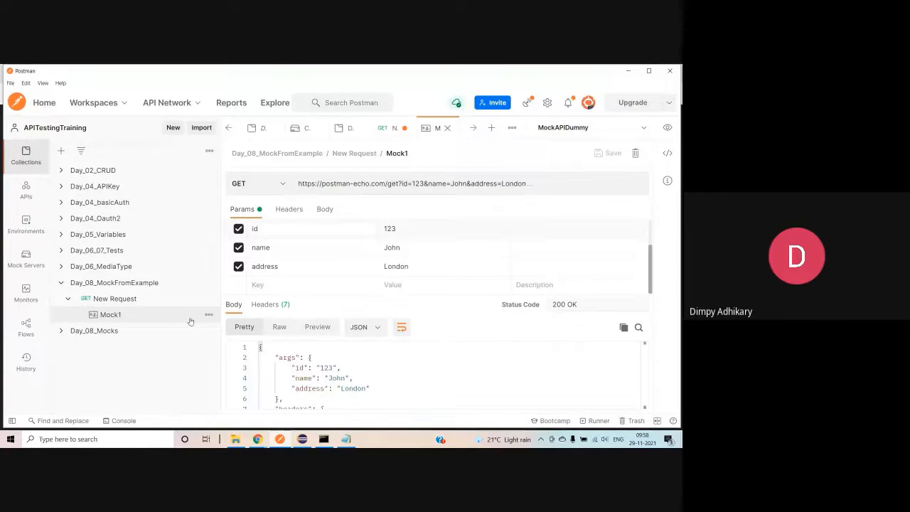
# Create a mock server named TestMock from the Day_08_MockFromExample collection with the MockAPIDummy environment, and copy its URL.
pyautogui.click(142, 283)
pyautogui.click(209, 283)
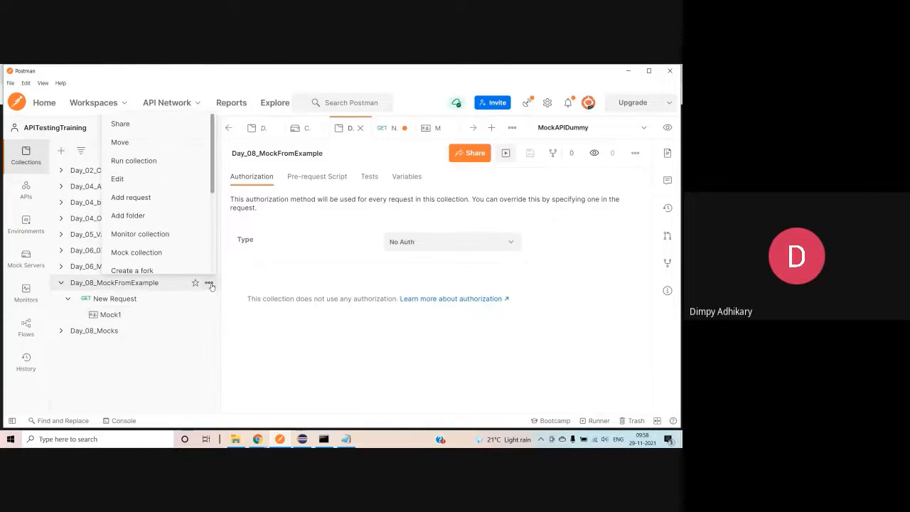
pyautogui.click(146, 253)
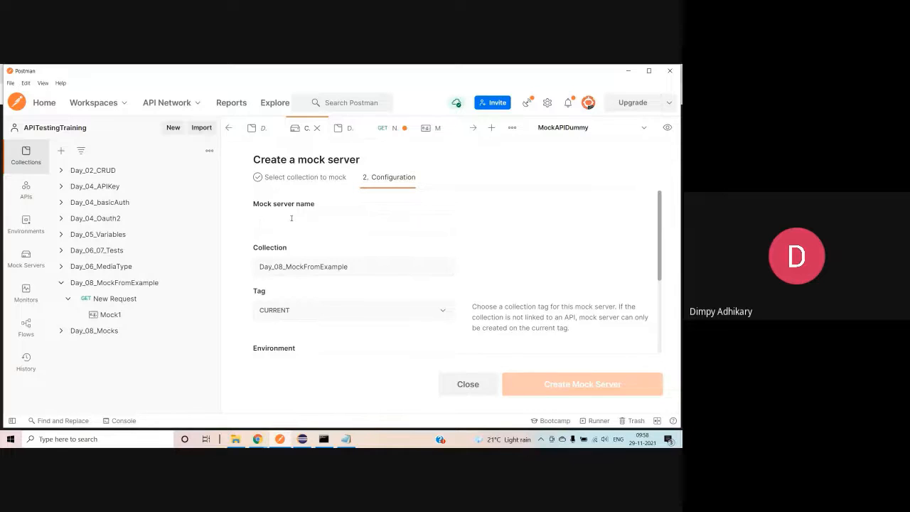
pyautogui.write('TestMo')
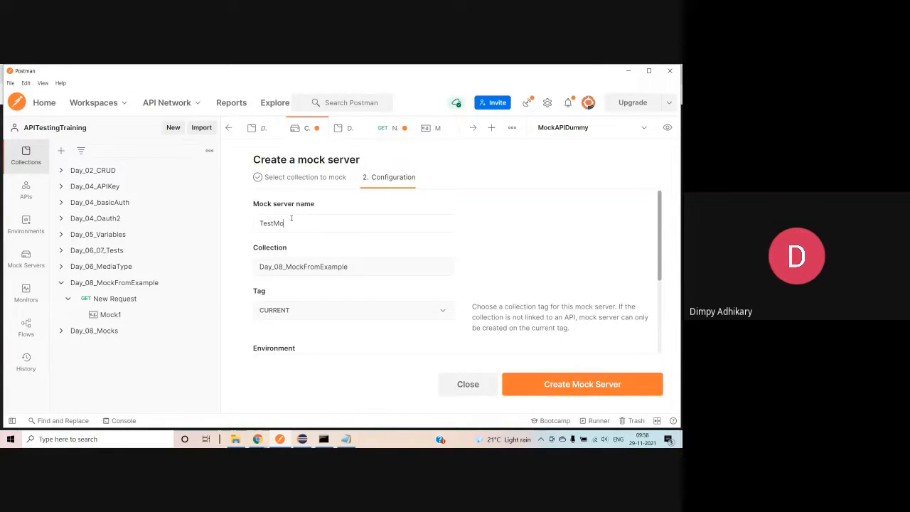
pyautogui.write('ck')
pyautogui.scroll(-3, 319, 335)
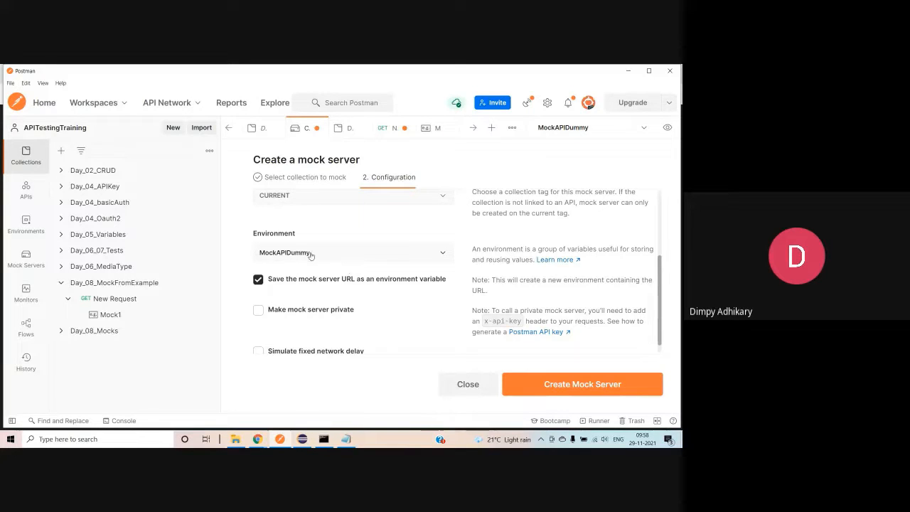
pyautogui.click(569, 385)
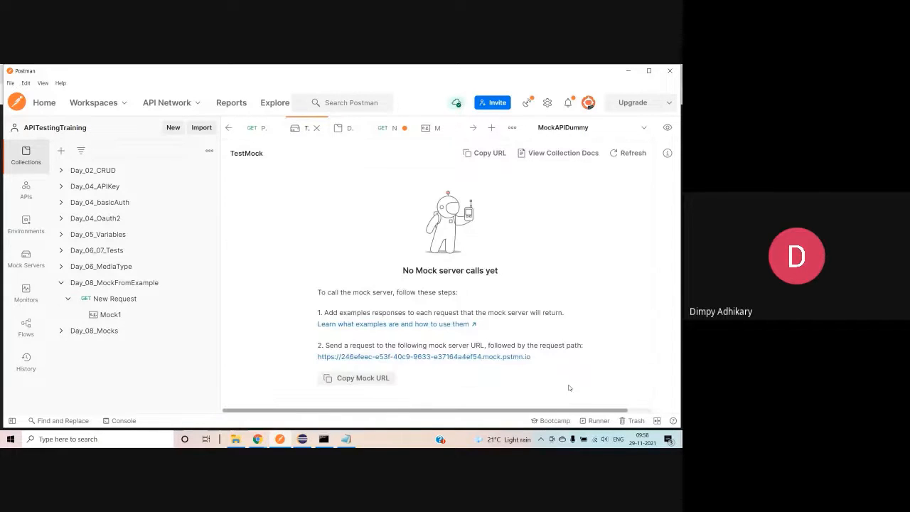
pyautogui.click(369, 381)
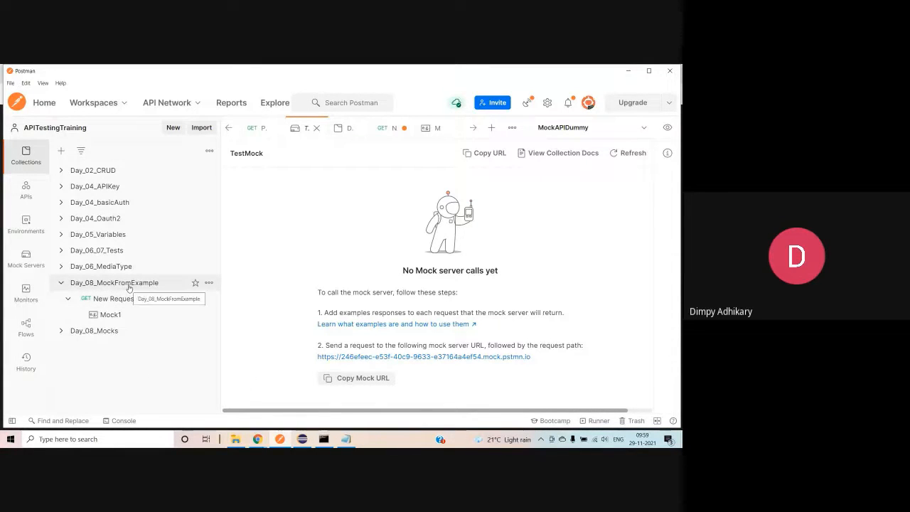
# Add another request to Day_08_MockFromExample and name it TestMockRequest.
pyautogui.click(208, 283)
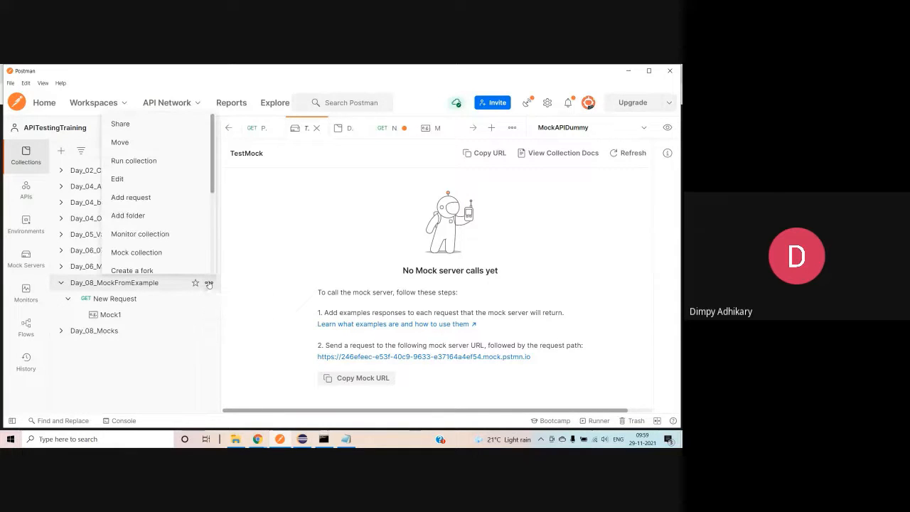
pyautogui.click(138, 197)
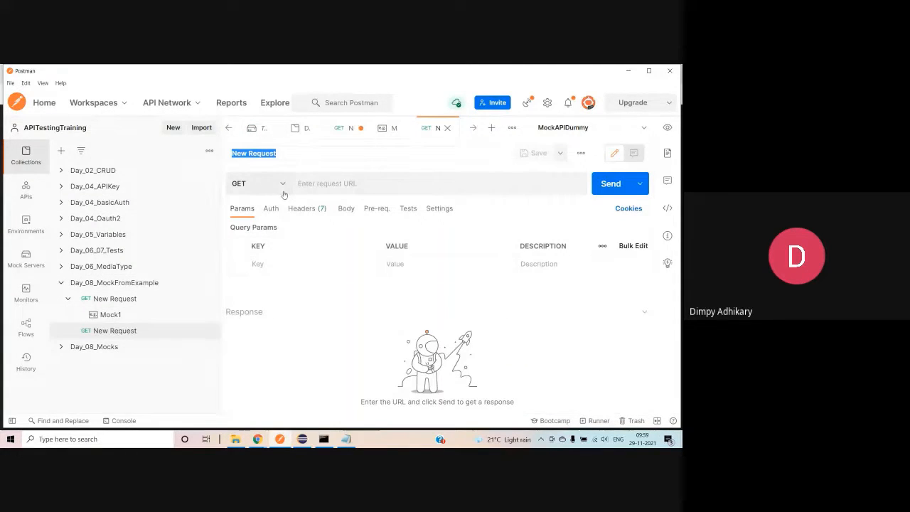
pyautogui.doubleClick(265, 154)
pyautogui.click(248, 153)
pyautogui.press('BackSpace')
pyautogui.press('BackSpace')
pyautogui.press('BackSpace')
pyautogui.press('BackSpace')
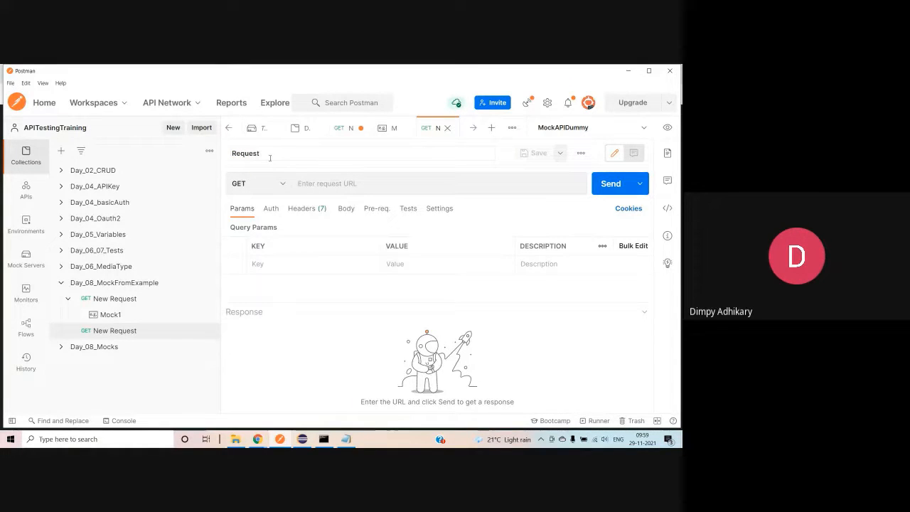
pyautogui.write('TestMock')
# Enter the copied TestMock server URL as the TestMockRequest address and send the request.
pyautogui.click(314, 182)
pyautogui.hotkey('ctrl', 'v')
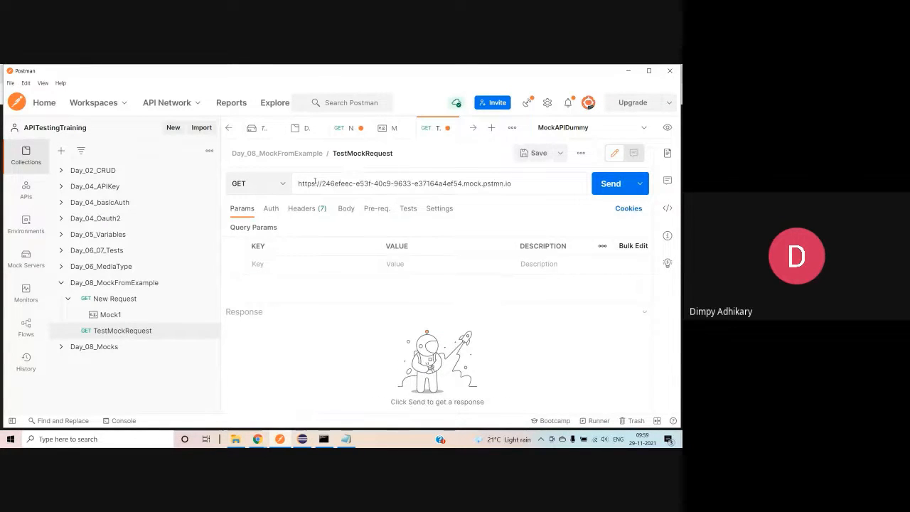
pyautogui.click(611, 186)
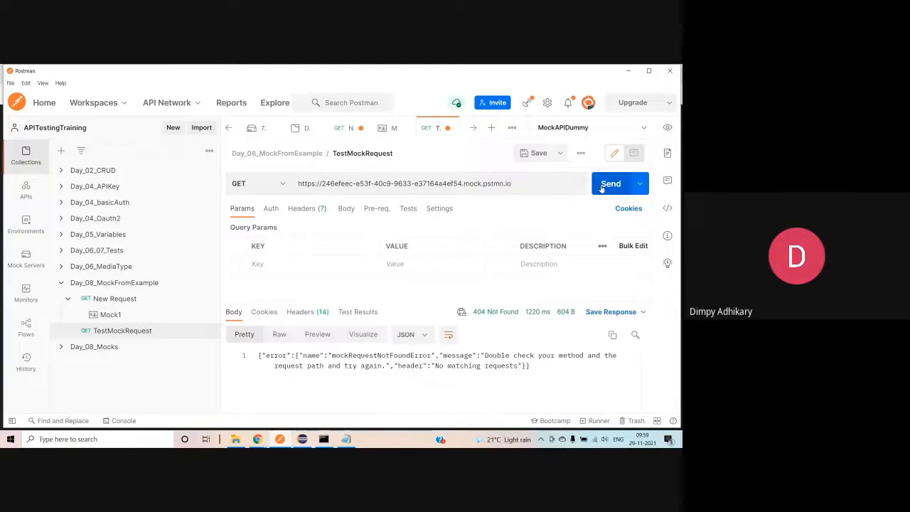
# Append the path /get to the mock server URL in TestMockRequest and resend the request.
pyautogui.click(543, 183)
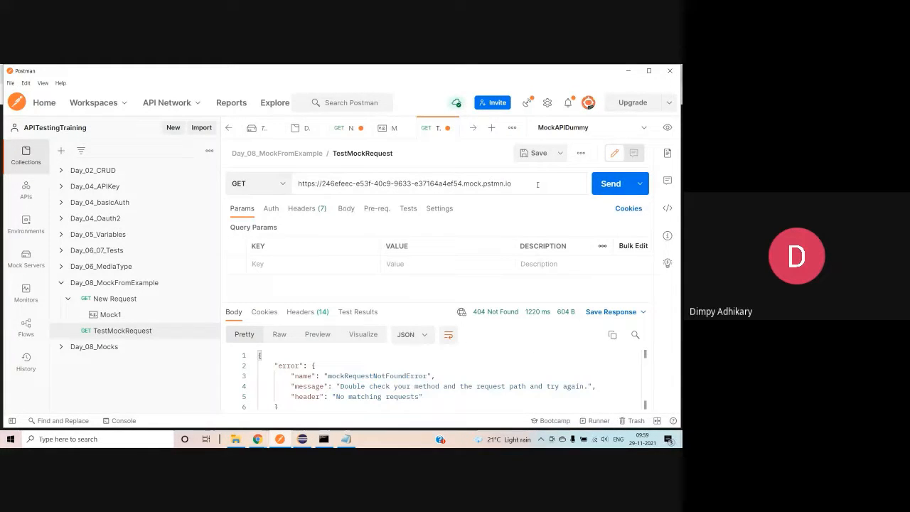
pyautogui.write('/get')
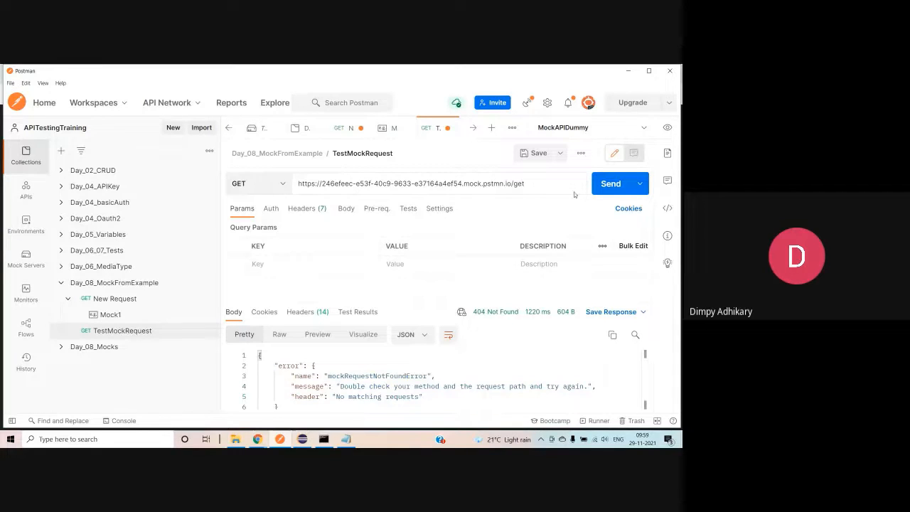
pyautogui.click(612, 185)
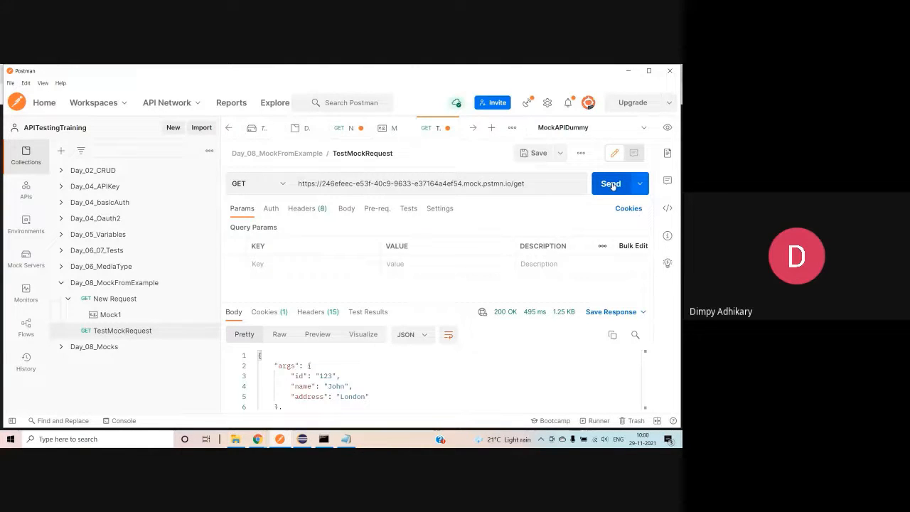
# Review the New Request URL, its path and parameters, and the options for saving its response.
pyautogui.click(116, 299)
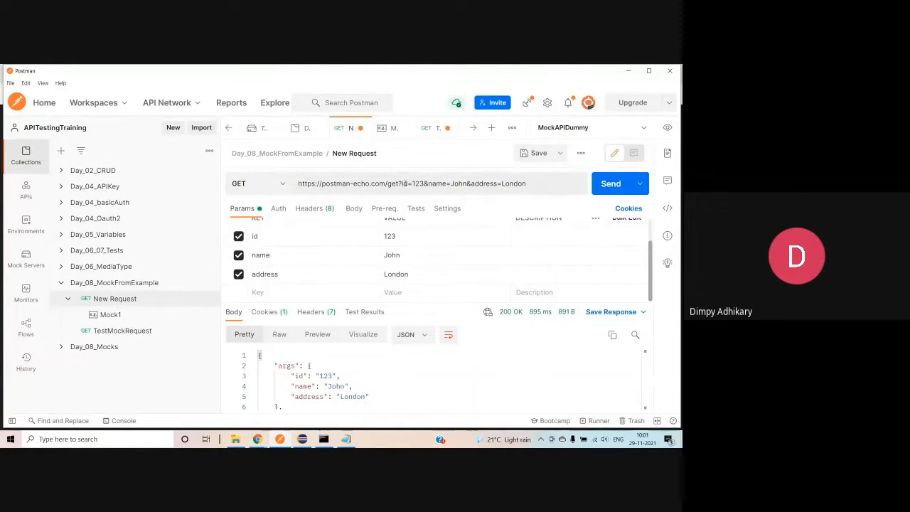
pyautogui.moveTo(387, 183); pyautogui.dragTo(526, 184)
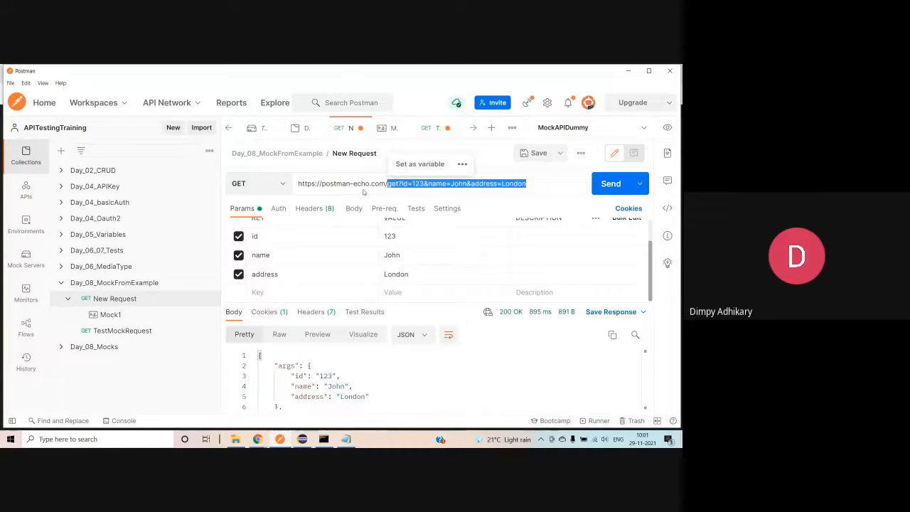
pyautogui.click(297, 184)
pyautogui.moveTo(388, 183); pyautogui.dragTo(542, 184)
pyautogui.click(643, 312)
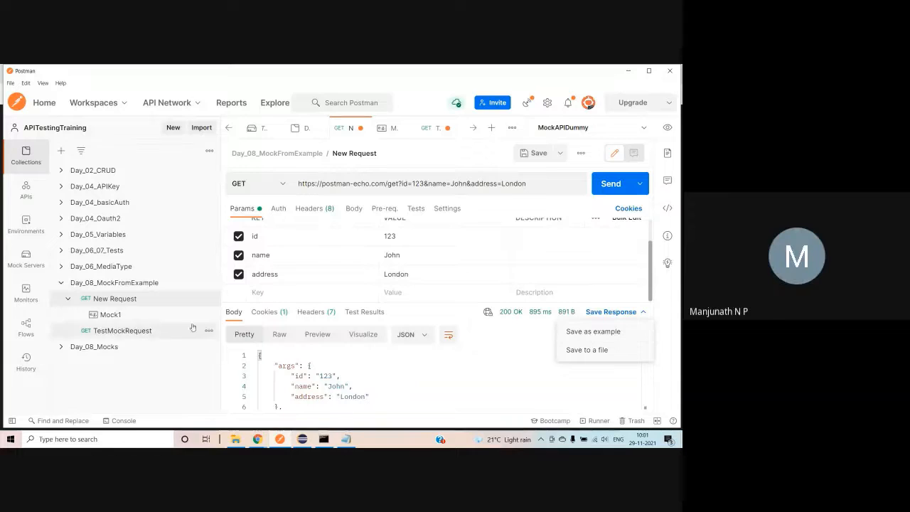
# Review the mock server configuration options for the Day_08_MockFromExample collection, including tag and environment, and return to TestMockRequest.
pyautogui.click(209, 284)
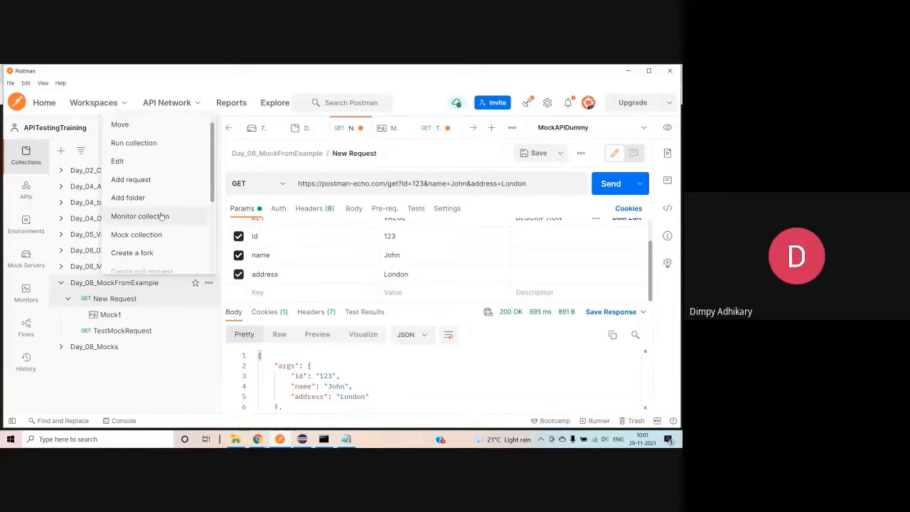
pyautogui.scroll(-3, 160, 219)
pyautogui.scroll(3, 160, 220)
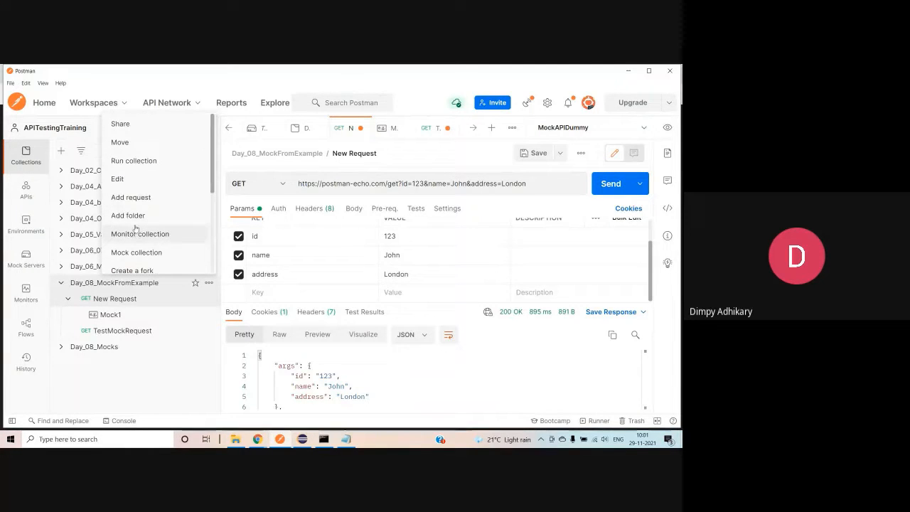
pyautogui.click(134, 254)
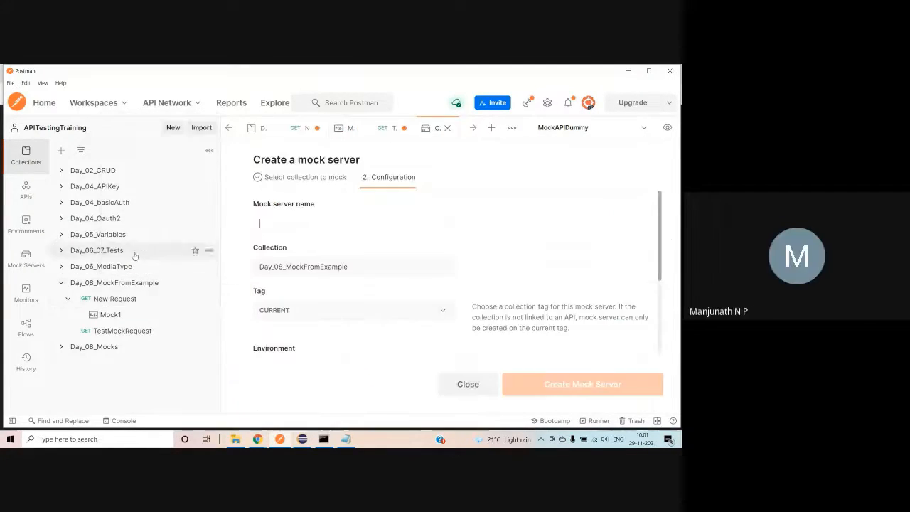
pyautogui.click(332, 217)
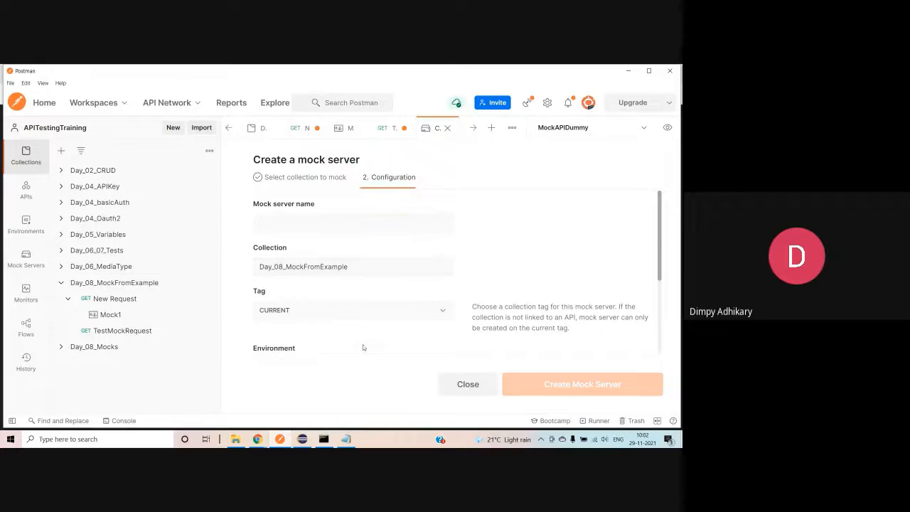
pyautogui.scroll(-3, 362, 345)
pyautogui.scroll(3, 362, 338)
pyautogui.click(442, 313)
pyautogui.click(482, 277)
pyautogui.scroll(-2, 461, 312)
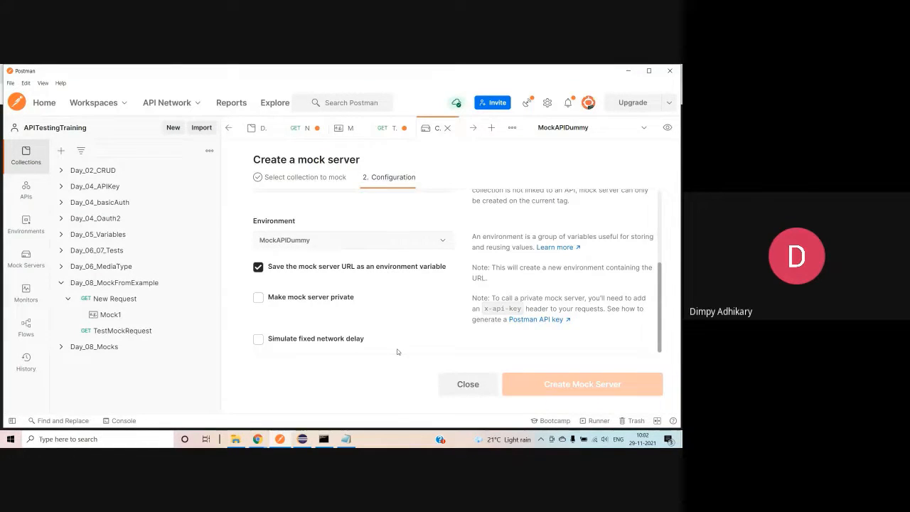
pyautogui.scroll(3, 397, 352)
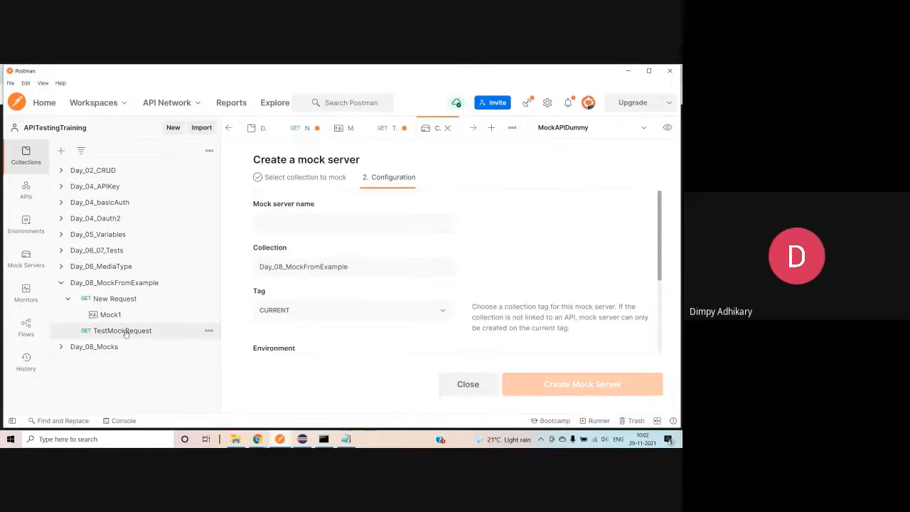
pyautogui.click(124, 331)
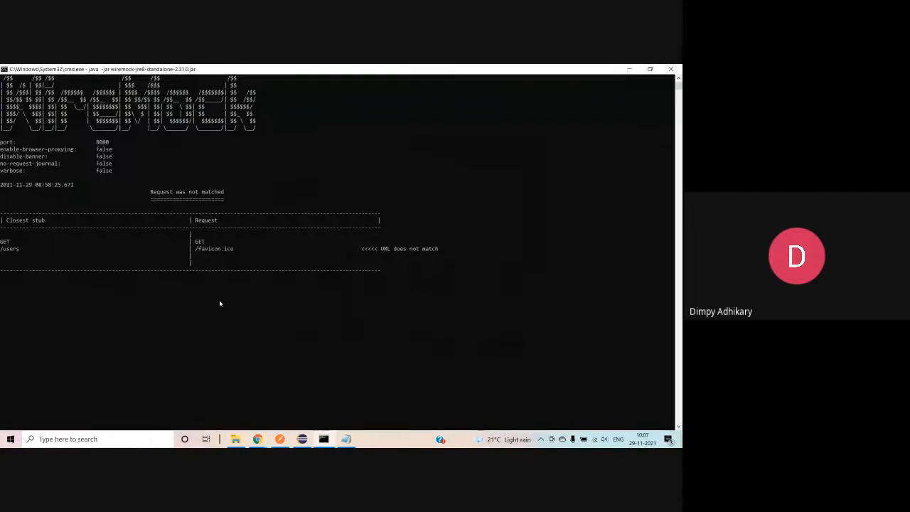
# Stop the running WireMock server in the Command Prompt and minimise its window.
pyautogui.hotkey('ctrl', 'c')
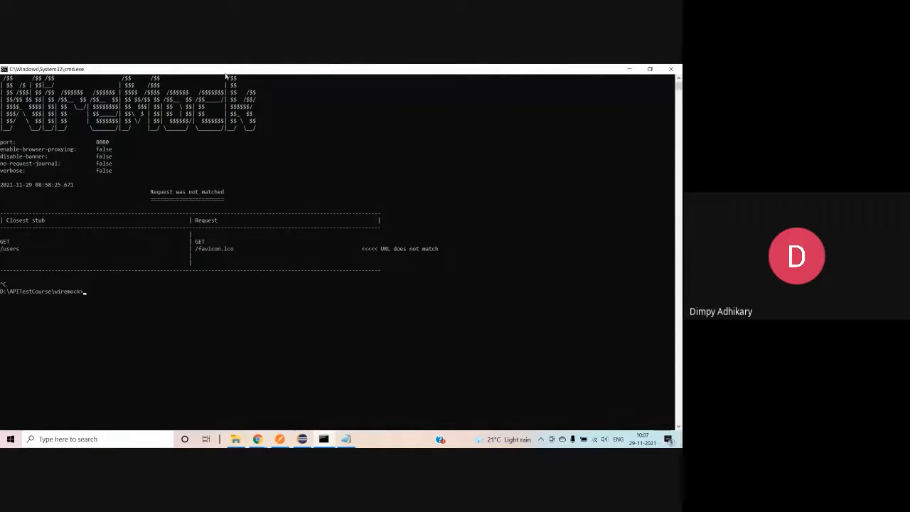
pyautogui.click(628, 69)
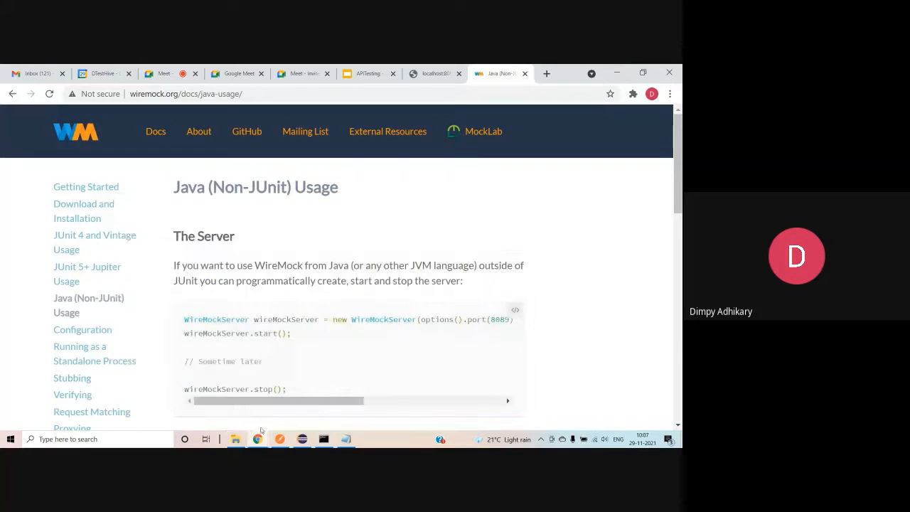
# Switch to File Explorer and delete the wiremock-jre8-standalone-2.26.3 jar from the wiremock folder.
pyautogui.click(236, 439)
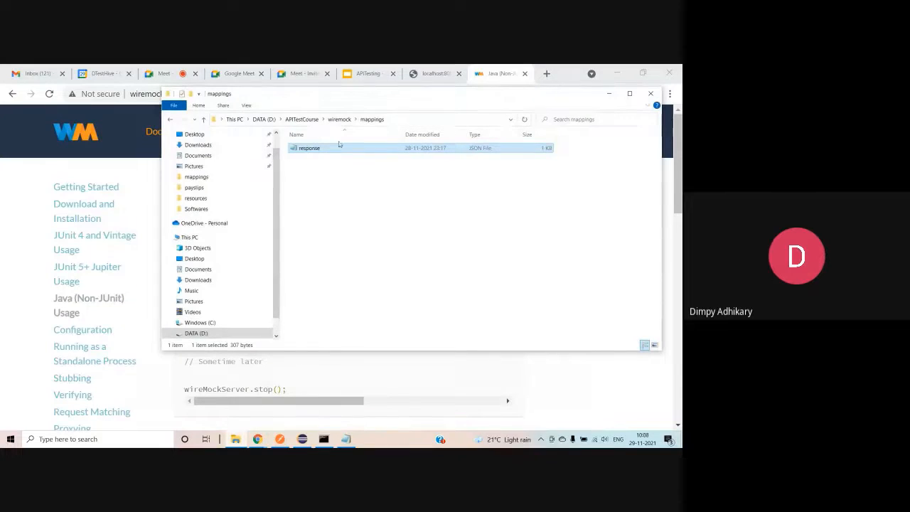
pyautogui.click(340, 119)
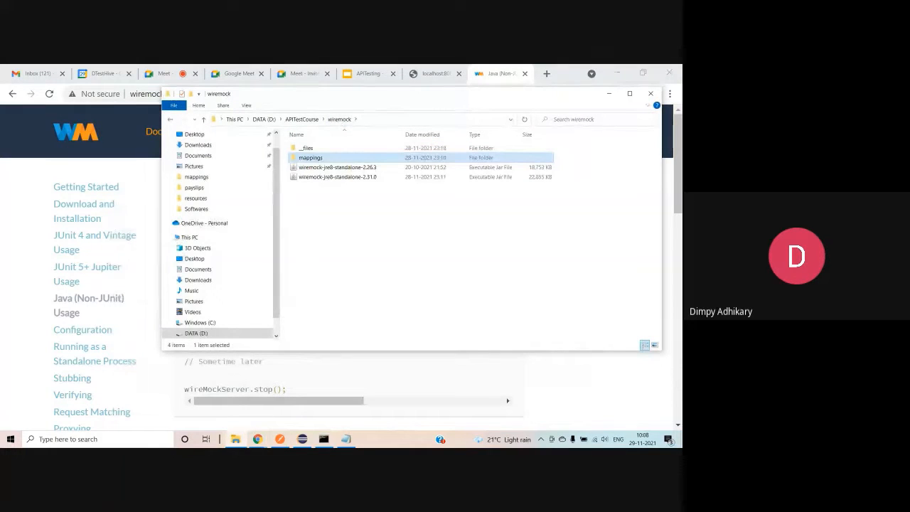
pyautogui.click(328, 168)
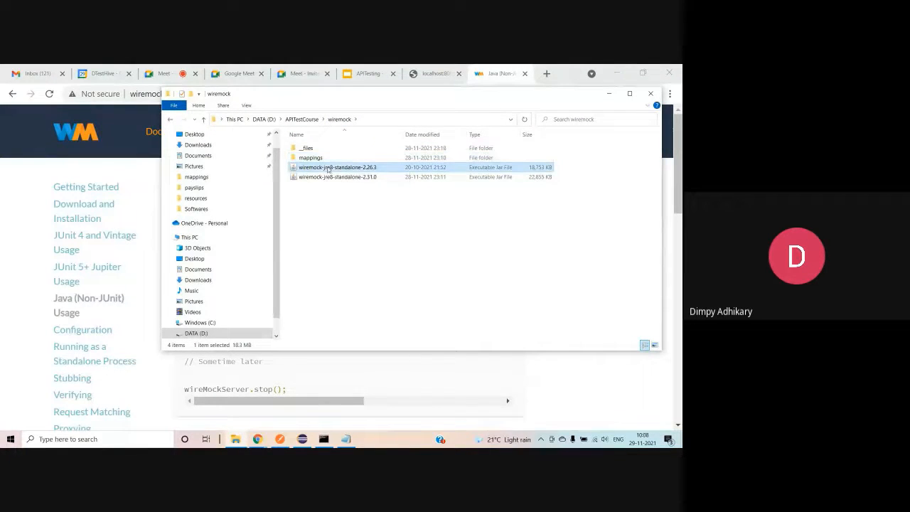
pyautogui.press('Delete')
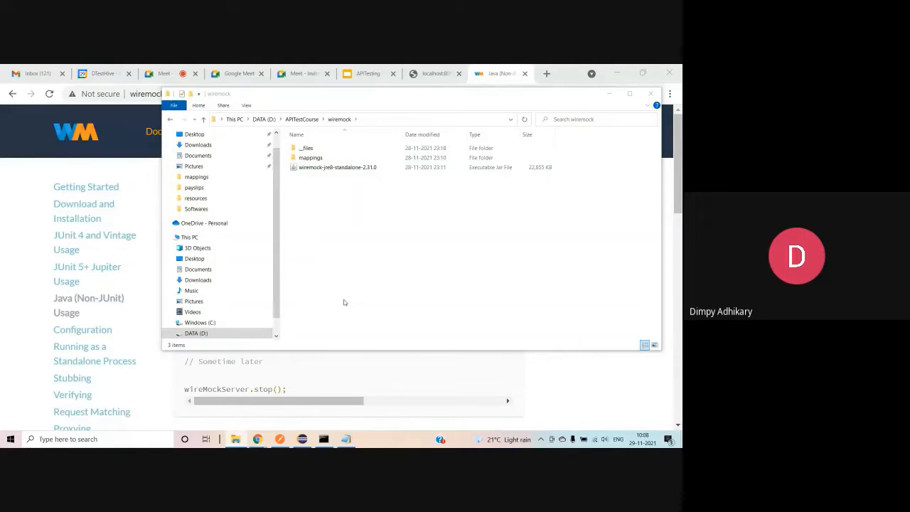
# Open the response JSON file from the mappings folder in Notepad and maximise its window.
pyautogui.doubleClick(311, 157)
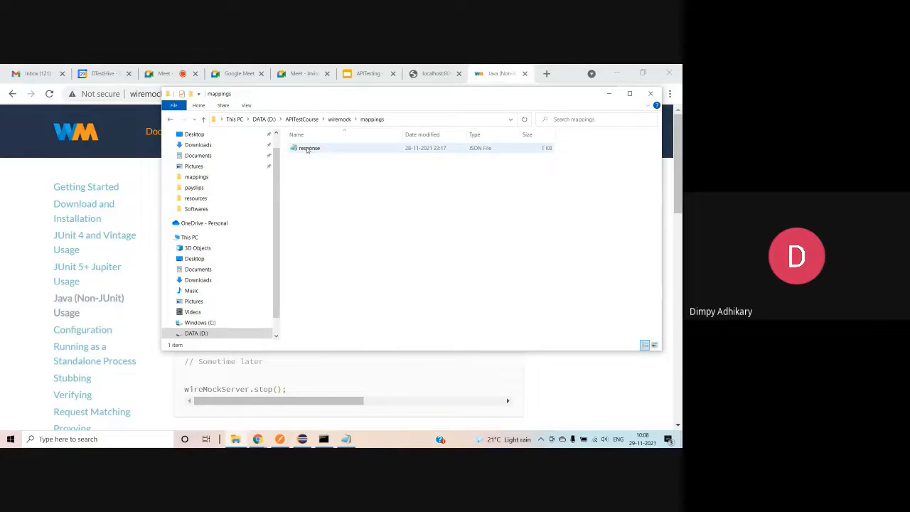
pyautogui.doubleClick(309, 148)
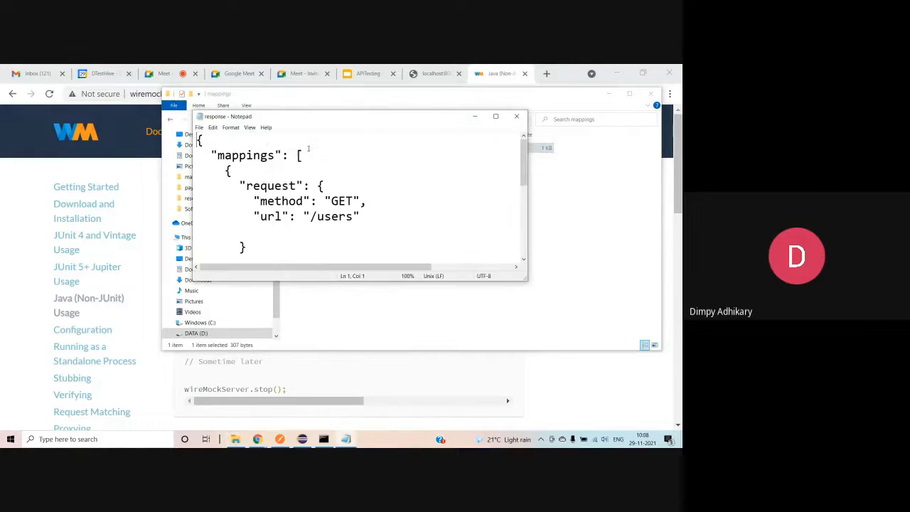
pyautogui.click(496, 116)
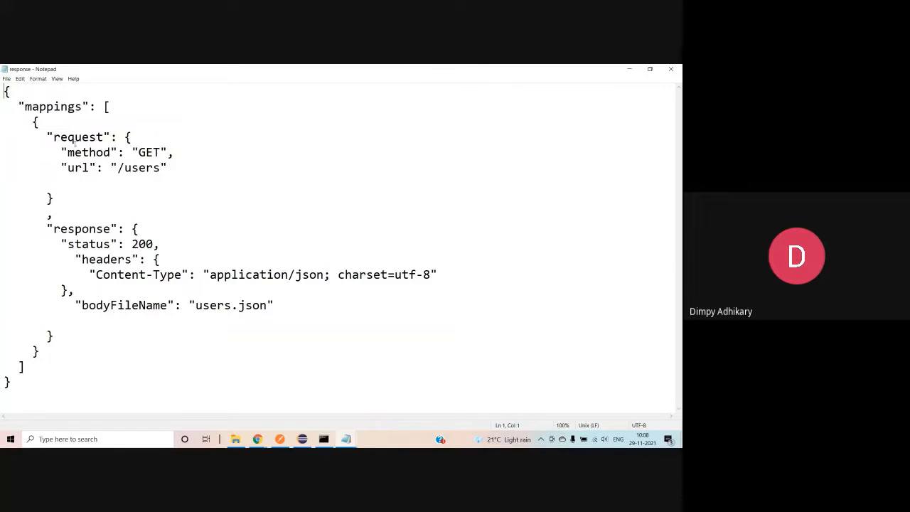
# Examine the mappings array in the response file, focusing on the request's method and url.
pyautogui.doubleClick(46, 107)
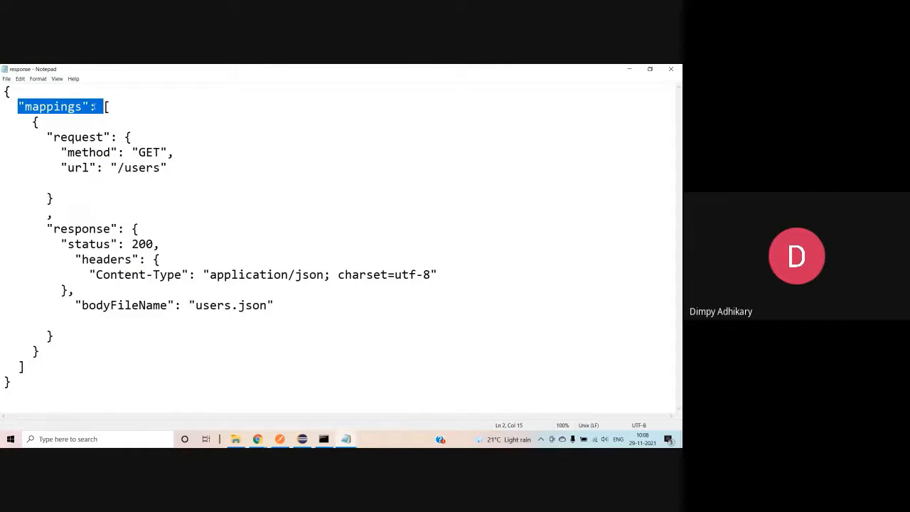
pyautogui.click(68, 168)
pyautogui.moveTo(32, 122); pyautogui.dragTo(76, 351)
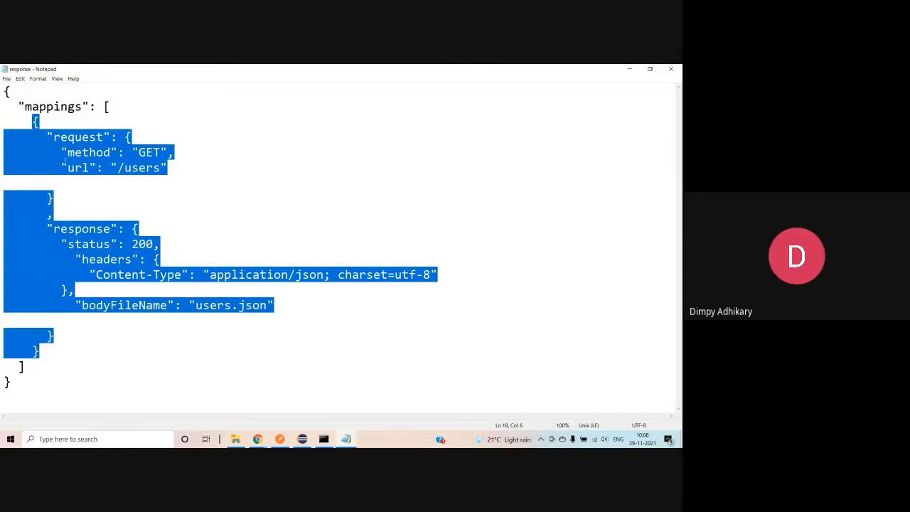
pyautogui.click(80, 172)
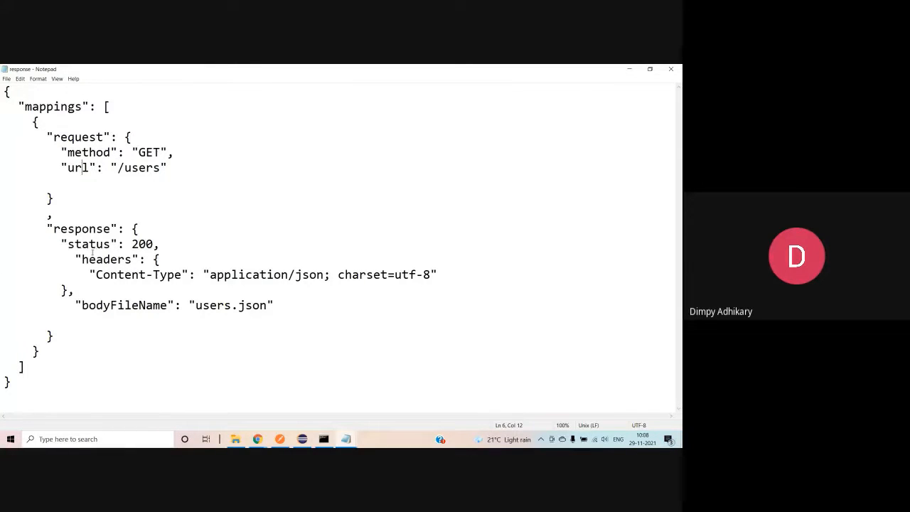
pyautogui.doubleClick(82, 153)
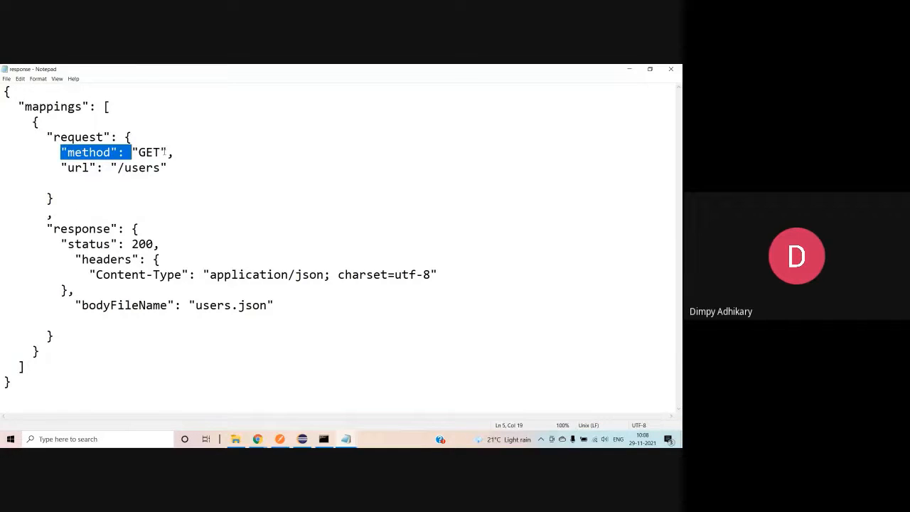
pyautogui.doubleClick(153, 153)
pyautogui.doubleClick(77, 168)
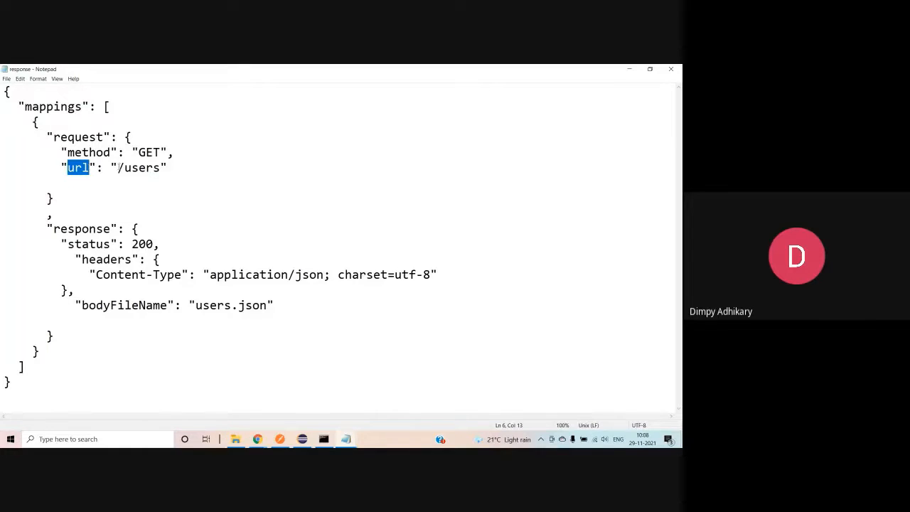
pyautogui.moveTo(121, 168); pyautogui.dragTo(161, 168)
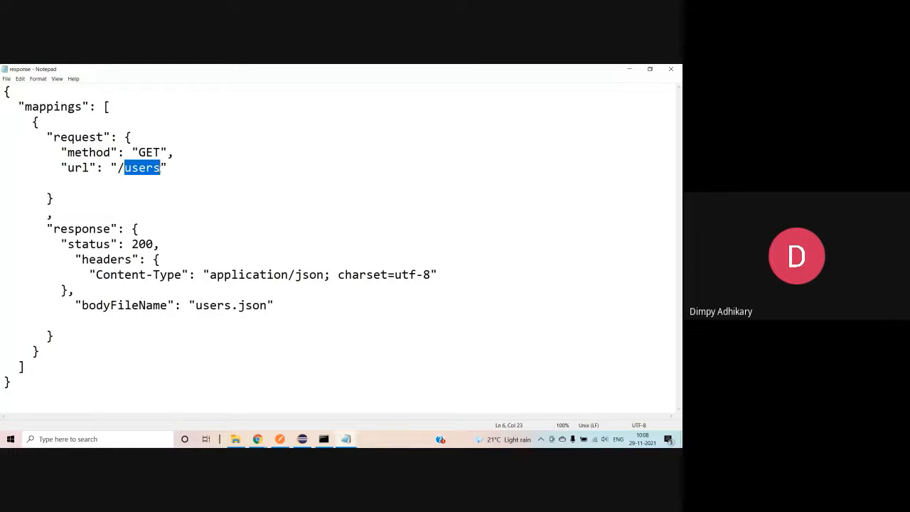
pyautogui.click(152, 169)
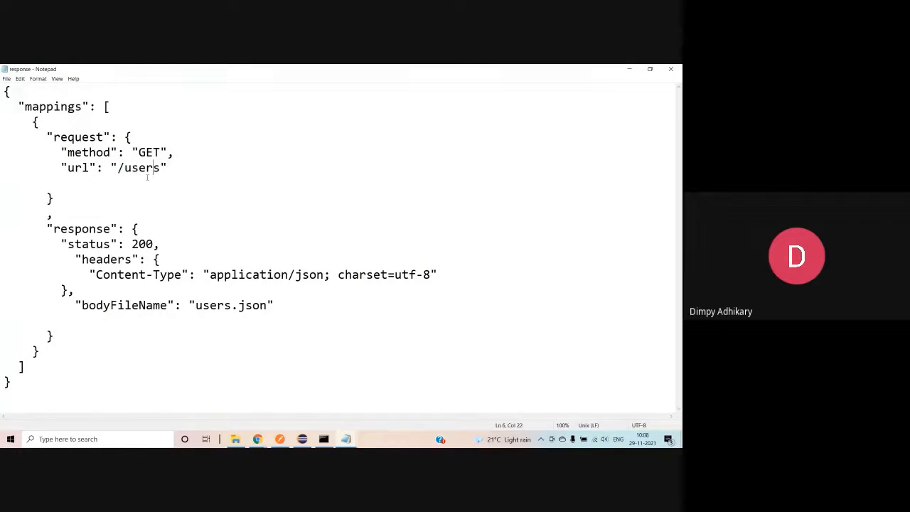
# Examine the response block's status, headers, Content-Type and bodyFileName entries in the mapping file.
pyautogui.doubleClick(100, 244)
pyautogui.press('Right')
pyautogui.moveTo(132, 243); pyautogui.dragTo(155, 244)
pyautogui.moveTo(82, 260); pyautogui.dragTo(135, 259)
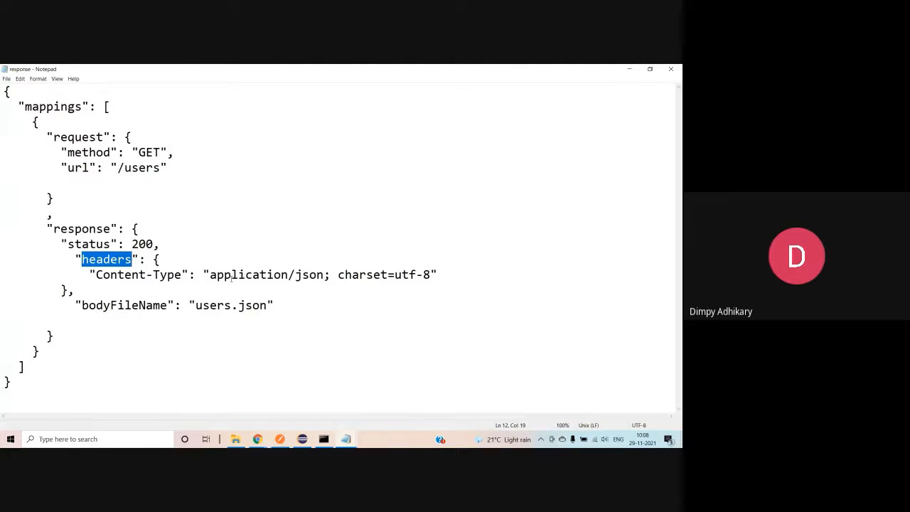
pyautogui.moveTo(211, 274); pyautogui.dragTo(431, 275)
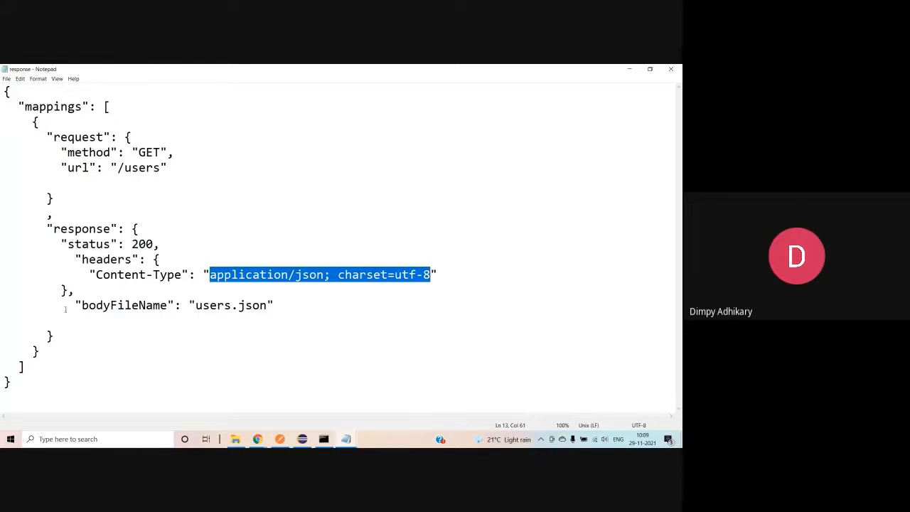
pyautogui.doubleClick(131, 306)
pyautogui.doubleClick(133, 305)
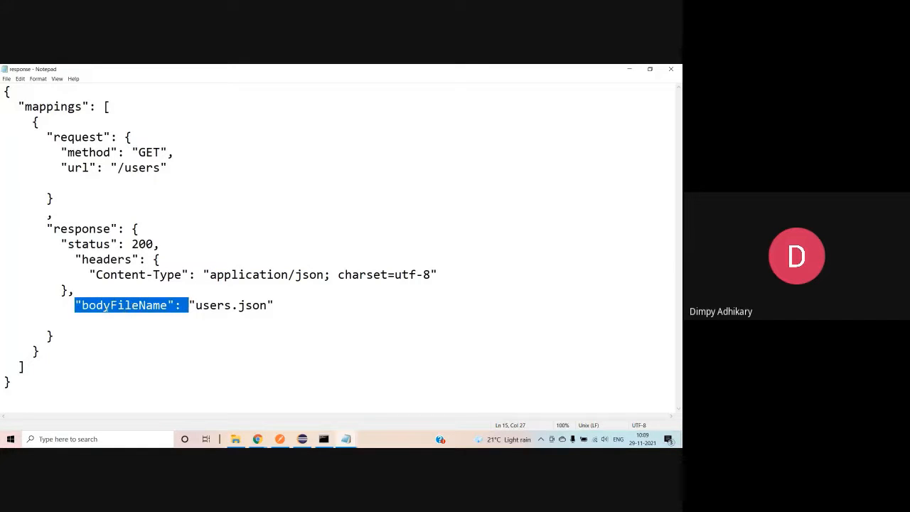
pyautogui.click(160, 306)
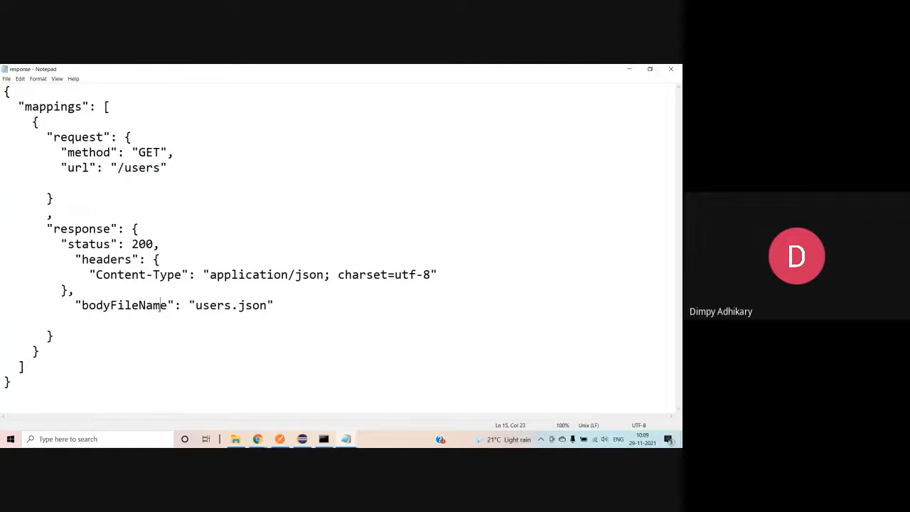
pyautogui.moveTo(169, 306); pyautogui.dragTo(82, 305)
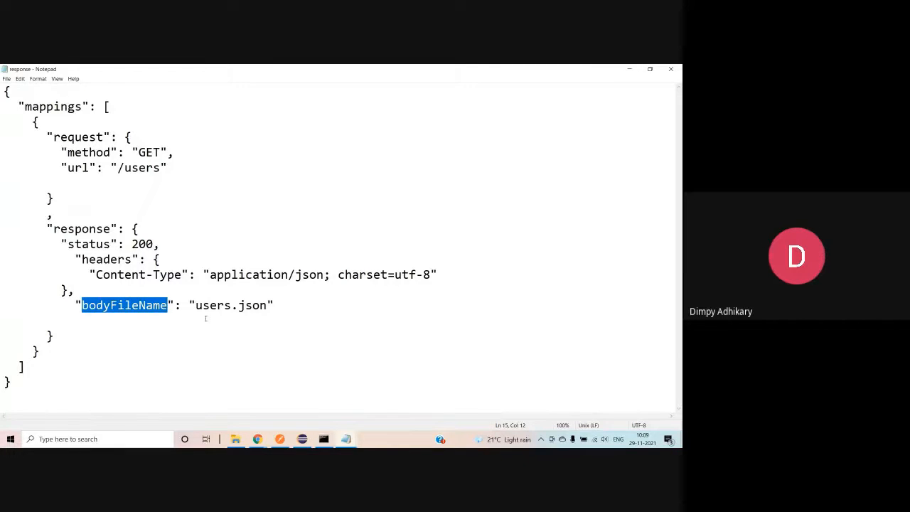
pyautogui.moveTo(196, 305); pyautogui.dragTo(266, 305)
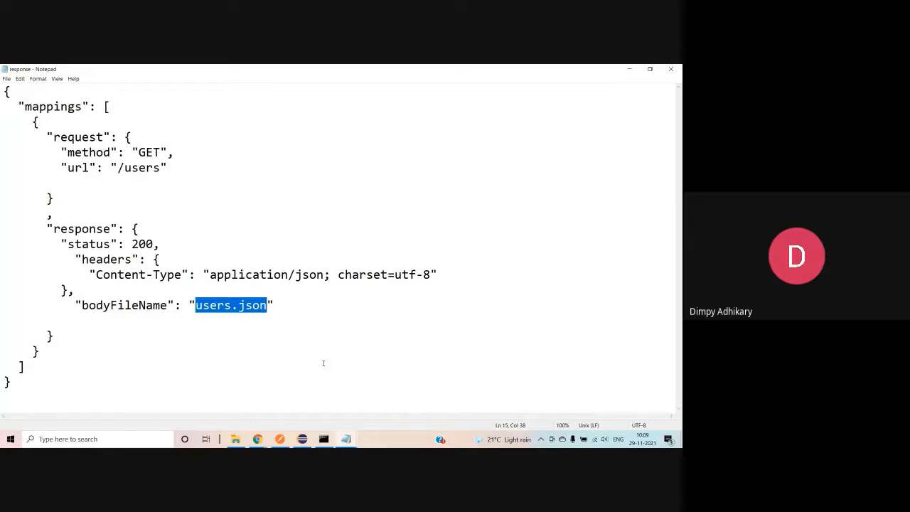
pyautogui.click(211, 305)
pyautogui.moveTo(196, 305); pyautogui.dragTo(269, 305)
# Minimise the mapping file, go back to the wiremock folder and open the __files folder.
pyautogui.click(630, 68)
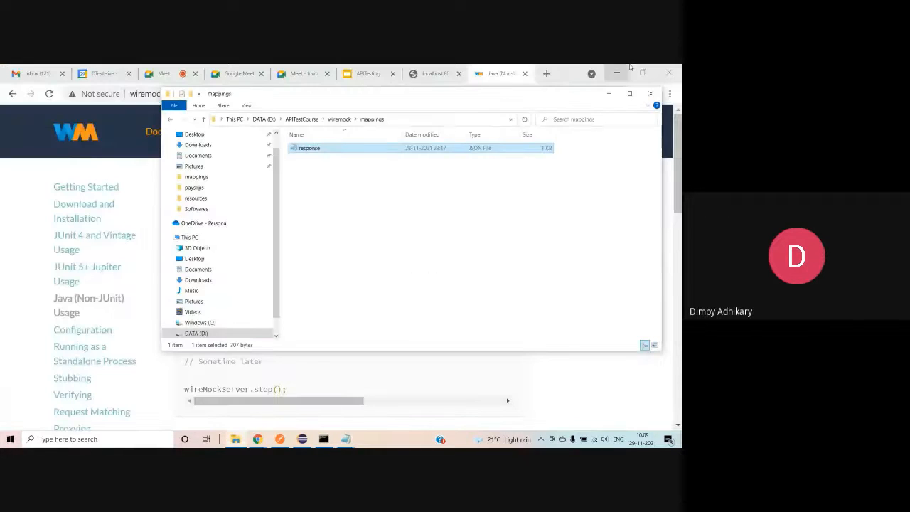
pyautogui.click(339, 119)
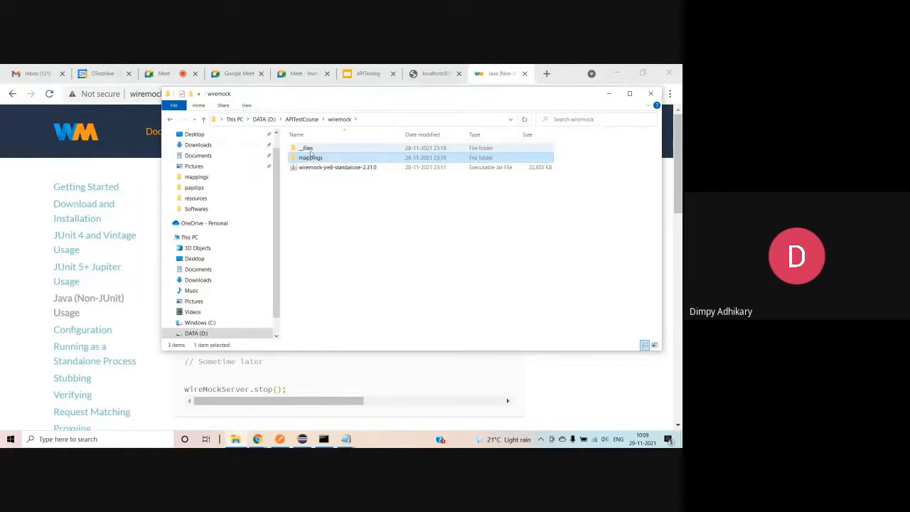
pyautogui.doubleClick(307, 149)
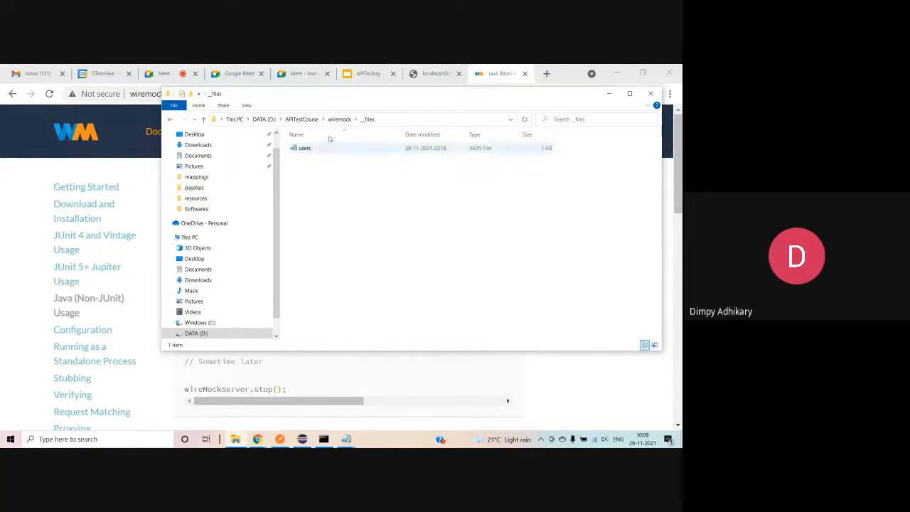
# Open the users JSON file from the __files folder and examine its id, name and phone entries.
pyautogui.click(304, 149)
pyautogui.doubleClick(305, 149)
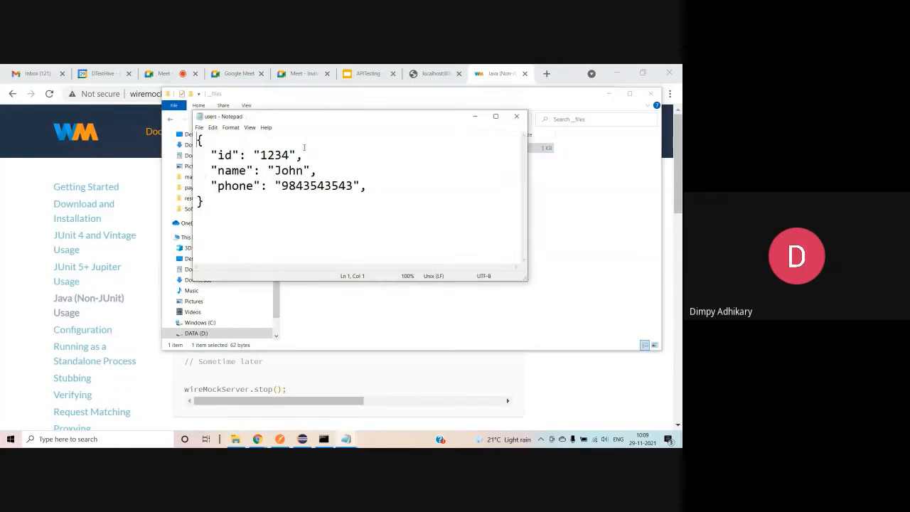
pyautogui.moveTo(199, 140); pyautogui.dragTo(227, 216)
pyautogui.click(228, 217)
pyautogui.moveTo(209, 146); pyautogui.dragTo(377, 178)
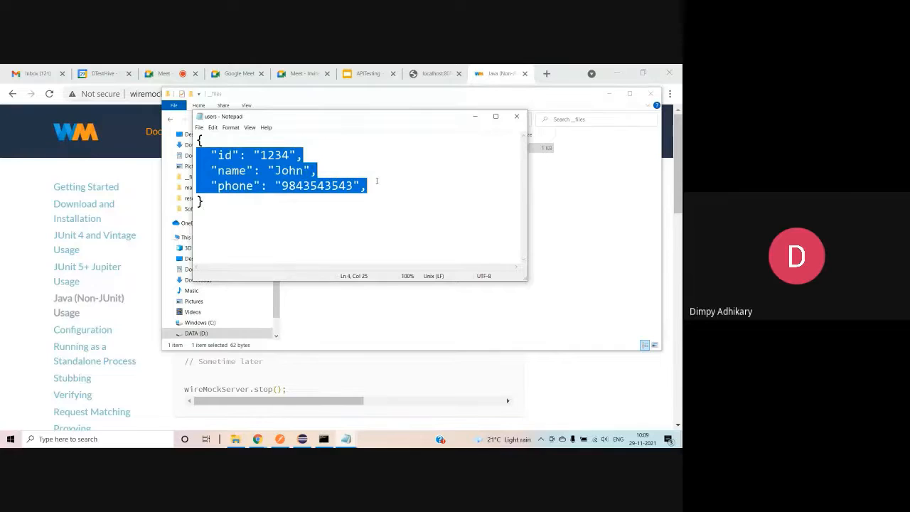
pyautogui.click(338, 185)
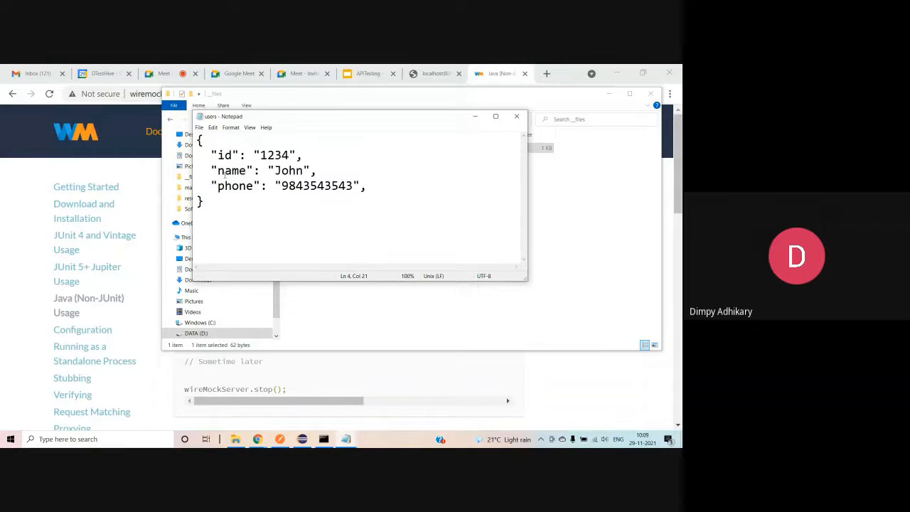
# Maximise the response mapping file and duplicate its request/response object inside the mappings array, separating the two with a comma.
pyautogui.moveTo(435, 123); pyautogui.dragTo(514, 201)
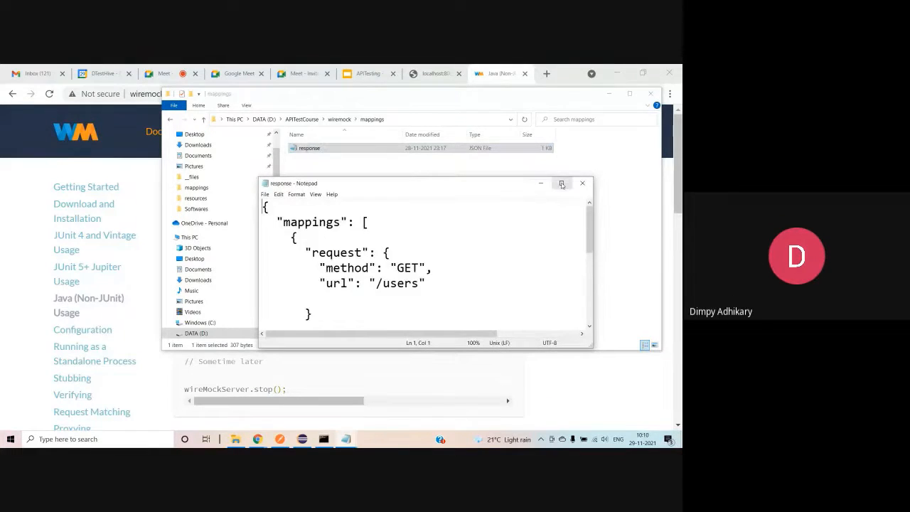
pyautogui.click(573, 179)
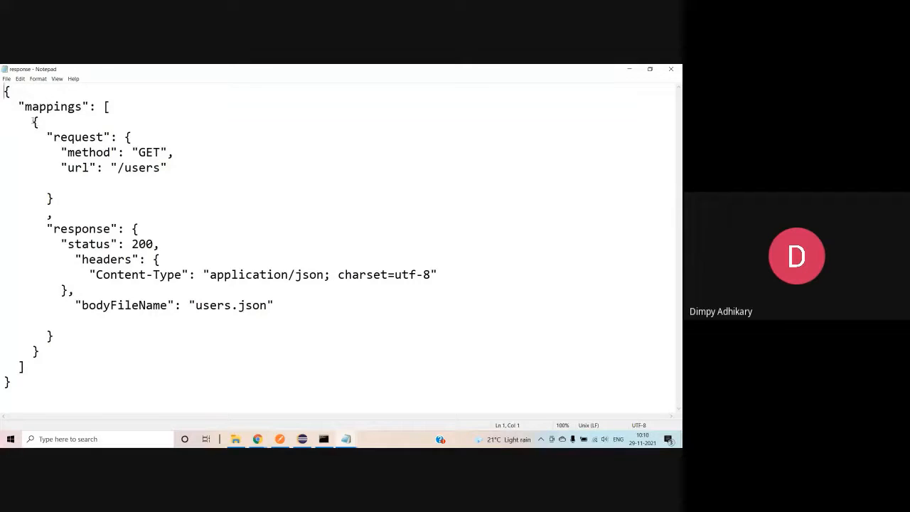
pyautogui.moveTo(29, 118); pyautogui.dragTo(73, 348)
pyautogui.hotkey('ctrl', 'c')
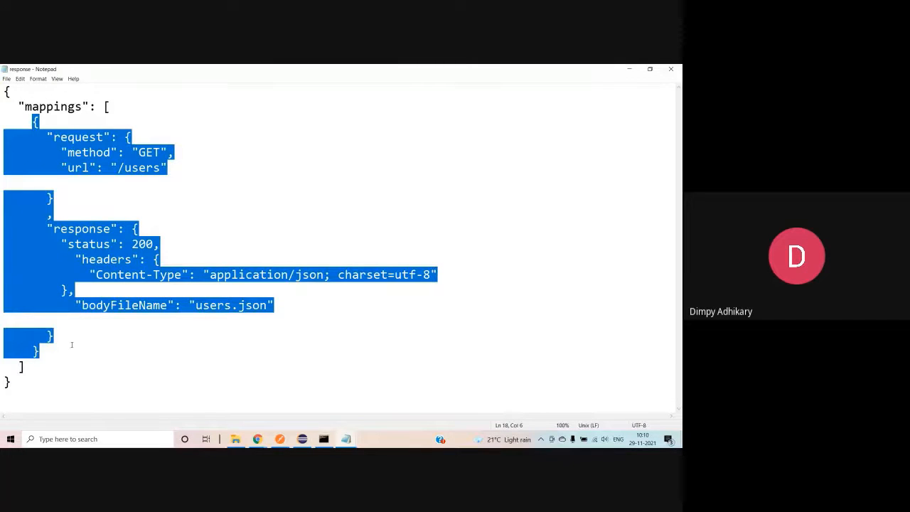
pyautogui.click(52, 352)
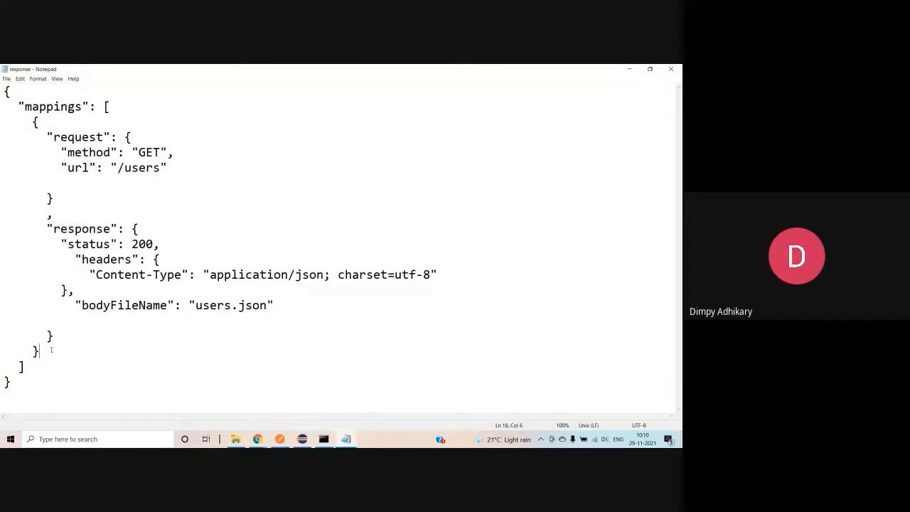
pyautogui.write(',')
pyautogui.press('Return')
pyautogui.hotkey('ctrl', 'v')
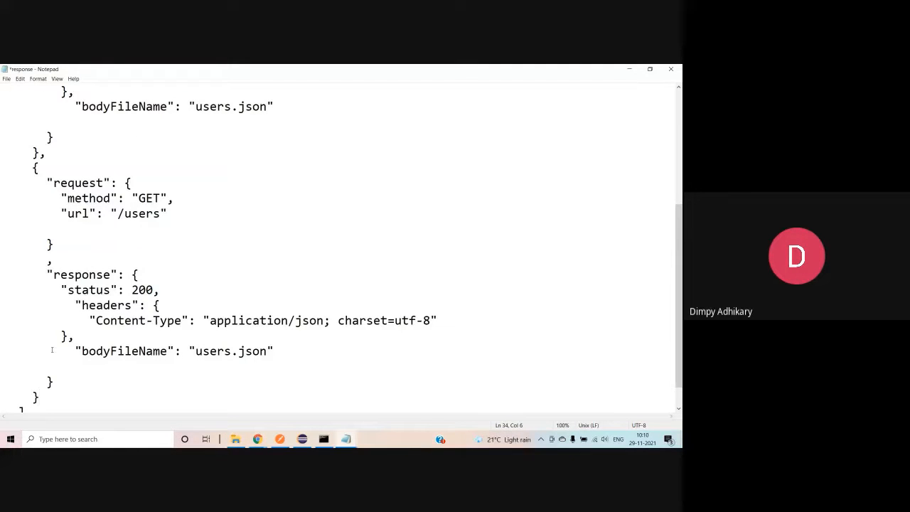
# Set the duplicated mapping's url to /books and its bodyFileName to books.json, and save the response file.
pyautogui.moveTo(125, 214); pyautogui.dragTo(159, 213)
pyautogui.write('books')
pyautogui.moveTo(194, 351); pyautogui.dragTo(232, 351)
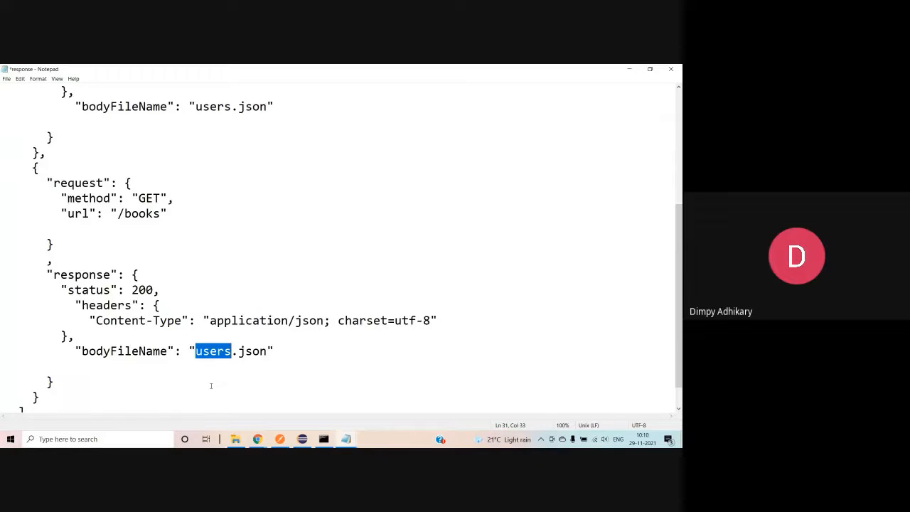
pyautogui.write('books')
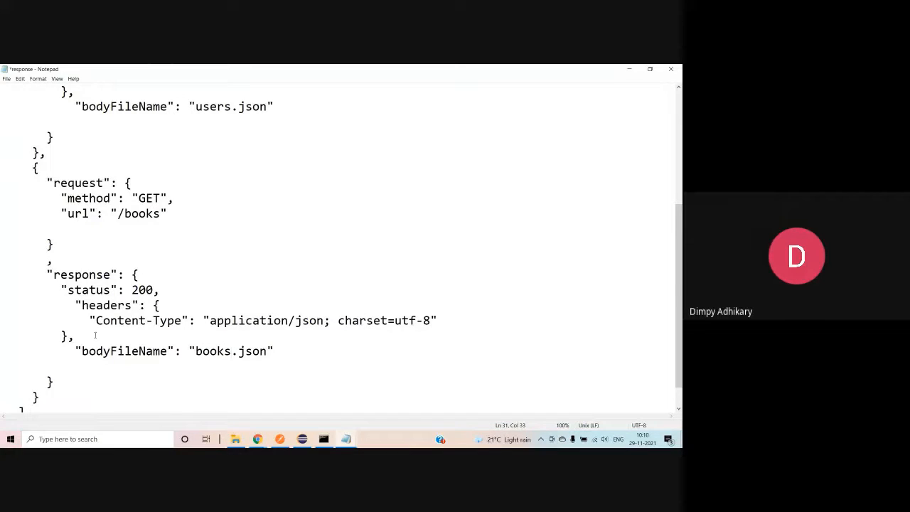
pyautogui.click(7, 78)
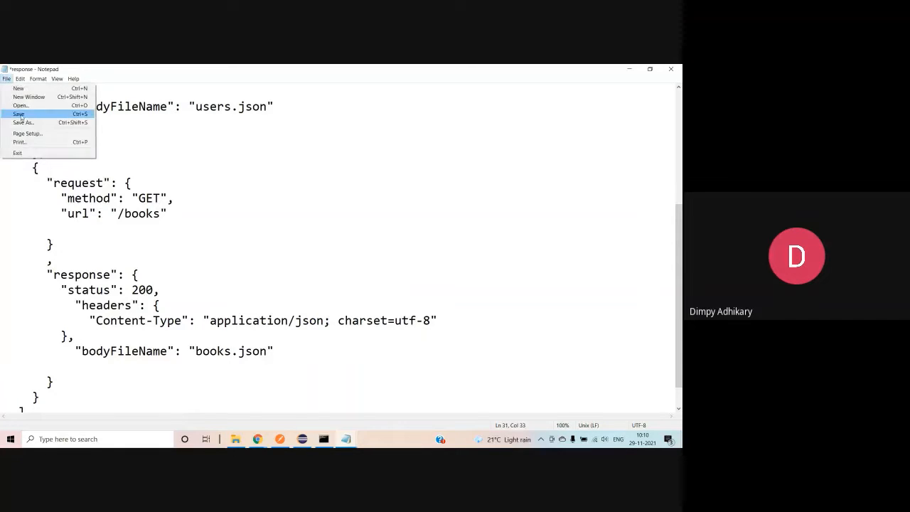
pyautogui.click(19, 115)
# Create an empty text document named books.json in wiremock's __files folder, open it in Notepad and minimise it.
pyautogui.moveTo(195, 350); pyautogui.dragTo(267, 351)
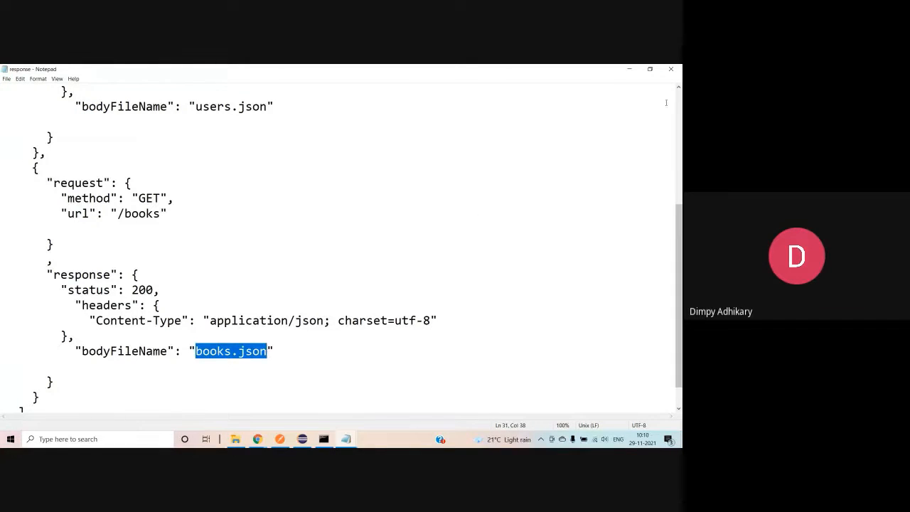
pyautogui.click(629, 69)
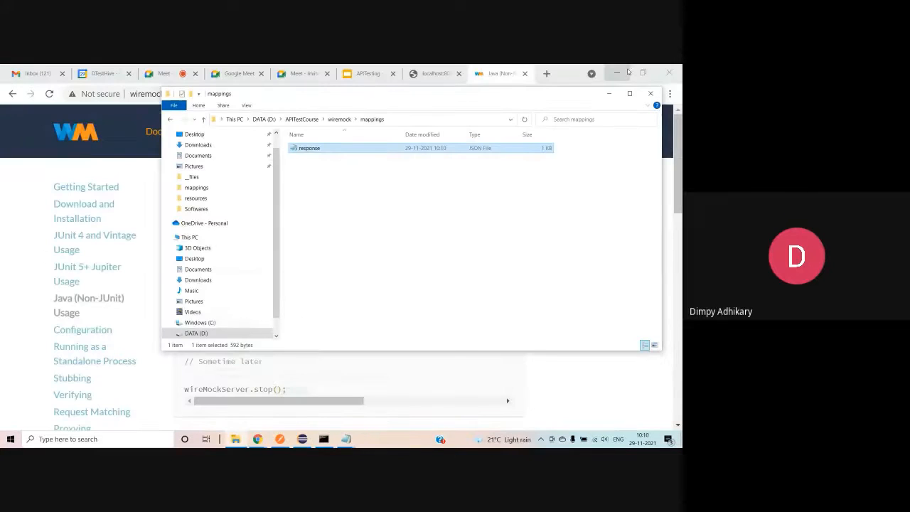
pyautogui.click(339, 118)
pyautogui.doubleClick(308, 149)
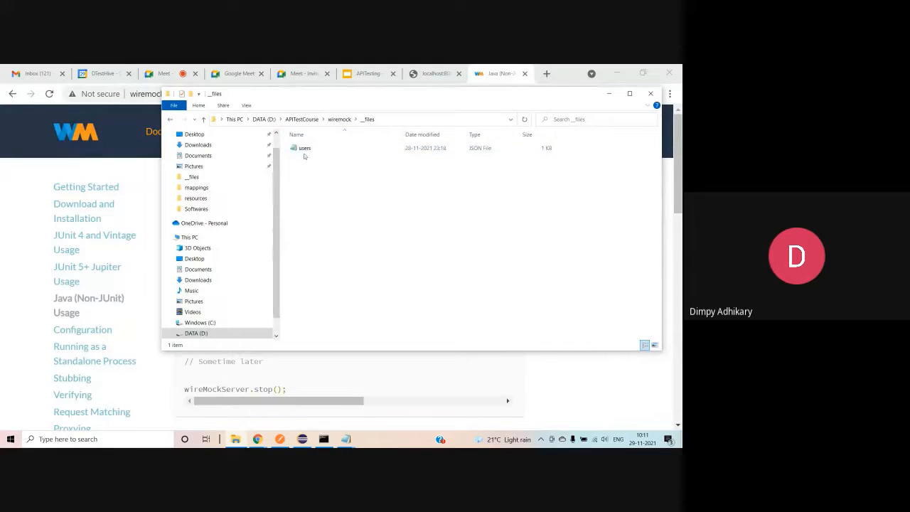
pyautogui.rightClick(323, 196)
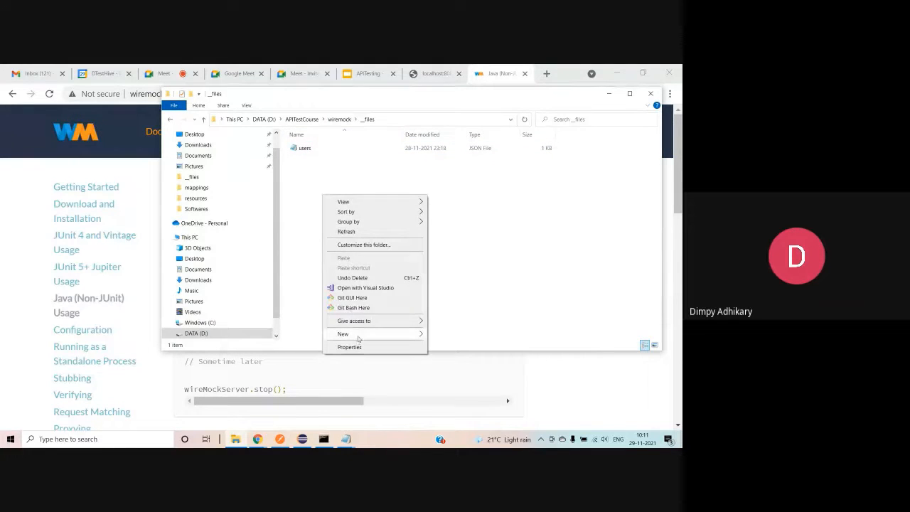
pyautogui.moveTo(359, 338)
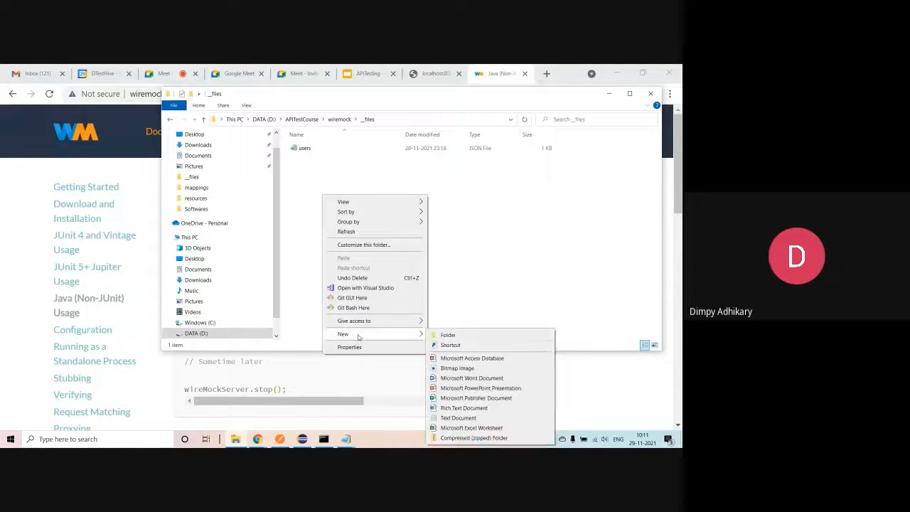
pyautogui.click(459, 418)
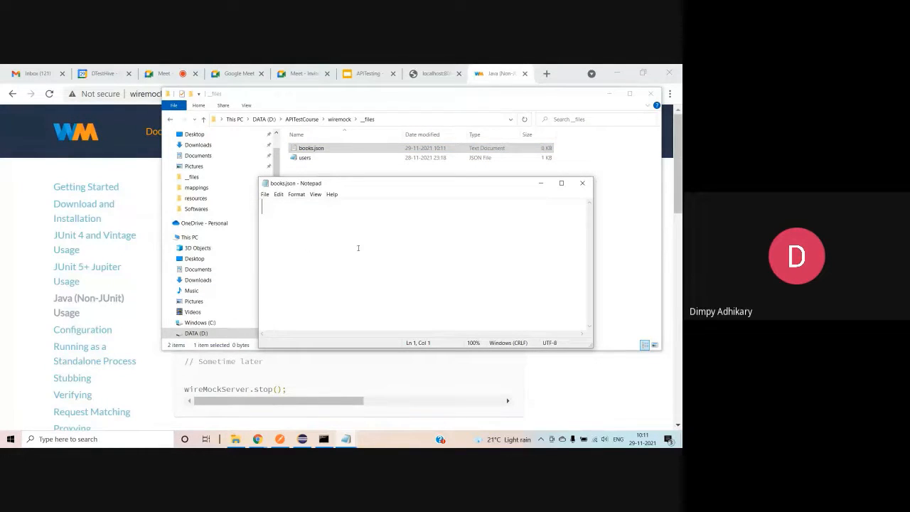
pyautogui.click(541, 184)
# Check the bodyFileName entry of the /books mapping in the response file and close the file.
pyautogui.hotkey('alt', 'Tab')
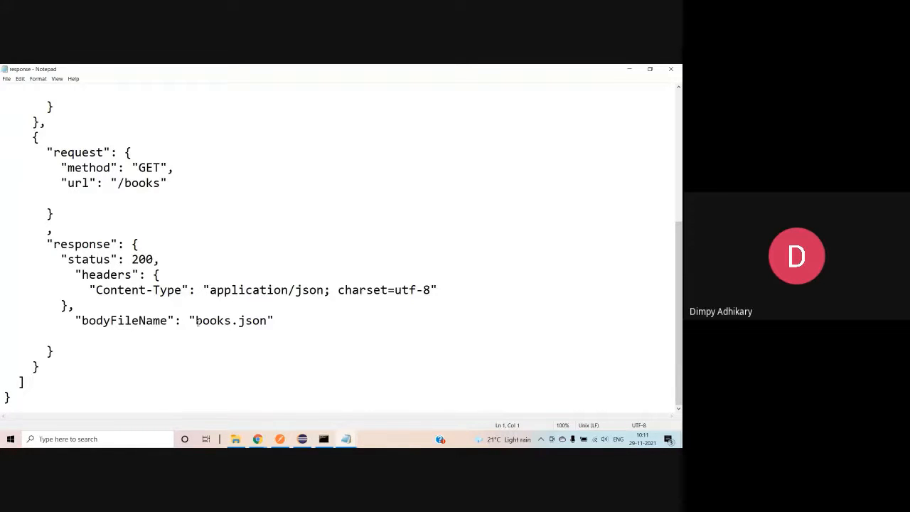
pyautogui.moveTo(195, 321); pyautogui.dragTo(269, 322)
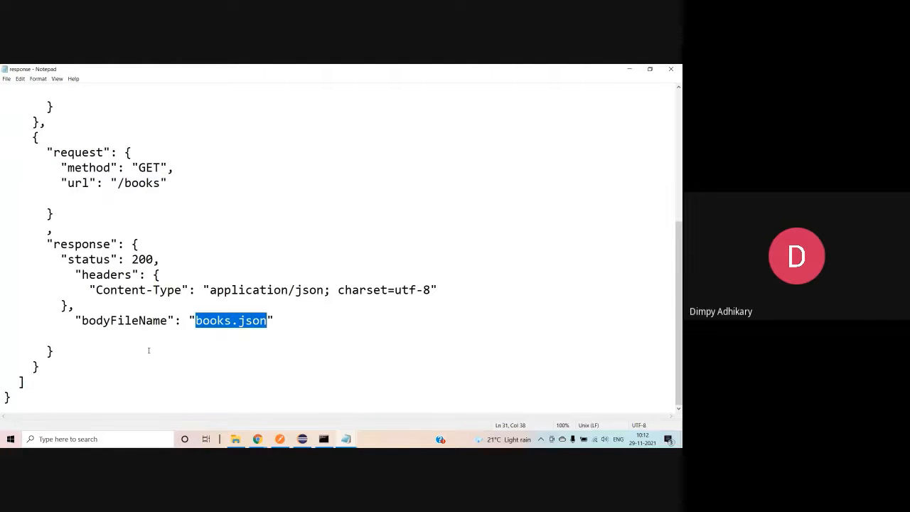
pyautogui.click(670, 69)
# Switch to the browser and load localhost:8080/users in the new tab.
pyautogui.scroll(-5, 343, 238)
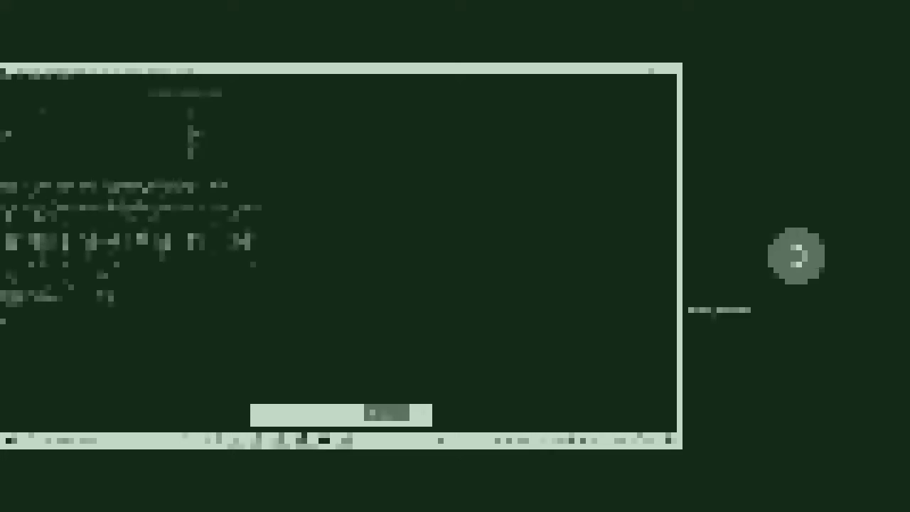
pyautogui.click(630, 69)
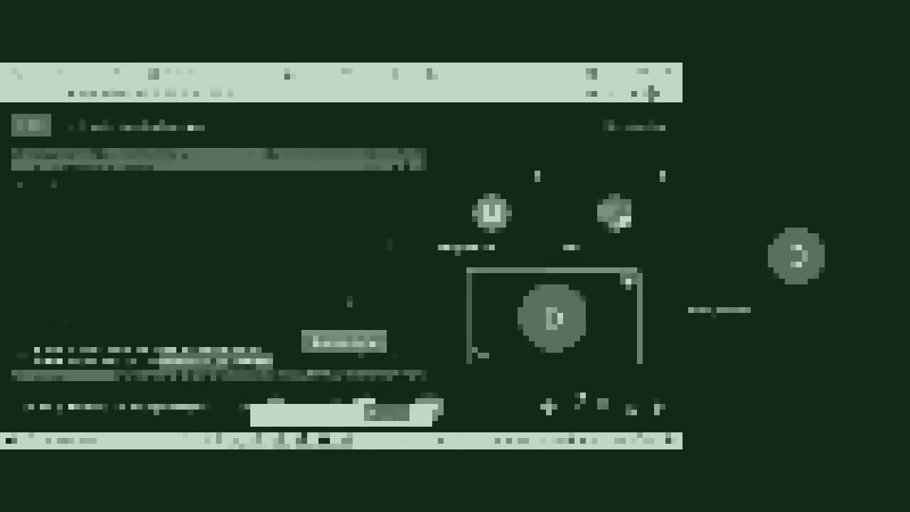
pyautogui.click(422, 73)
pyautogui.click(301, 94)
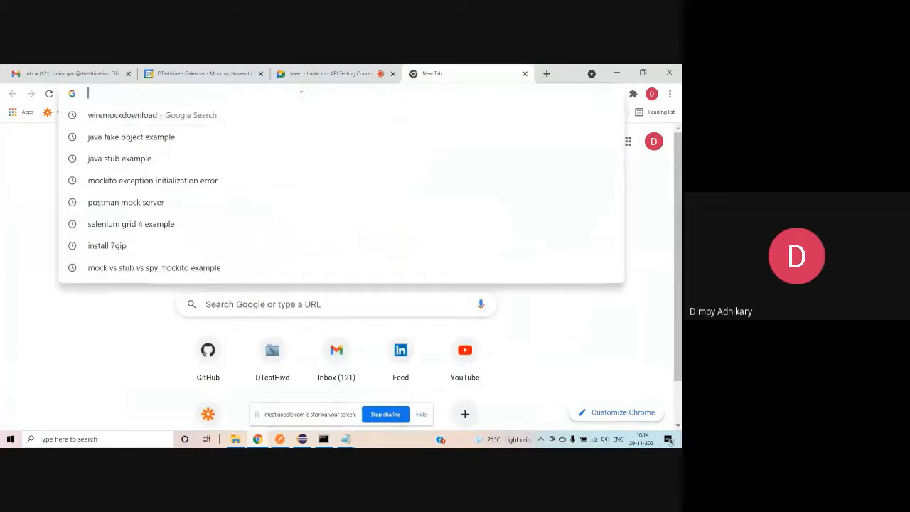
pyautogui.write('localhost:8080')
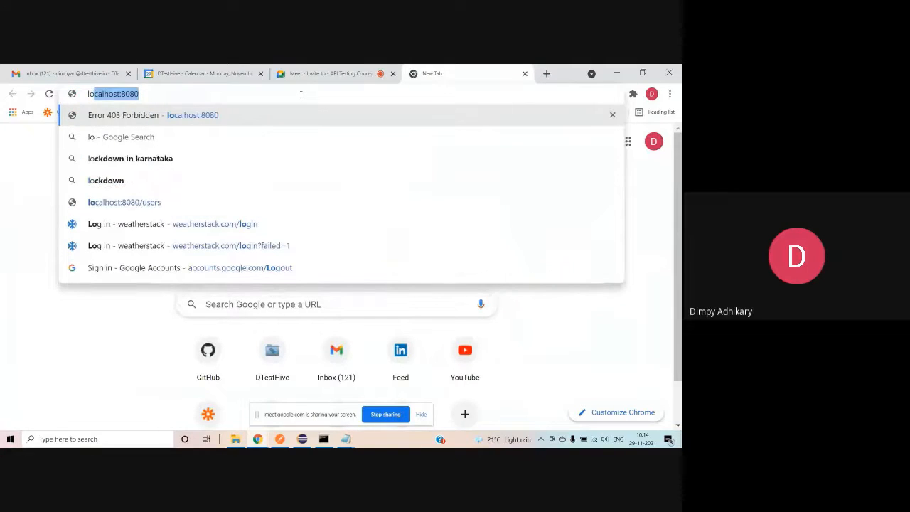
pyautogui.press('Right')
pyautogui.write('/users')
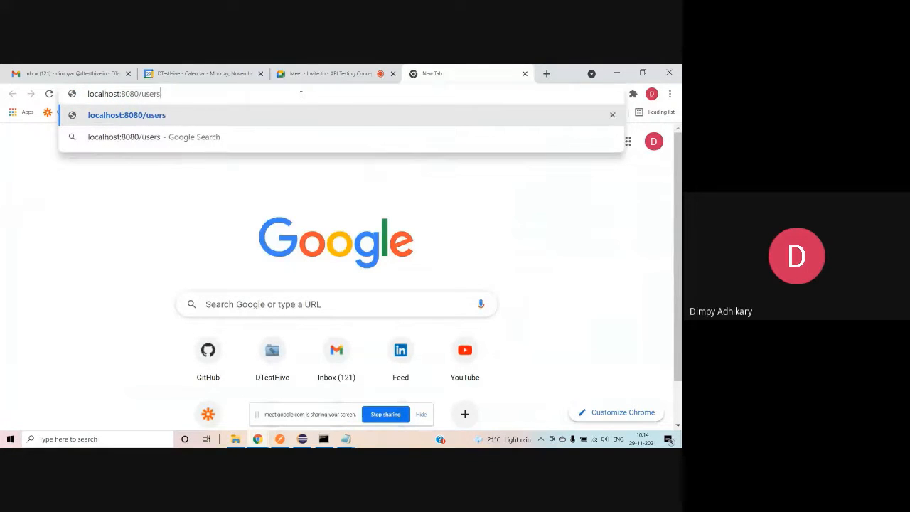
pyautogui.press('Return')
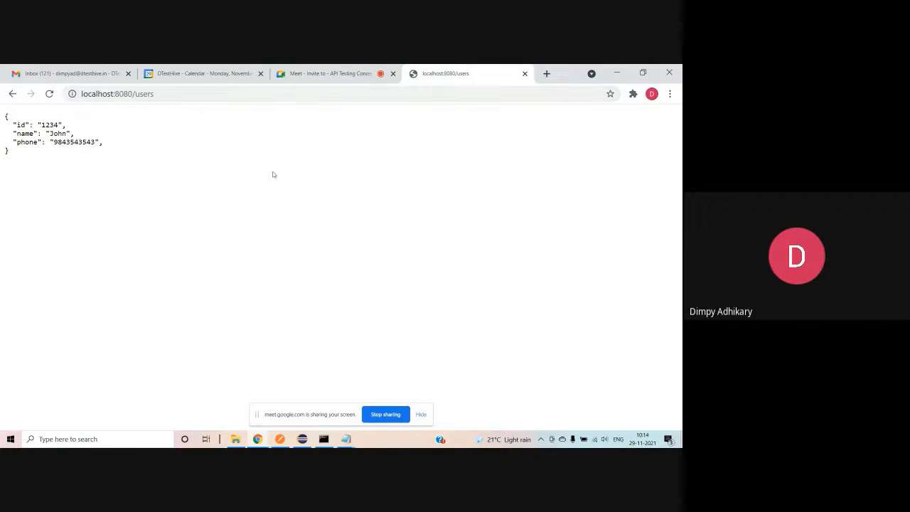
# Switch to Postman and add a request named Wiremock to the Day_08_MockFromExample collection.
pyautogui.click(280, 439)
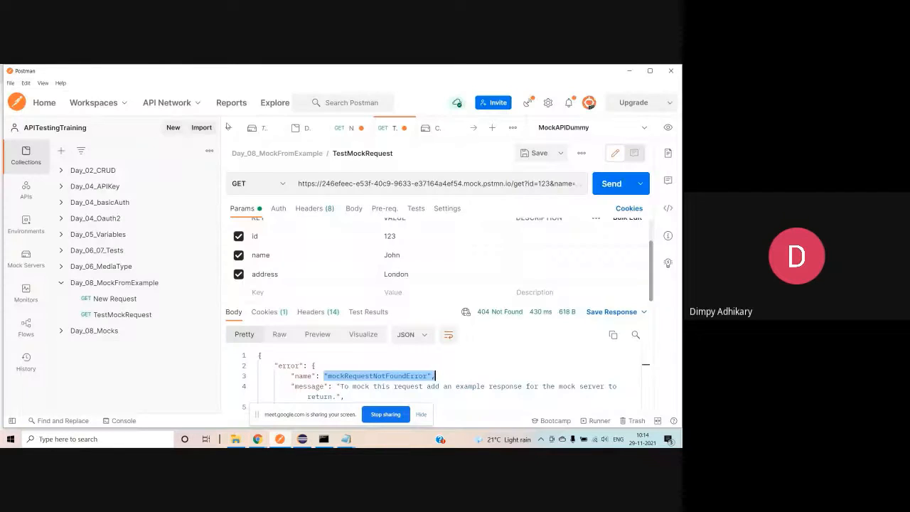
pyautogui.rightClick(122, 286)
pyautogui.click(156, 296)
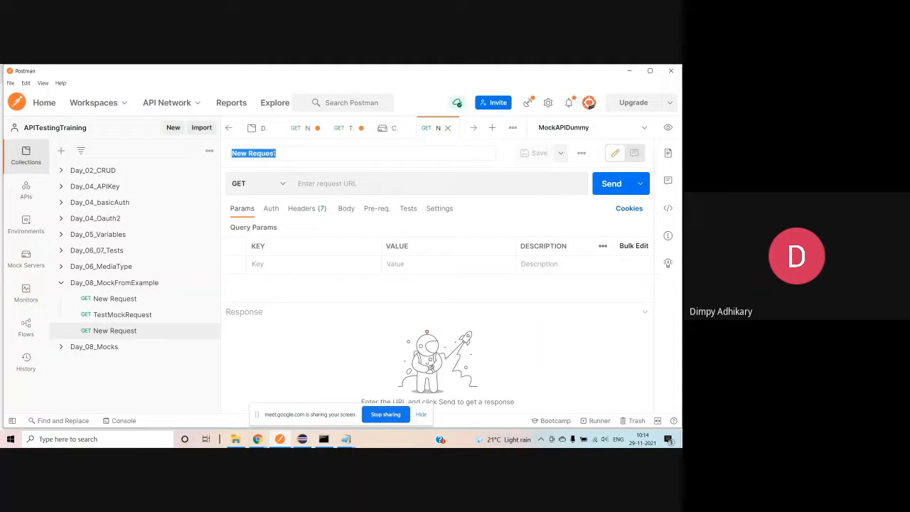
pyautogui.write('Wiremock')
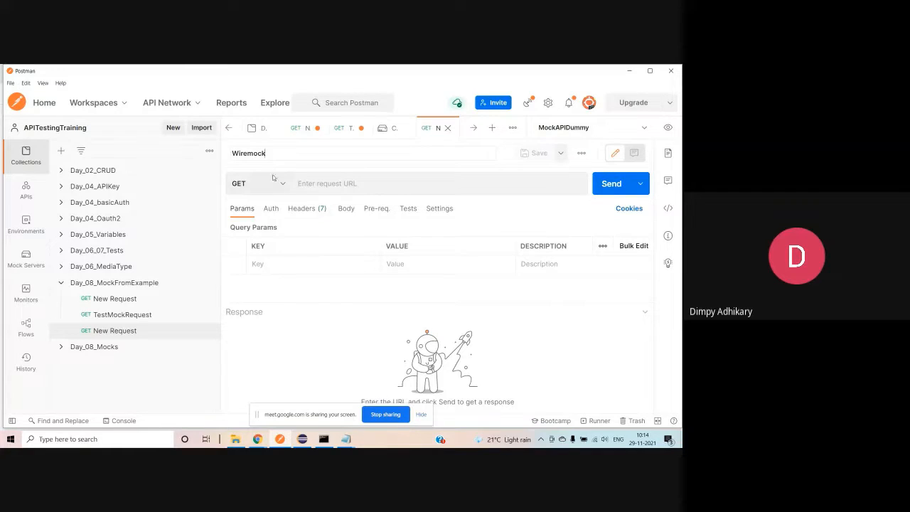
pyautogui.click(297, 319)
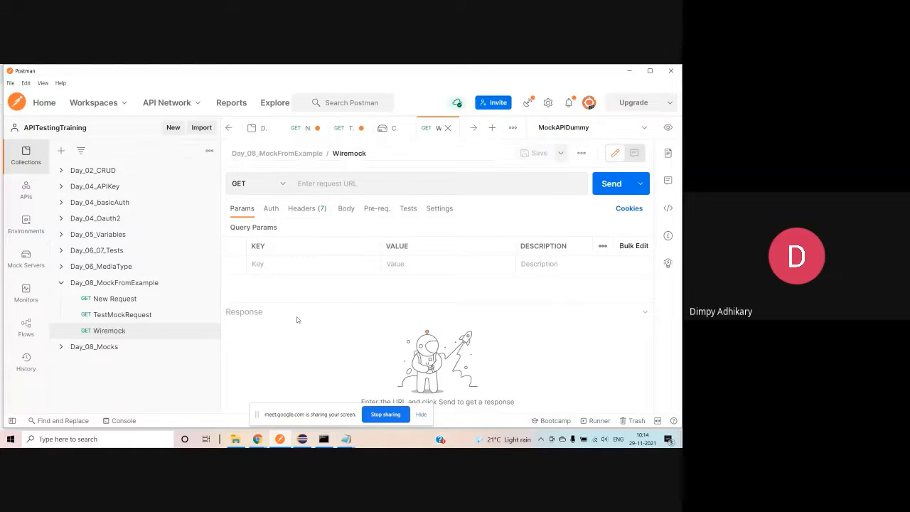
pyautogui.click(343, 182)
pyautogui.write('http')
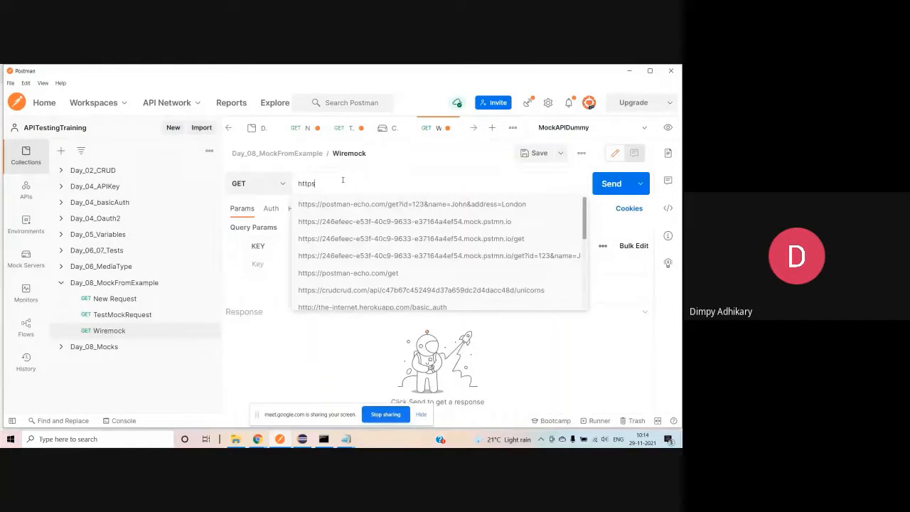
pyautogui.write('://')
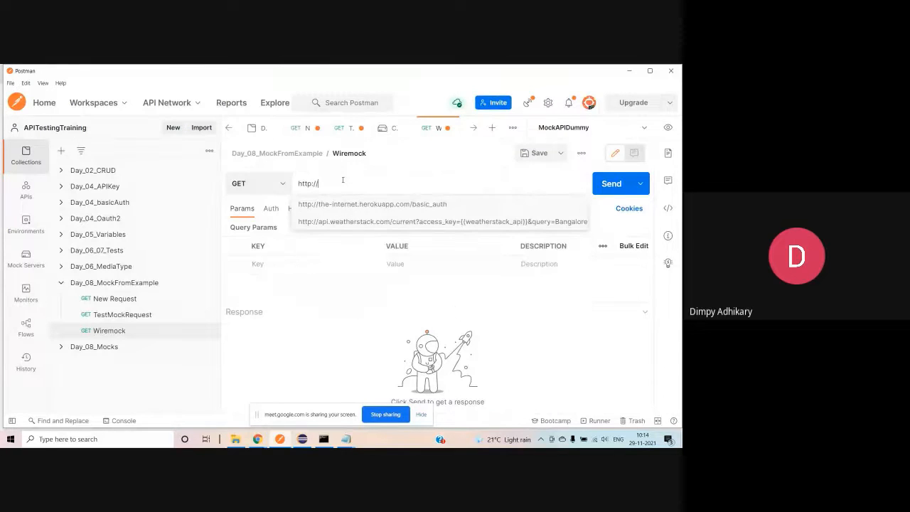
pyautogui.write('localhost')
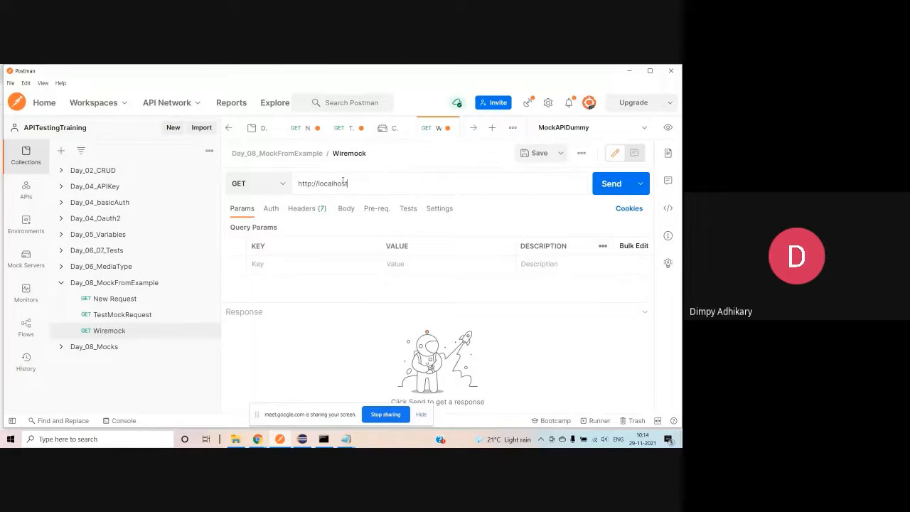
pyautogui.write(':8080/users')
pyautogui.click(610, 183)
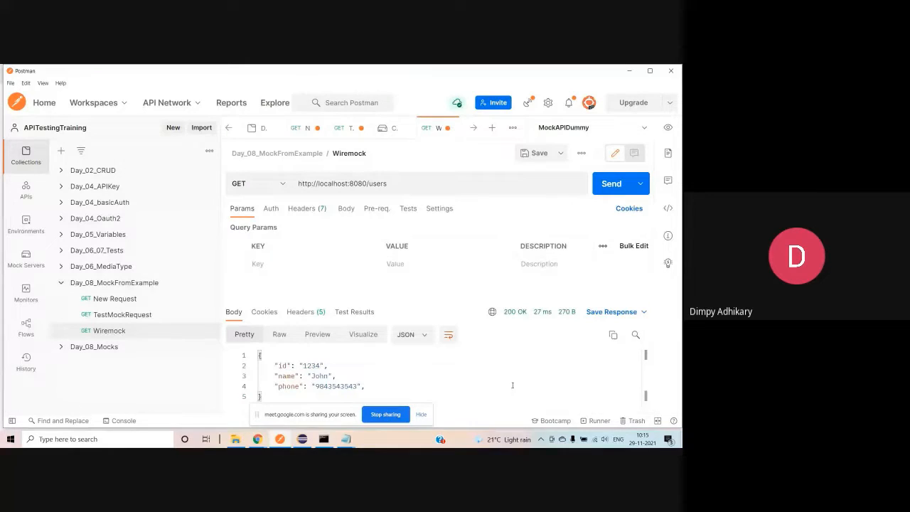
pyautogui.click(421, 415)
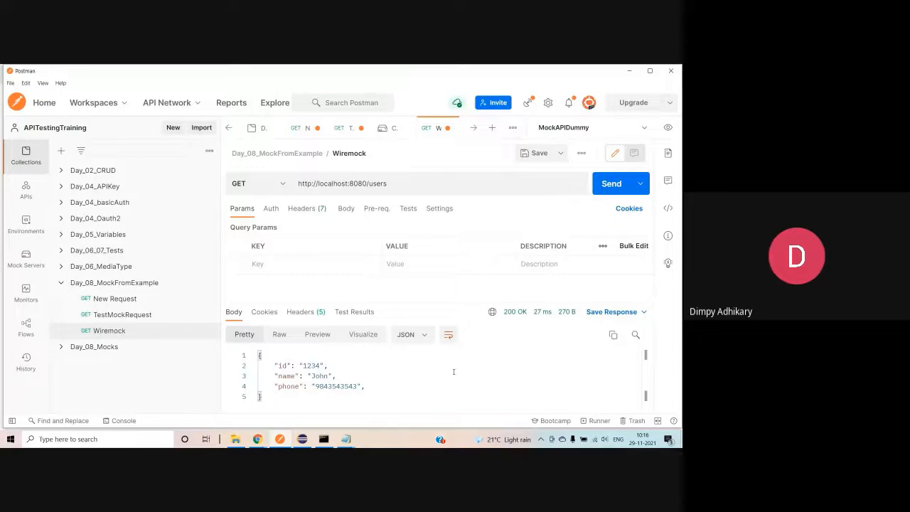
pyautogui.click(534, 152)
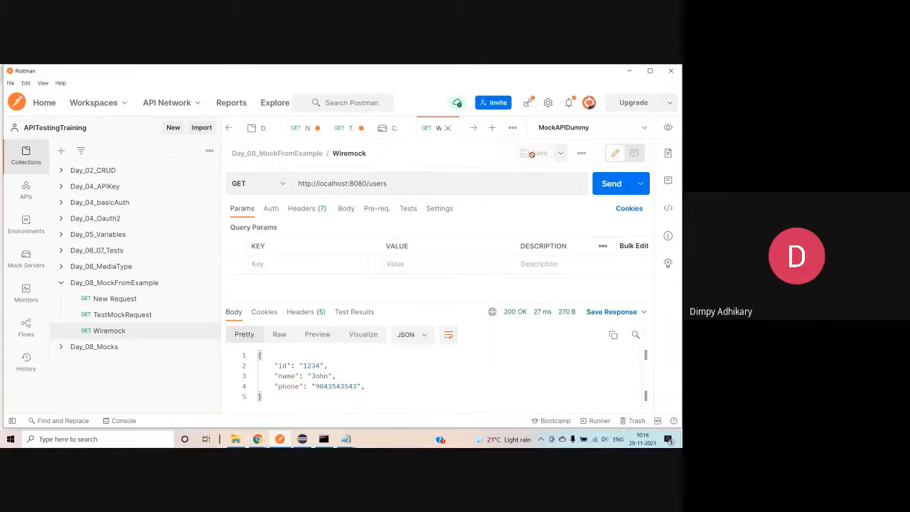
# Minimize the Postman and mappings folder windows and revisit the /users response in Postman and the browser.
pyautogui.click(630, 72)
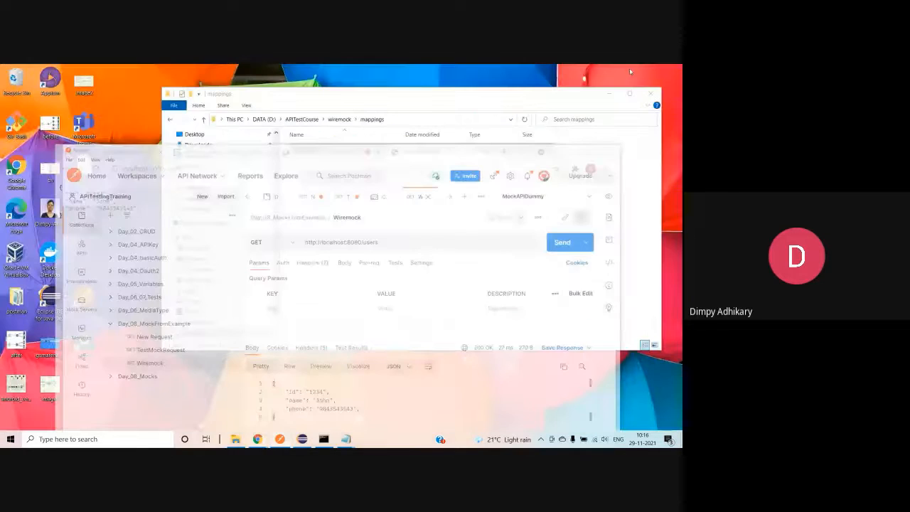
pyautogui.click(608, 93)
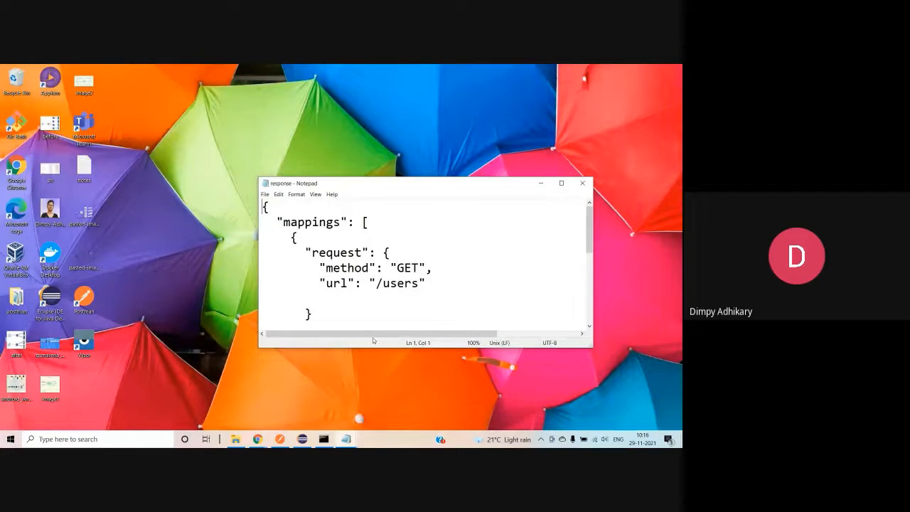
pyautogui.moveTo(276, 442)
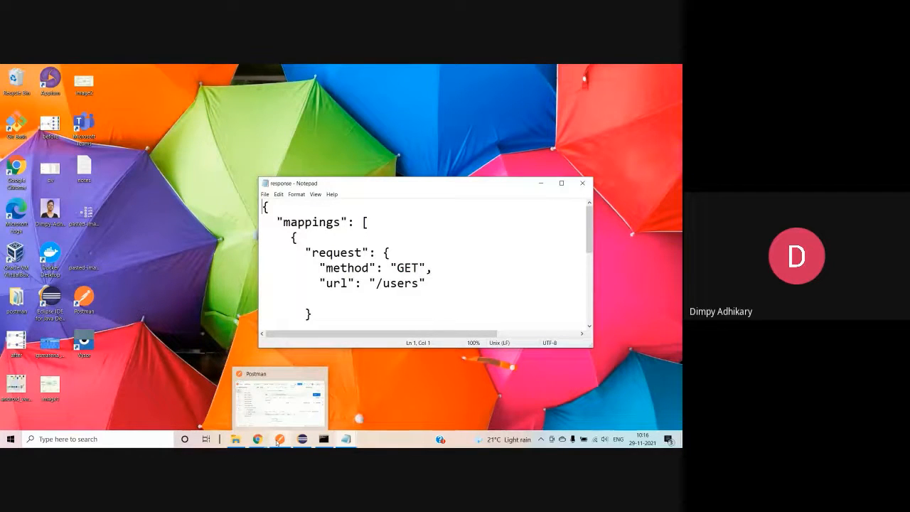
pyautogui.click(278, 398)
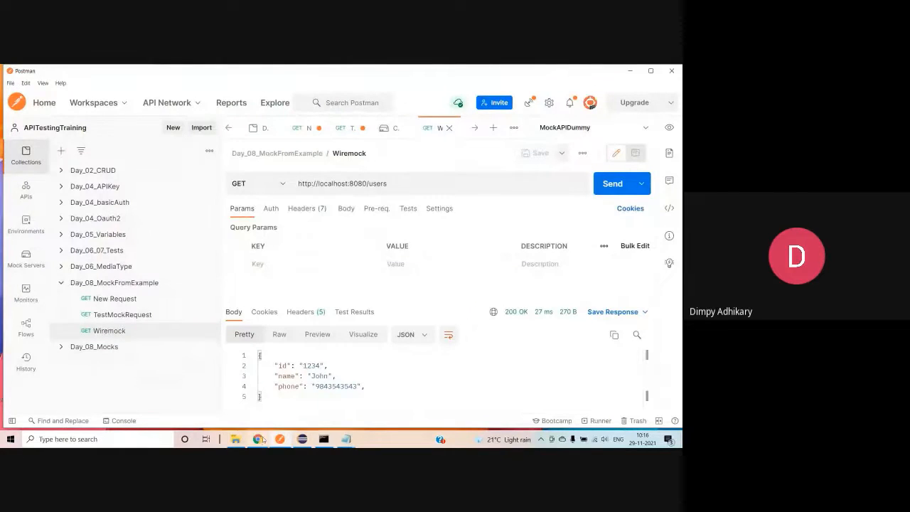
pyautogui.moveTo(260, 440)
pyautogui.click(240, 417)
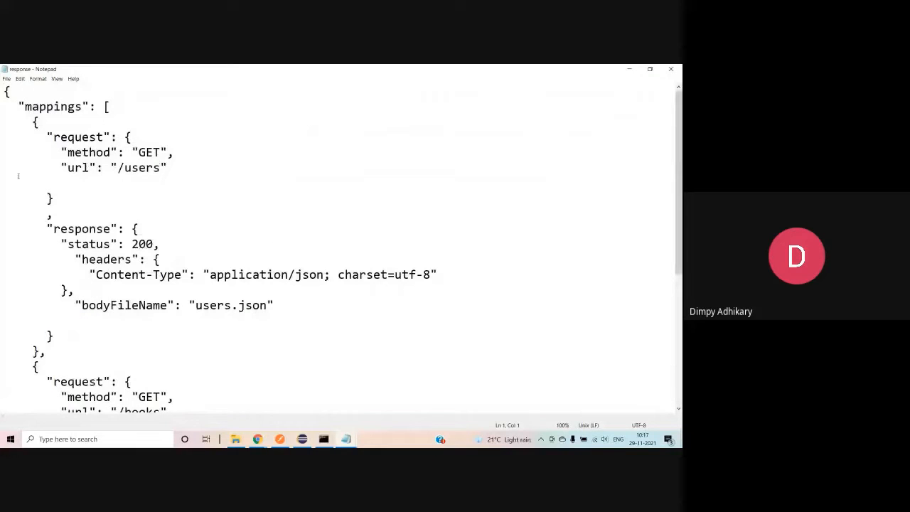
# Switch to the response file in Notepad and examine the mappings array and its first request and response entry.
pyautogui.moveTo(18, 107); pyautogui.dragTo(103, 107)
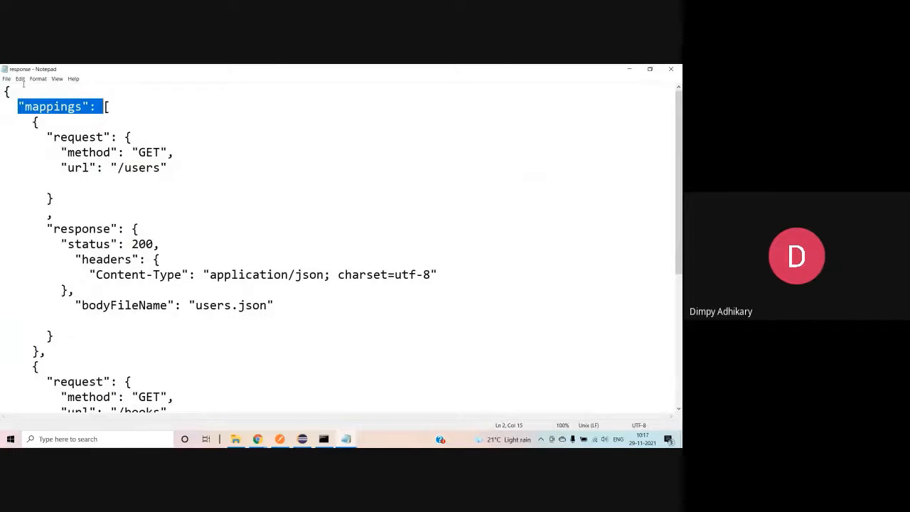
pyautogui.click(90, 135)
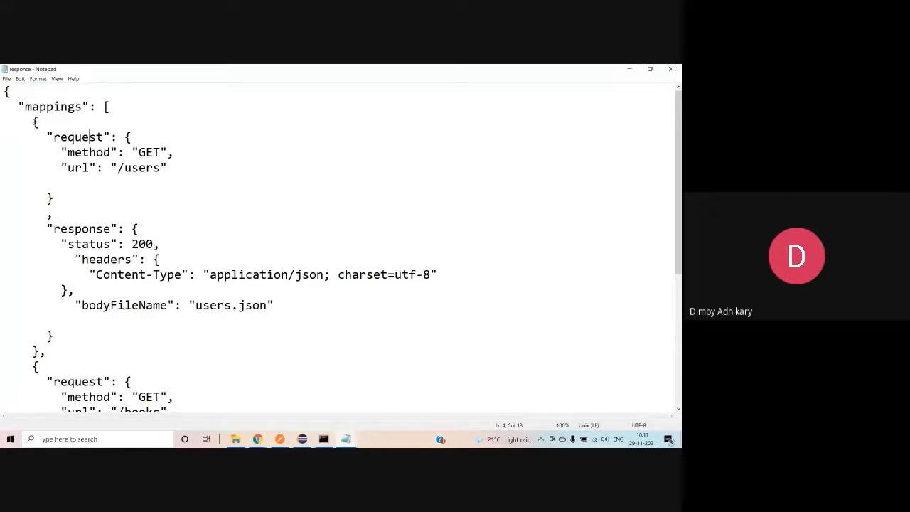
pyautogui.moveTo(32, 122); pyautogui.dragTo(89, 344)
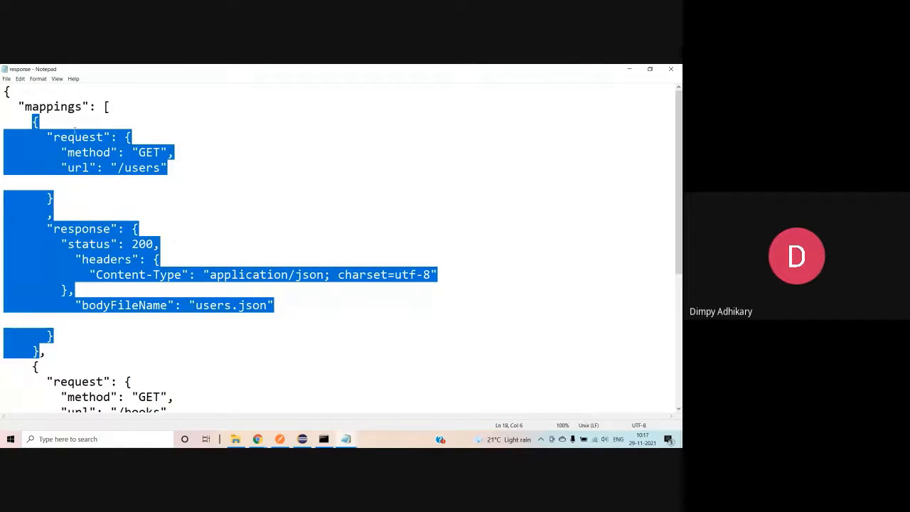
pyautogui.click(75, 136)
pyautogui.doubleClick(85, 138)
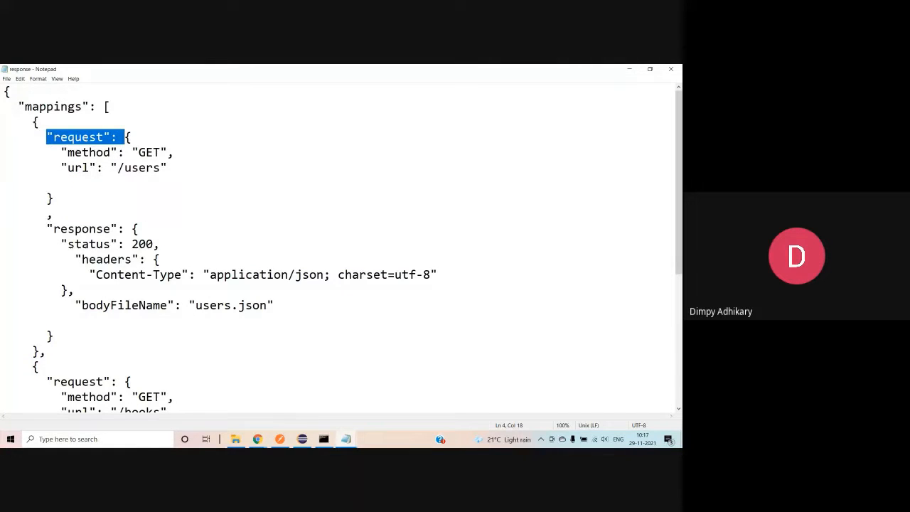
# Examine the method and url fields in the request block of the /users mapping.
pyautogui.click(91, 153)
pyautogui.doubleClick(91, 152)
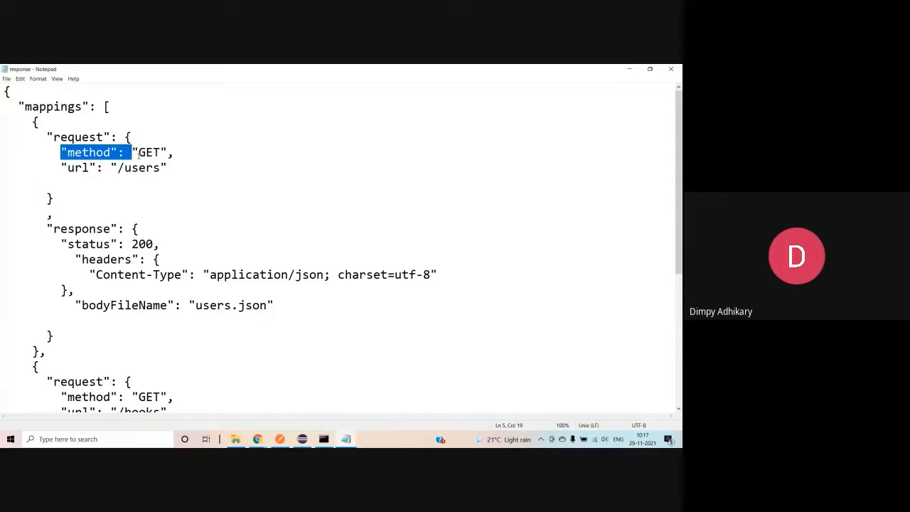
pyautogui.click(69, 168)
pyautogui.doubleClick(70, 168)
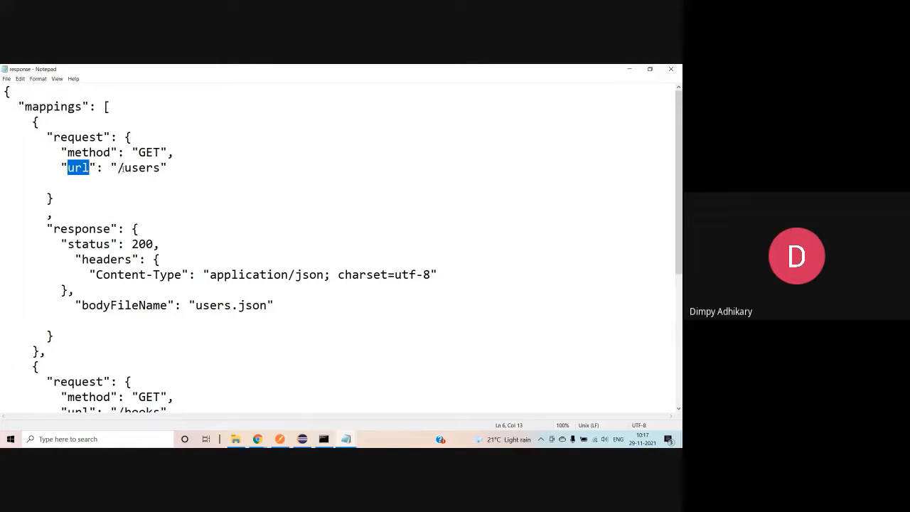
pyautogui.moveTo(121, 168); pyautogui.dragTo(161, 168)
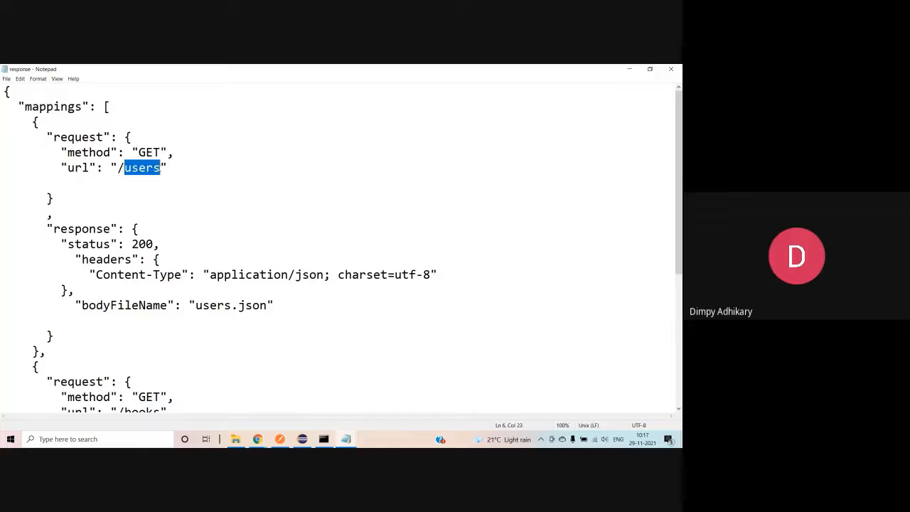
pyautogui.click(145, 181)
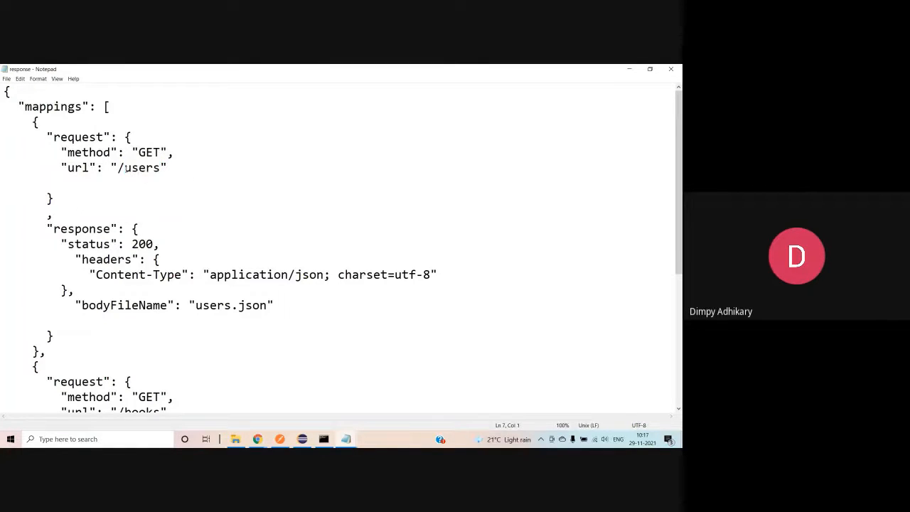
pyautogui.moveTo(125, 168); pyautogui.dragTo(161, 168)
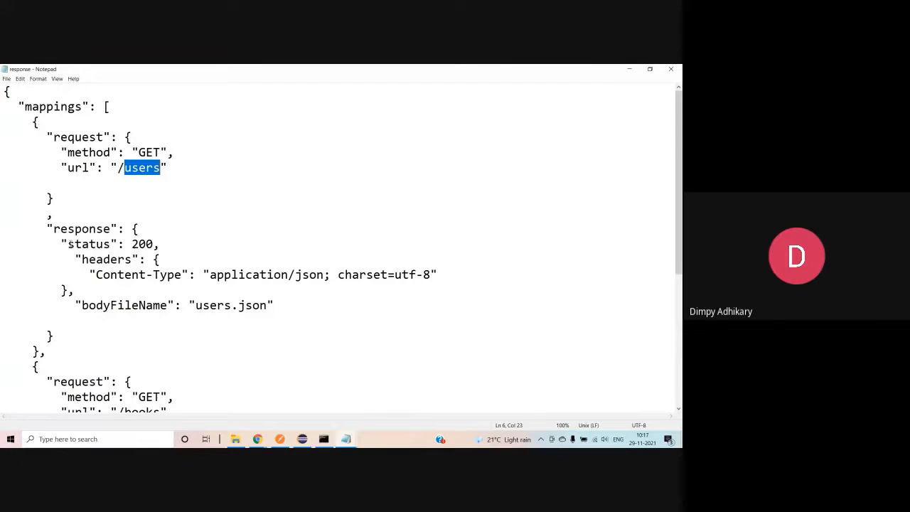
# Examine the status, headers and bodyFileName fields in the response block of the /users mapping.
pyautogui.moveTo(68, 244); pyautogui.dragTo(112, 262)
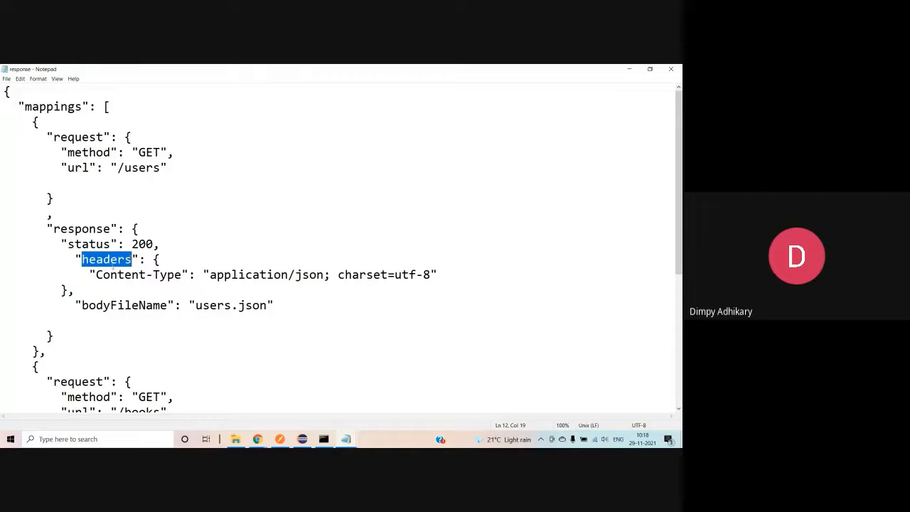
pyautogui.moveTo(82, 305); pyautogui.dragTo(169, 305)
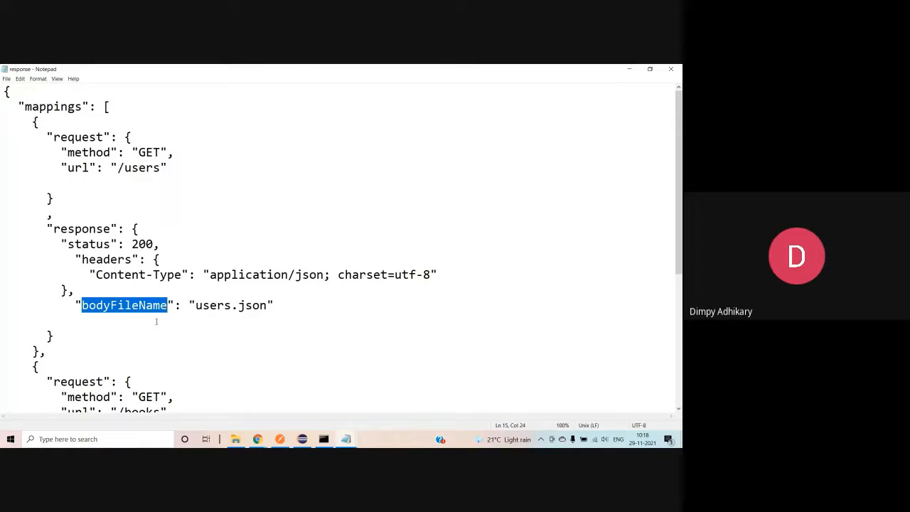
pyautogui.click(207, 317)
pyautogui.moveTo(196, 305); pyautogui.dragTo(267, 305)
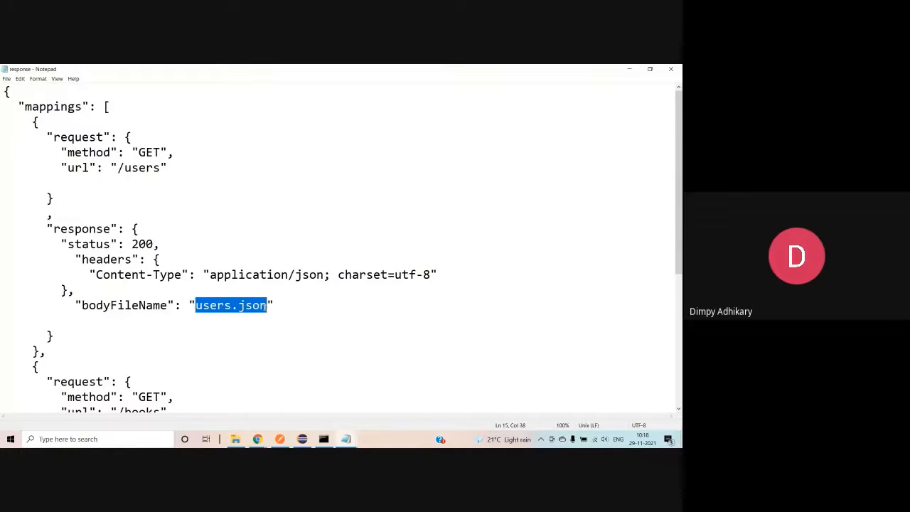
pyautogui.doubleClick(226, 305)
pyautogui.click(236, 324)
# Review the /books mapping and its books.json body file reference in the response file.
pyautogui.scroll(-4, 313, 355)
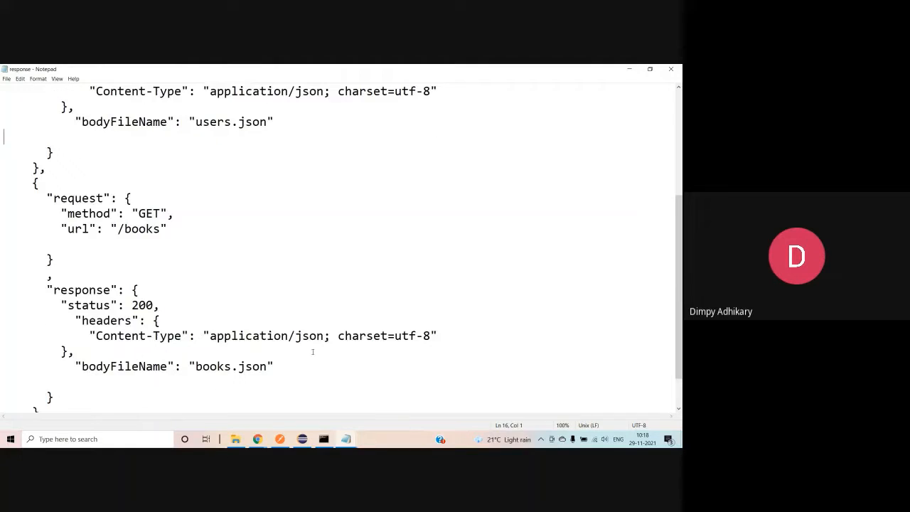
pyautogui.moveTo(196, 366); pyautogui.dragTo(267, 367)
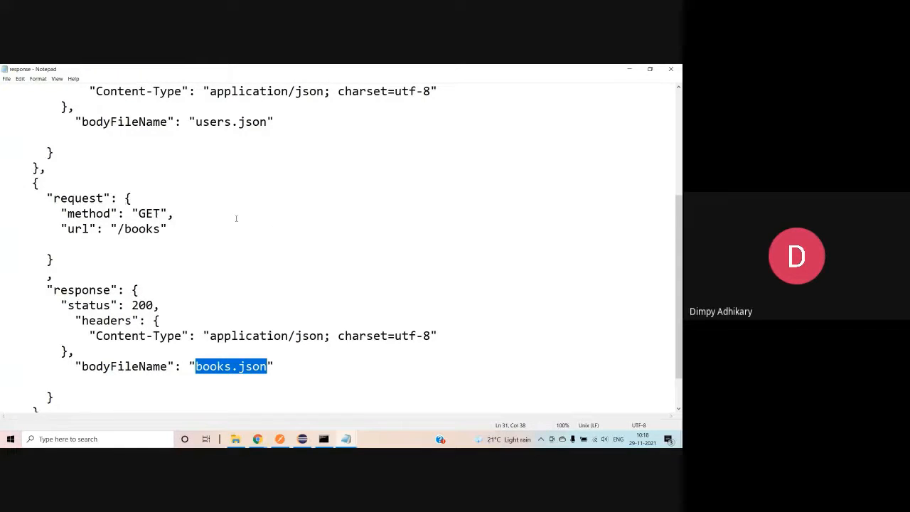
pyautogui.scroll(-1, 237, 218)
pyautogui.scroll(5, 237, 218)
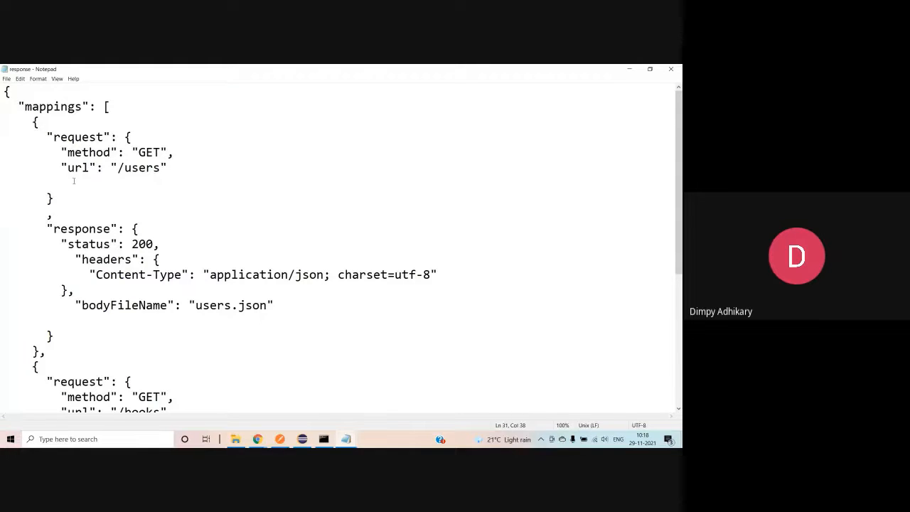
# Match the users.json bodyFileName to its source by opening the users file from the wiremock __files folder in File Explorer.
pyautogui.click(86, 181)
pyautogui.moveTo(197, 305); pyautogui.dragTo(253, 305)
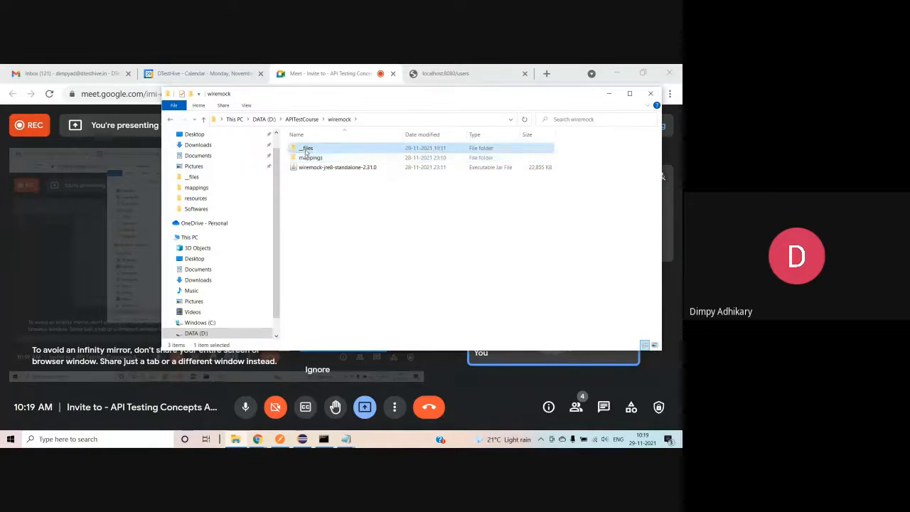
pyautogui.doubleClick(306, 148)
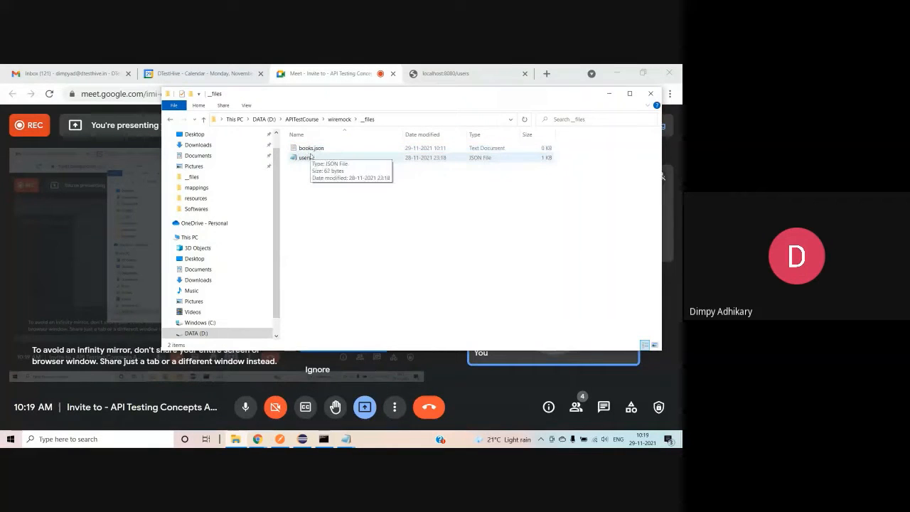
pyautogui.doubleClick(307, 157)
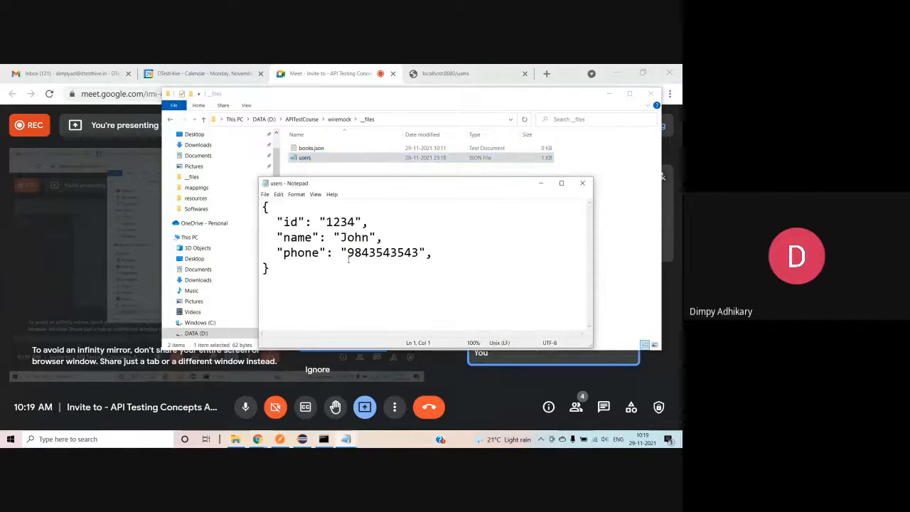